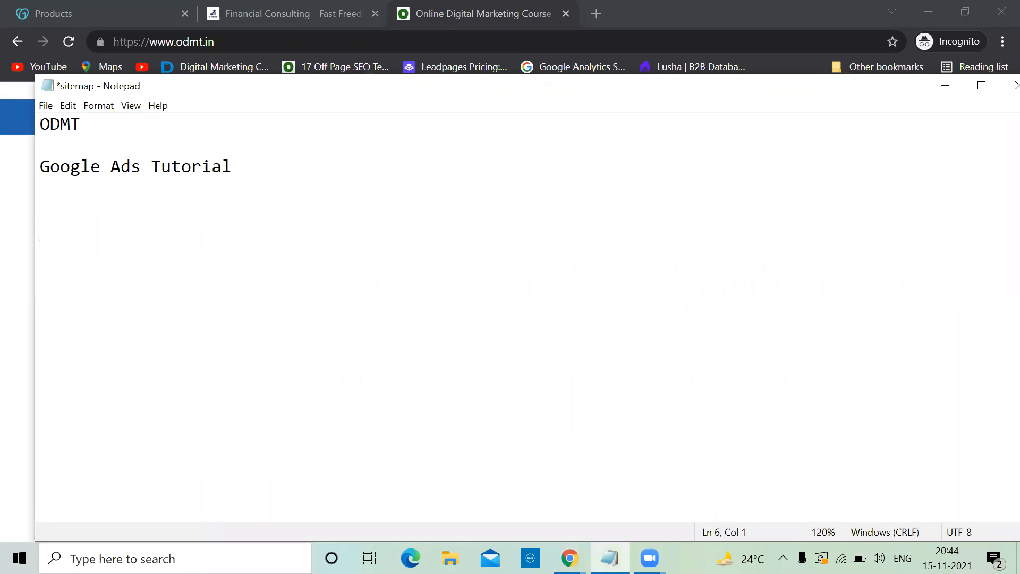
Step: Type the note headings 'how to edit google ads campaign', 'search terms' and 'auction insights'
{"action": "type", "text": "how to edit google"}
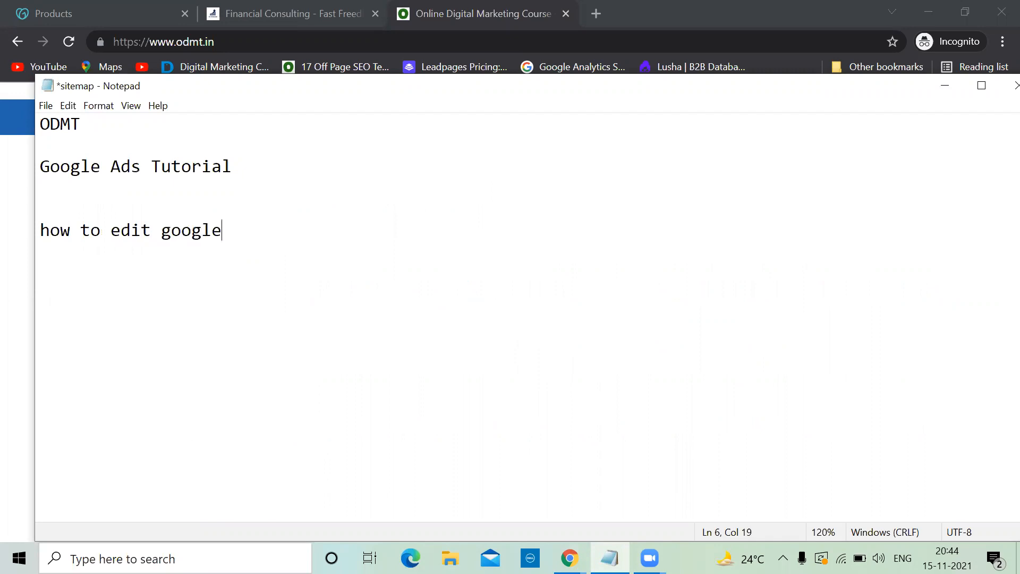
{"action": "type", "text": " ads campaign"}
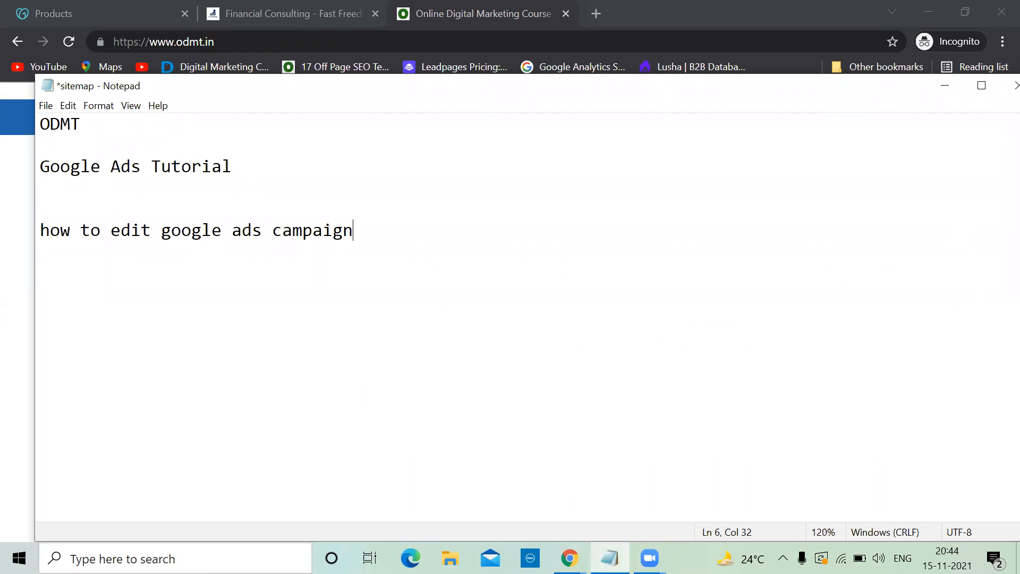
{"action": "key", "text": "Return"}
{"action": "key", "text": "Return"}
{"action": "type", "text": "search terms"}
{"action": "key", "text": "Return"}
{"action": "key", "text": "Return"}
{"action": "type", "text": "auction insights"}
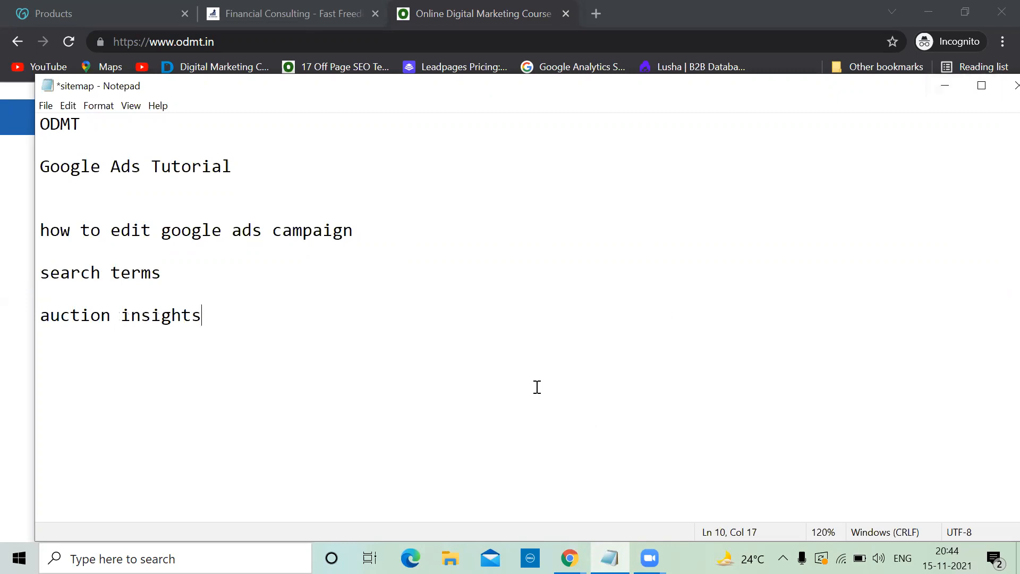
{"action": "key", "text": "Return"}
{"action": "key", "text": "Return"}
Step: Add 'kurnoolcabs' with 'campaign : 1', 'ad group : 1' and the keyword "cabs in kurnool "
{"action": "type", "text": "kurnoolcabs"}
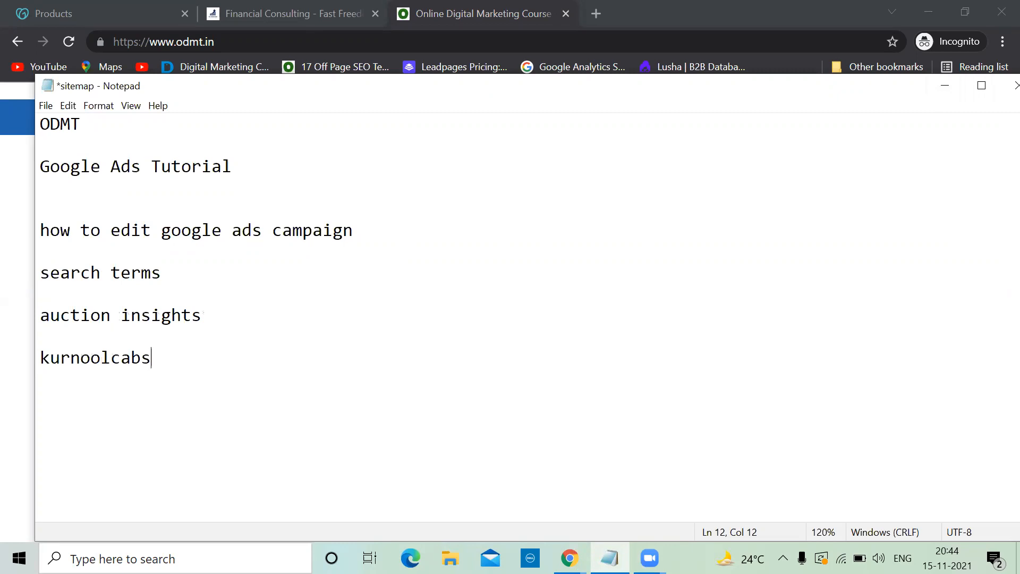
{"action": "key", "text": "Return"}
{"action": "key", "text": "Return"}
{"action": "type", "text": "loc"}
{"action": "key", "text": "BackSpace"}
{"action": "key", "text": "BackSpace"}
{"action": "key", "text": "BackSpace"}
{"action": "type", "text": "campaign : "}
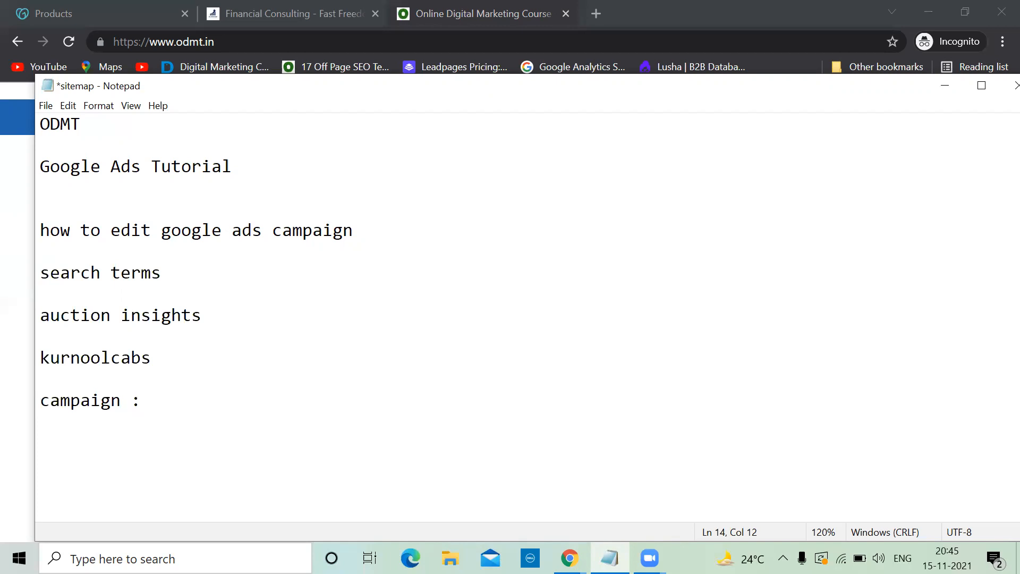
{"action": "type", "text": "1"}
{"action": "key", "text": "Return"}
{"action": "type", "text": "ad group : 1"}
{"action": "key", "text": "Return"}
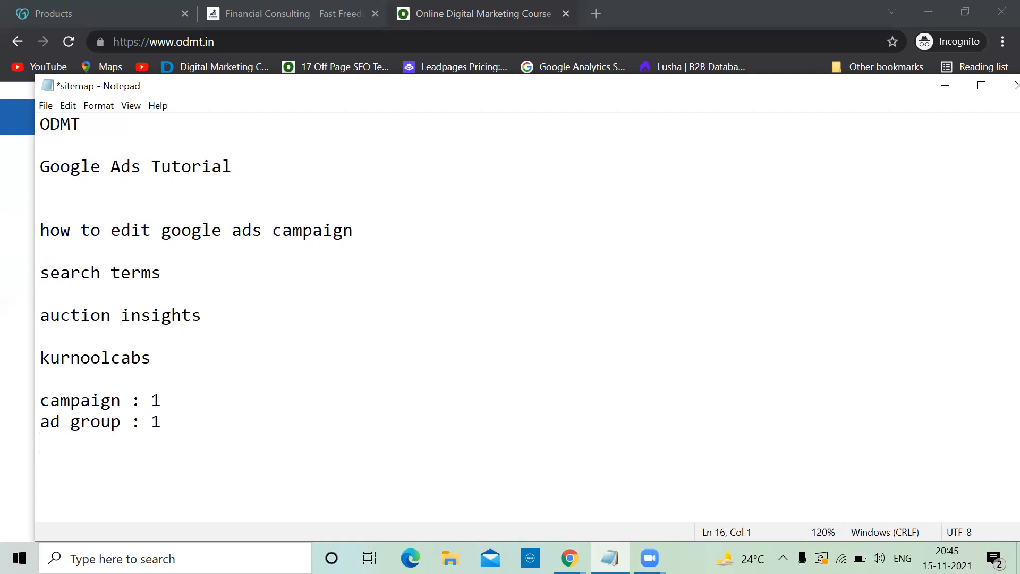
{"action": "key", "text": "Return"}
{"action": "type", "text": "\"cabs in kurnool \""}
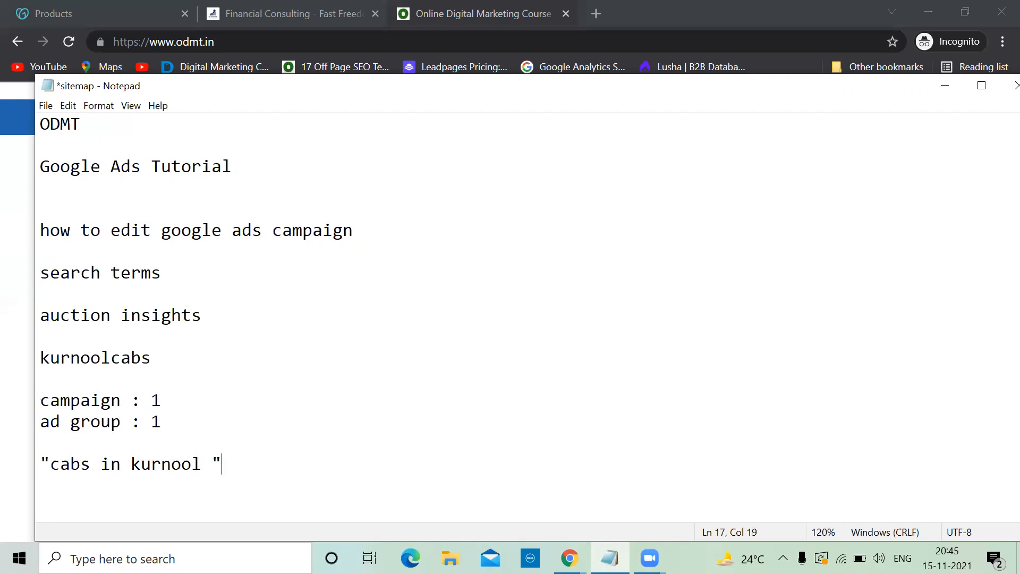
{"action": "key", "text": "Return"}
{"action": "left_click_drag", "start_coordinate": [233, 465], "coordinate": [38, 469]}
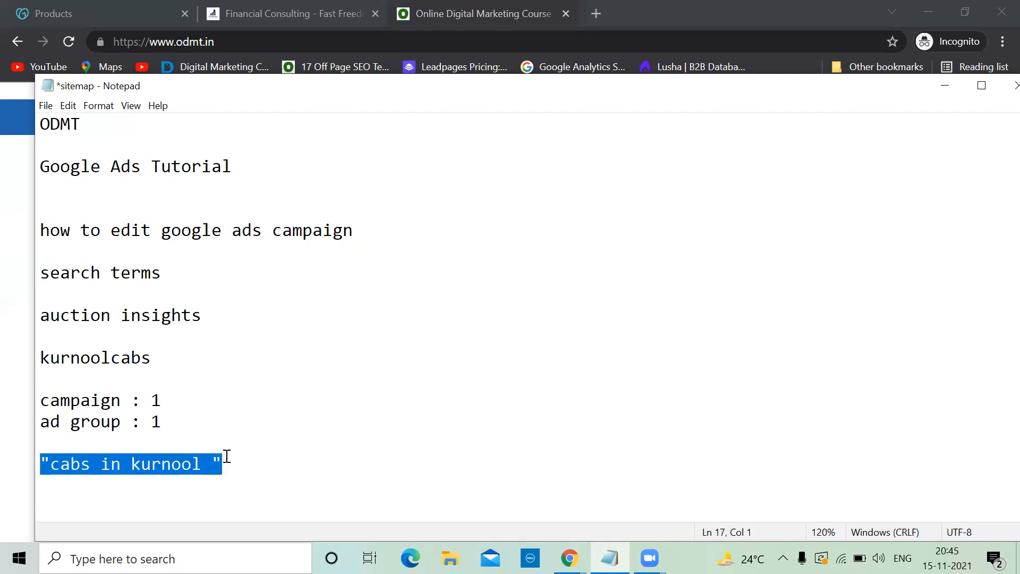
Step: Under kurnoolcabs, add the lines 'location : kurnool' and 'daily budget 500'
{"action": "left_click", "coordinate": [246, 464]}
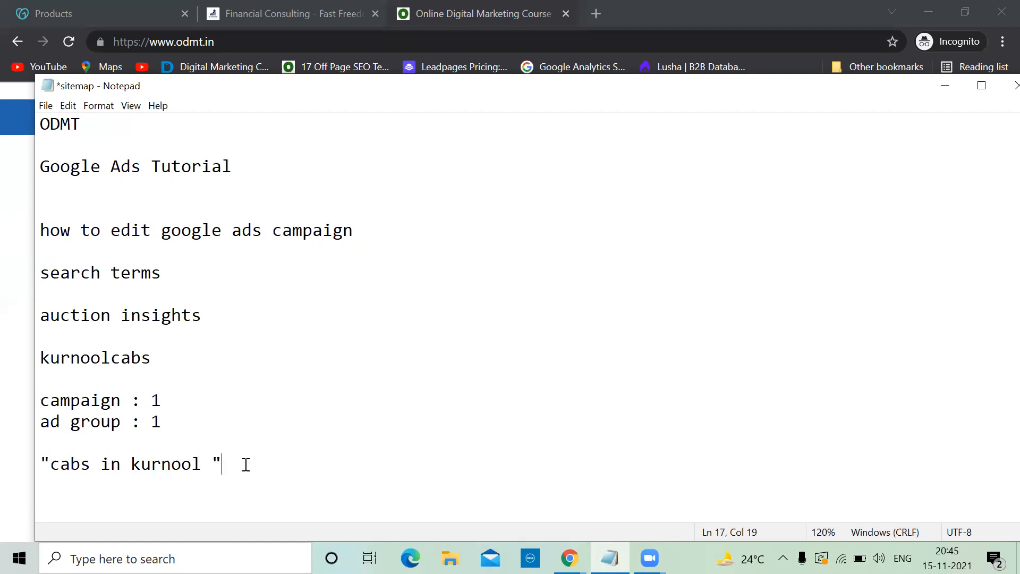
{"action": "left_click", "coordinate": [175, 360]}
{"action": "type", "text": "location : kurnool"}
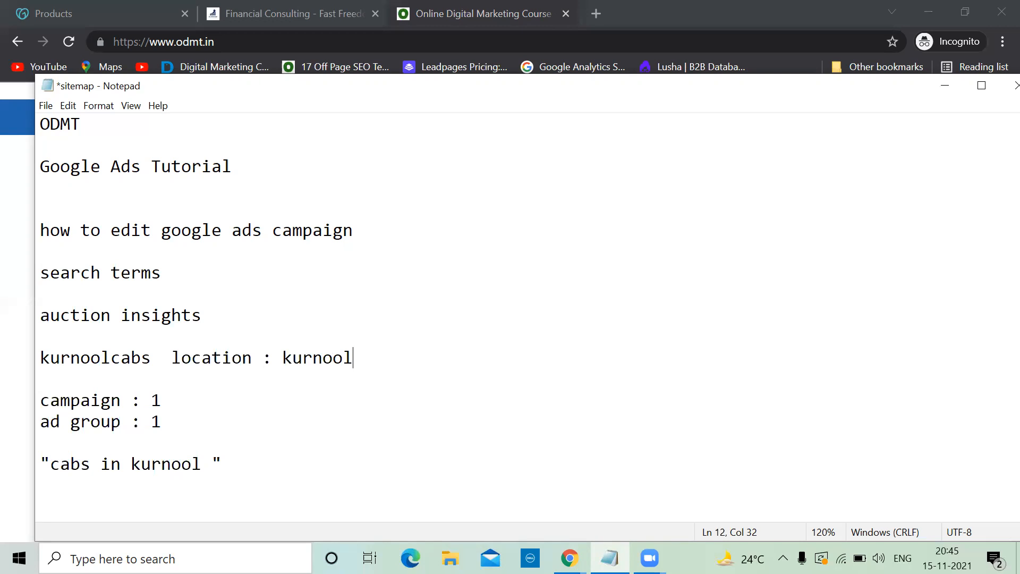
{"action": "key", "text": "Return"}
{"action": "key", "text": "Return"}
{"action": "type", "text": "daily b"}
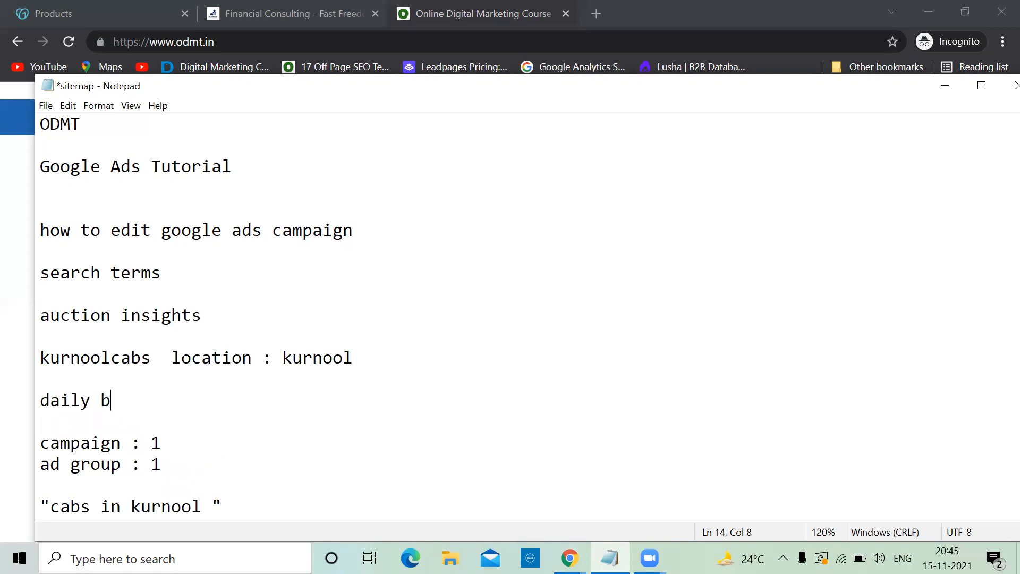
{"action": "type", "text": "udget 500"}
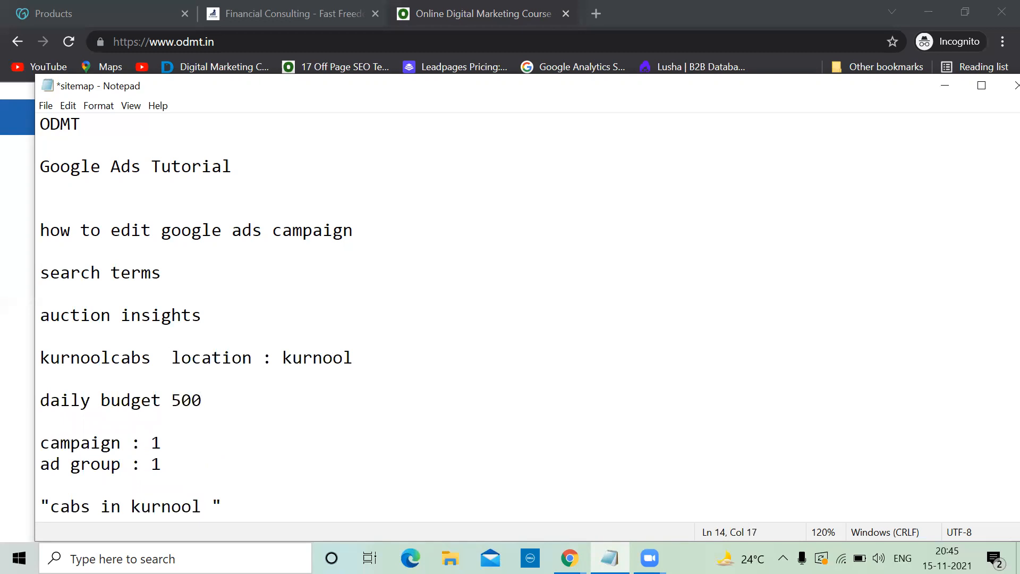
{"action": "key", "text": "Return"}
Step: Add 'automatic bidding : max cpc : 40', select the notes block, and minimize Notepad
{"action": "type", "text": "ai"}
{"action": "key", "text": "BackSpace"}
{"action": "type", "text": "utomatic "}
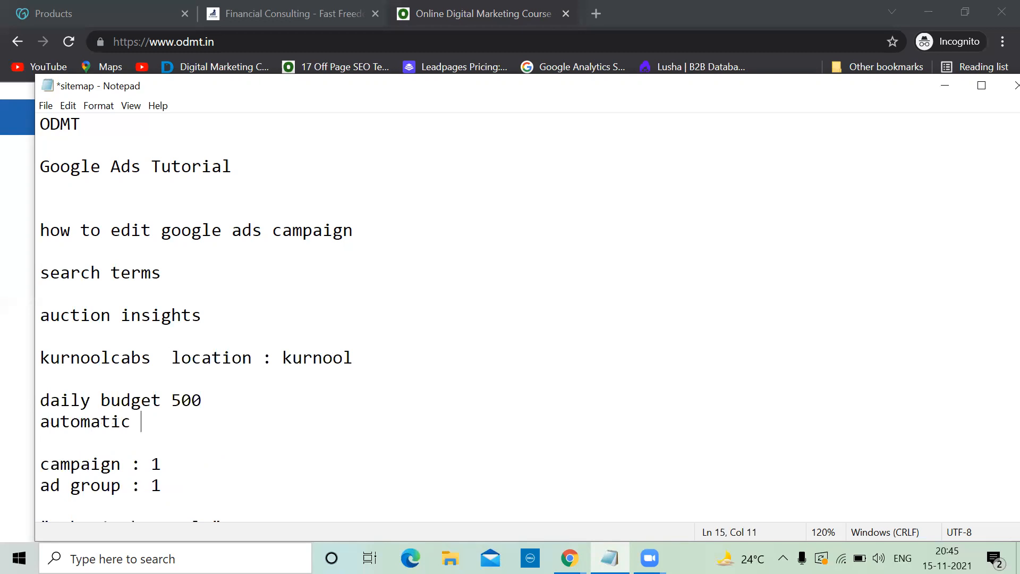
{"action": "type", "text": "bidding :"}
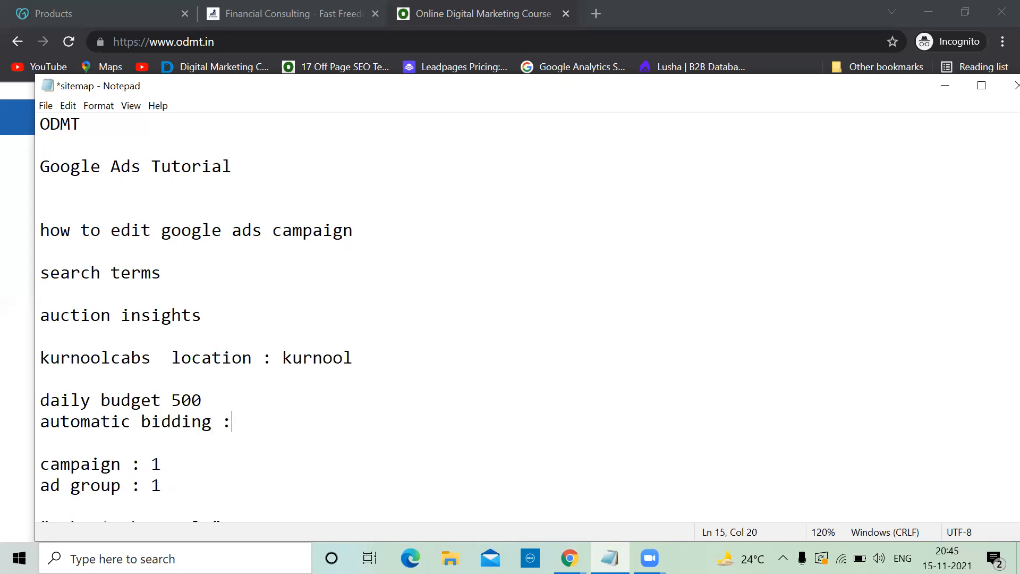
{"action": "type", "text": " max cpc : 40"}
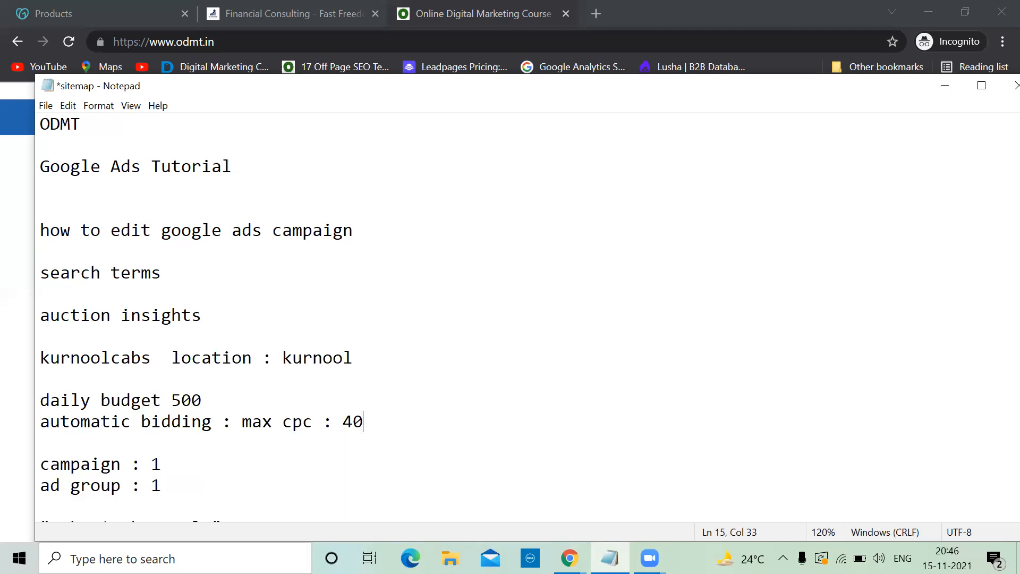
{"action": "scroll", "coordinate": [359, 398], "scroll_direction": "down", "scroll_amount": 1}
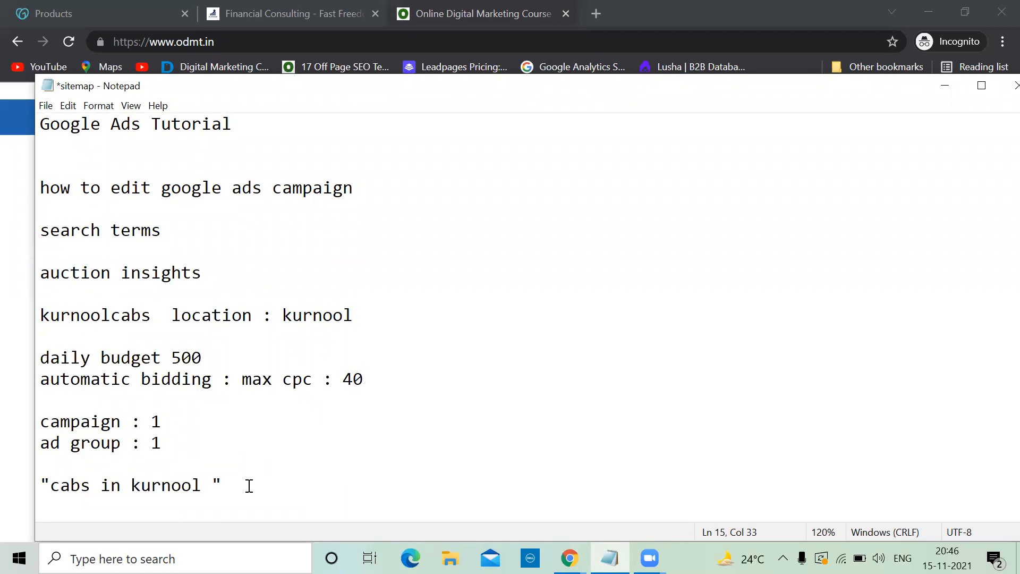
{"action": "left_click_drag", "start_coordinate": [246, 482], "coordinate": [38, 309]}
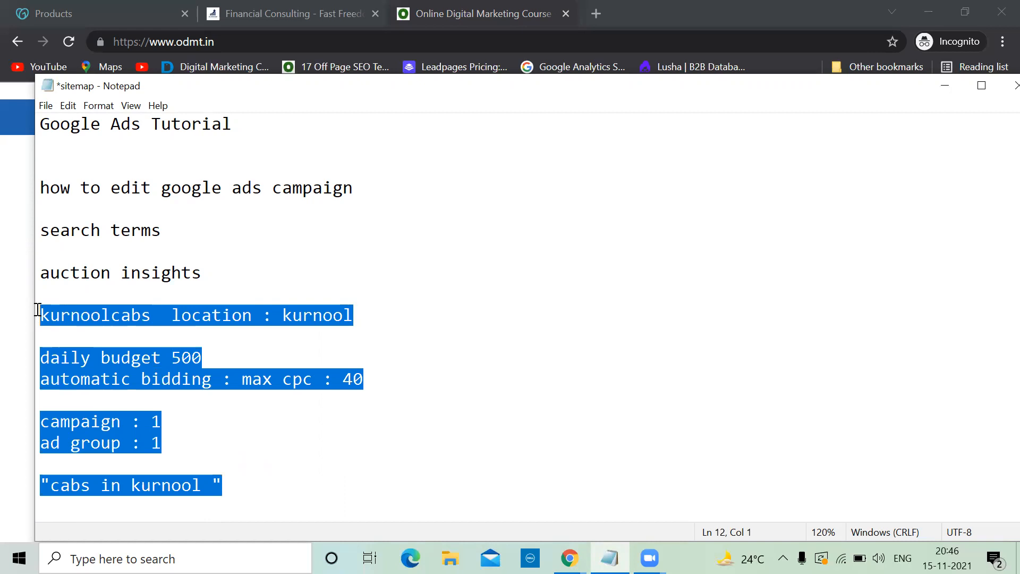
{"action": "left_click", "coordinate": [945, 86]}
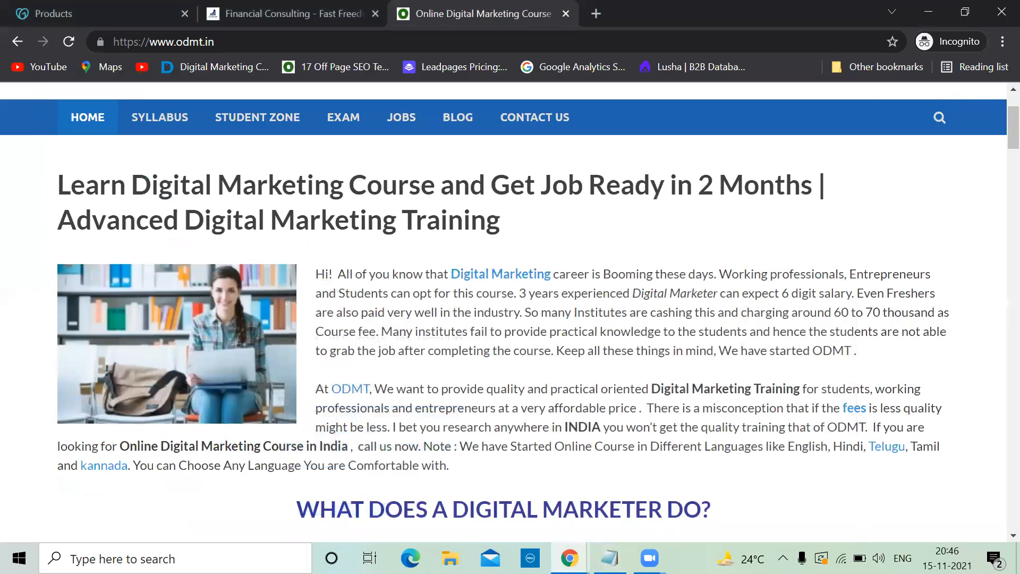
Step: In the Google Ads Overview, scroll through the Devices, Demographics, Day & hour and Searches cards
{"action": "key", "text": "alt+Tab"}
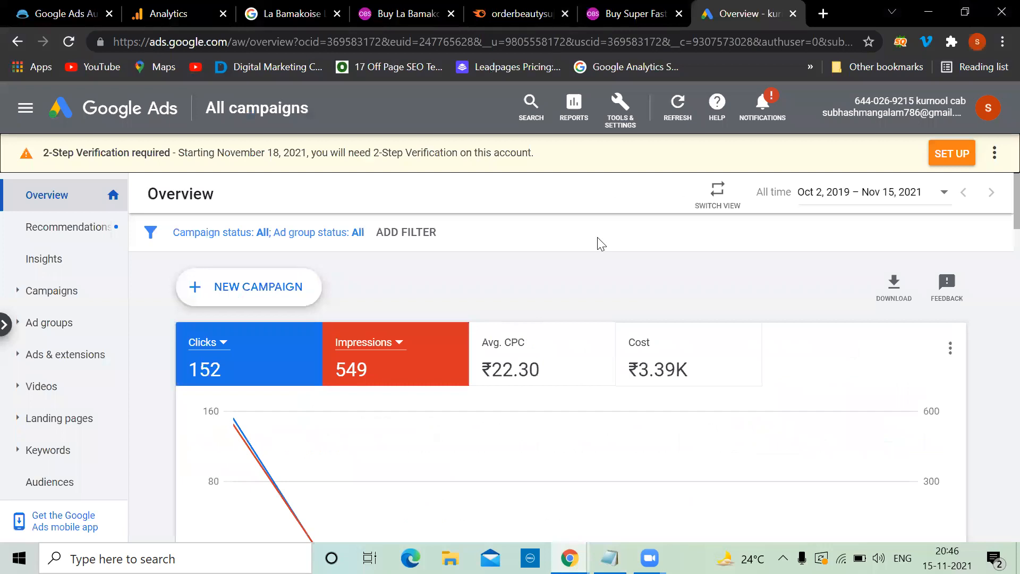
{"action": "scroll", "coordinate": [533, 296], "scroll_direction": "down", "scroll_amount": 7}
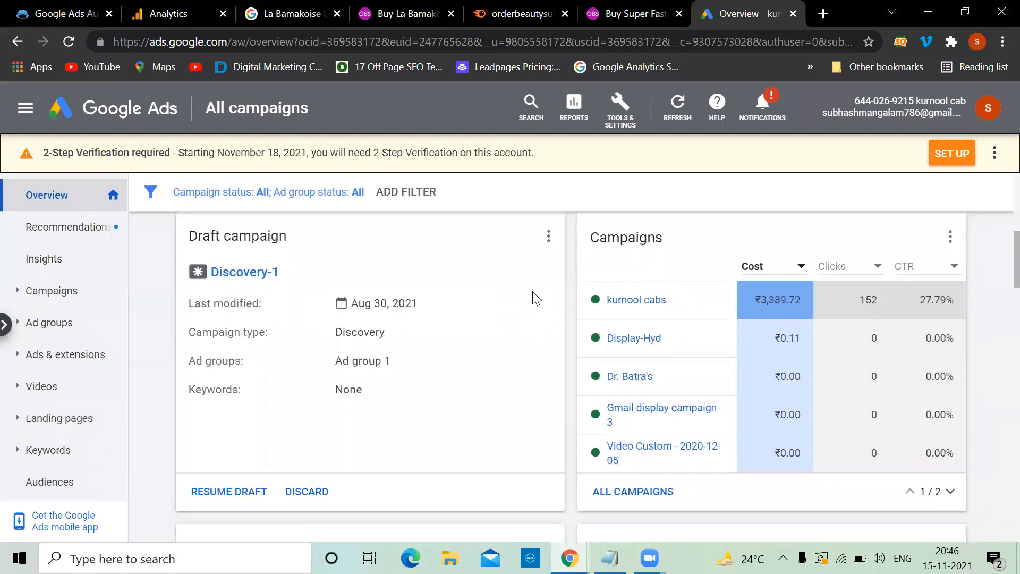
{"action": "scroll", "coordinate": [536, 298], "scroll_direction": "up", "scroll_amount": 7}
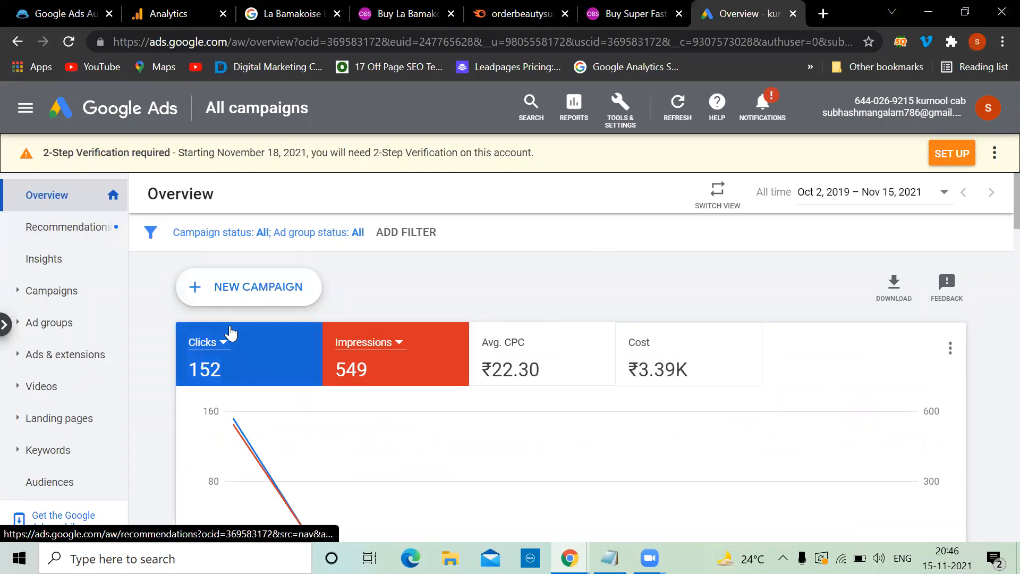
{"action": "scroll", "coordinate": [230, 334], "scroll_direction": "down", "scroll_amount": 3}
{"action": "scroll", "coordinate": [231, 345], "scroll_direction": "up", "scroll_amount": 1}
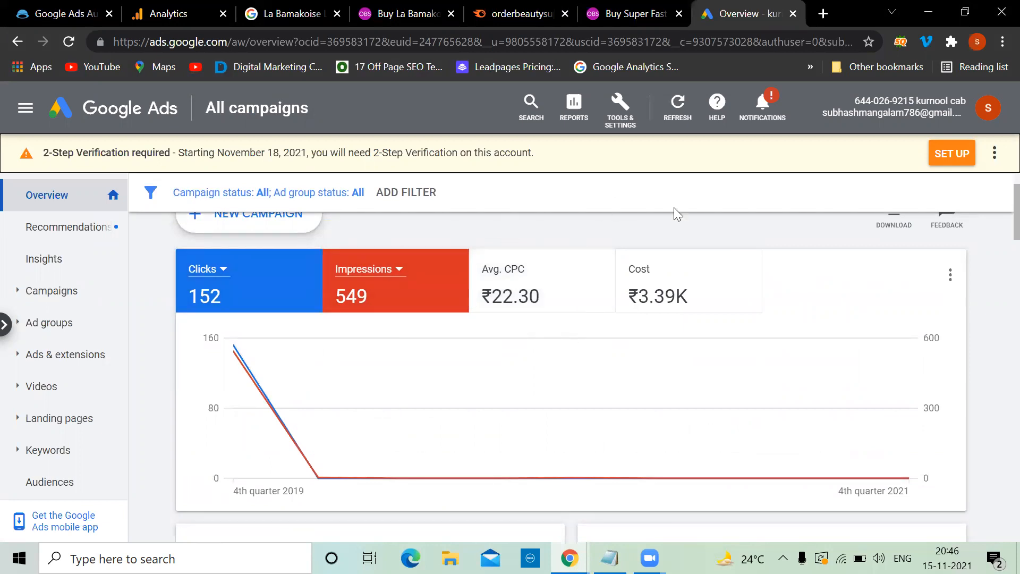
{"action": "scroll", "coordinate": [674, 300], "scroll_direction": "down", "scroll_amount": 8}
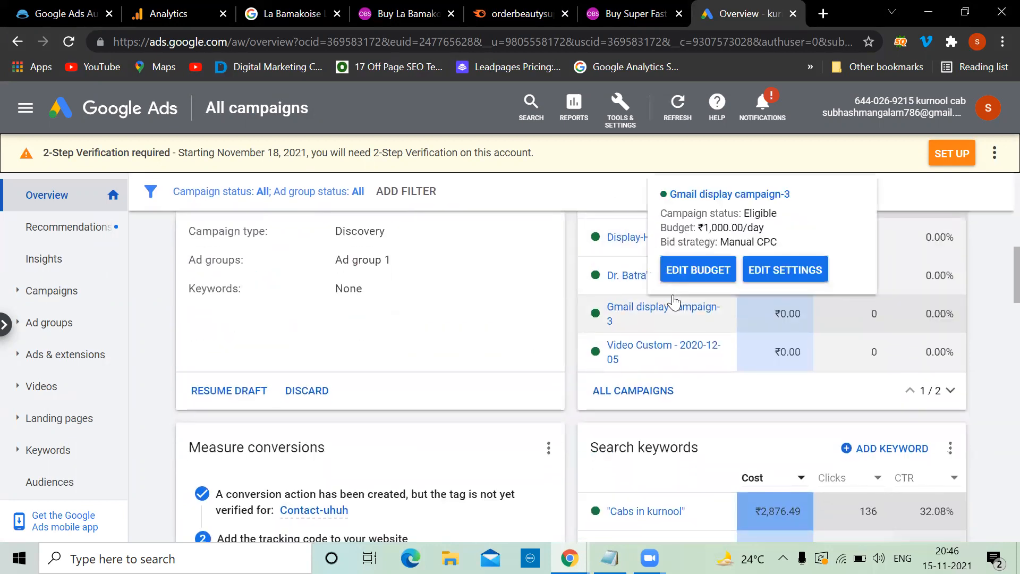
{"action": "scroll", "coordinate": [674, 299], "scroll_direction": "up", "scroll_amount": 2}
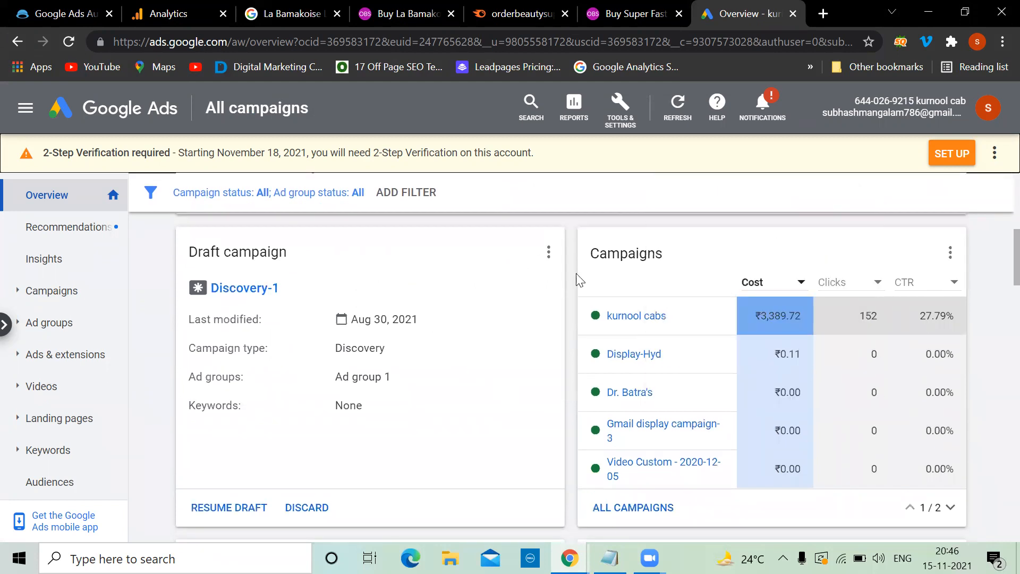
{"action": "scroll", "coordinate": [682, 379], "scroll_direction": "down", "scroll_amount": 9}
{"action": "scroll", "coordinate": [682, 378], "scroll_direction": "up", "scroll_amount": 4}
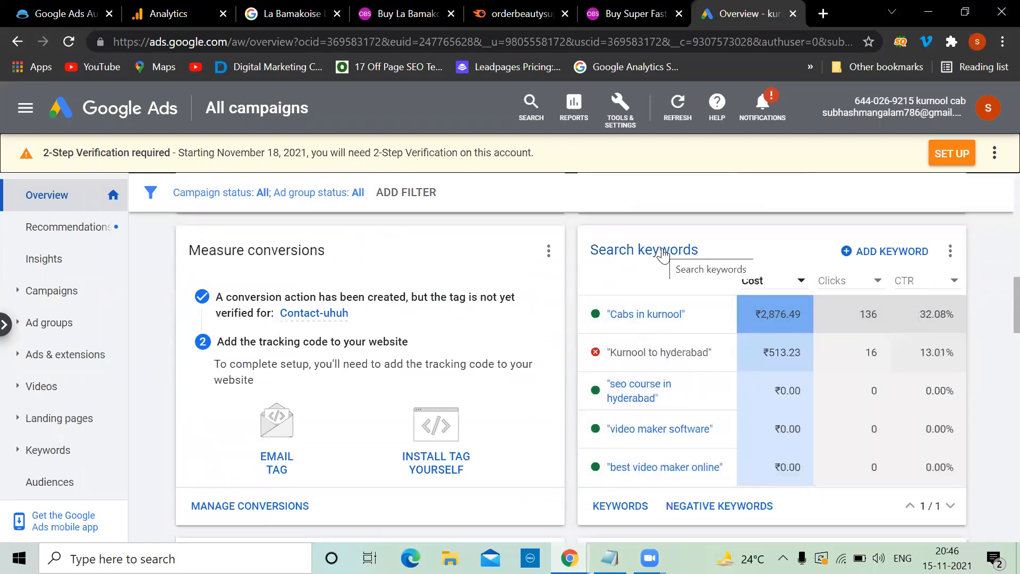
{"action": "scroll", "coordinate": [532, 322], "scroll_direction": "down", "scroll_amount": 6}
{"action": "scroll", "coordinate": [531, 321], "scroll_direction": "up", "scroll_amount": 1}
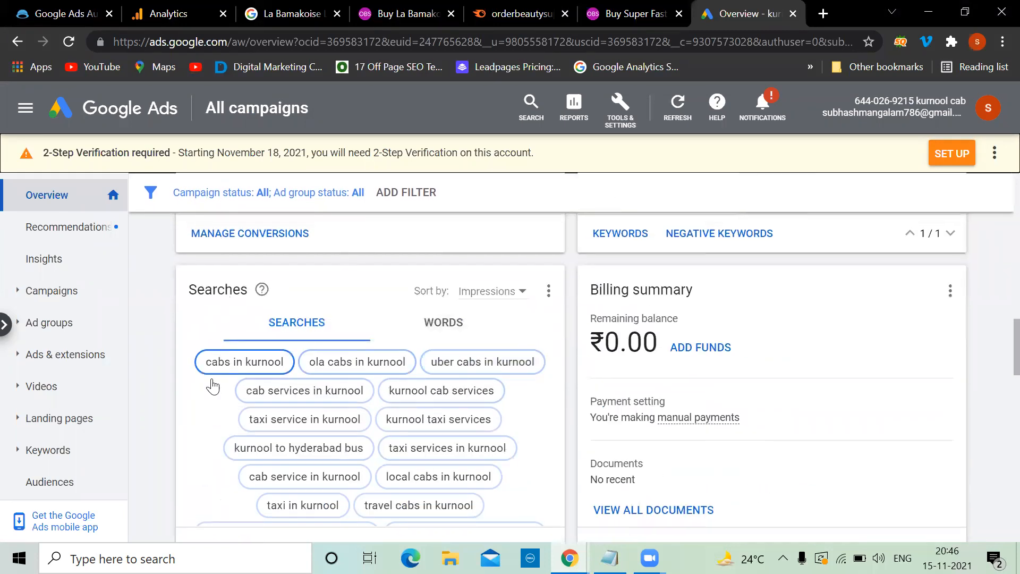
{"action": "mouse_move", "coordinate": [303, 504]}
{"action": "scroll", "coordinate": [595, 405], "scroll_direction": "down", "scroll_amount": 5}
{"action": "mouse_move", "coordinate": [345, 396]}
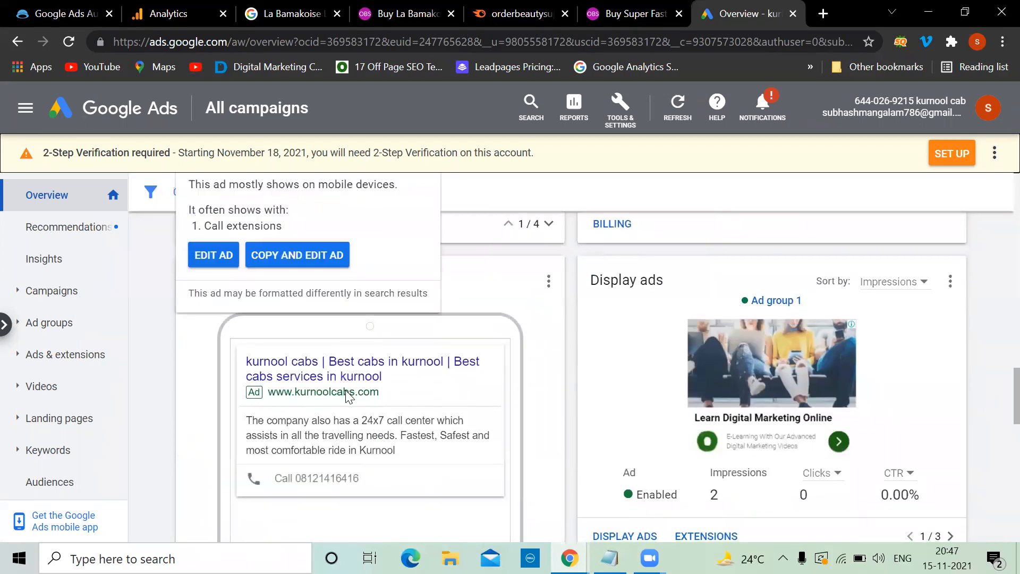
{"action": "scroll", "coordinate": [346, 396], "scroll_direction": "down", "scroll_amount": 1}
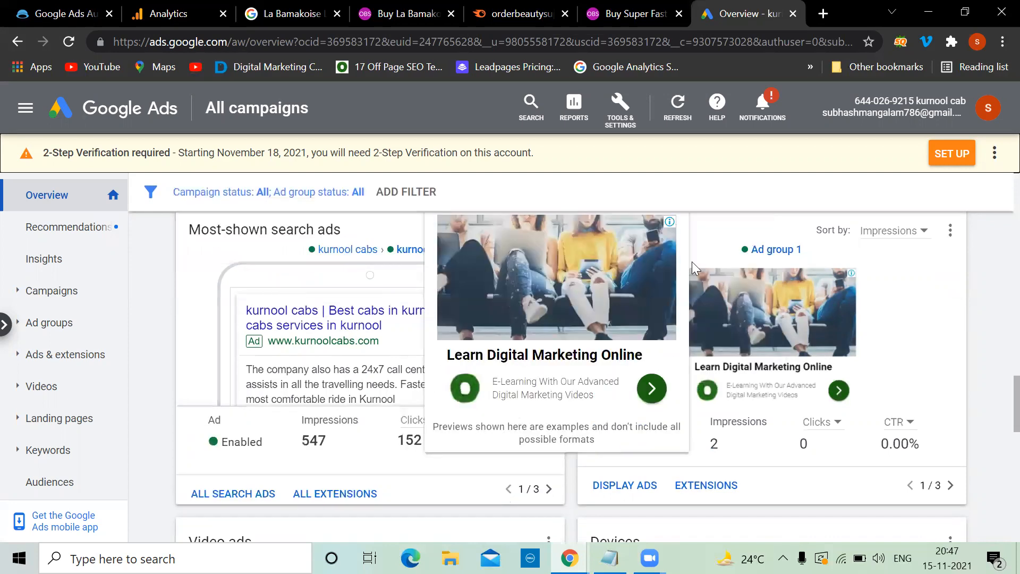
{"action": "scroll", "coordinate": [683, 319], "scroll_direction": "down", "scroll_amount": 9}
{"action": "scroll", "coordinate": [683, 319], "scroll_direction": "up", "scroll_amount": 3}
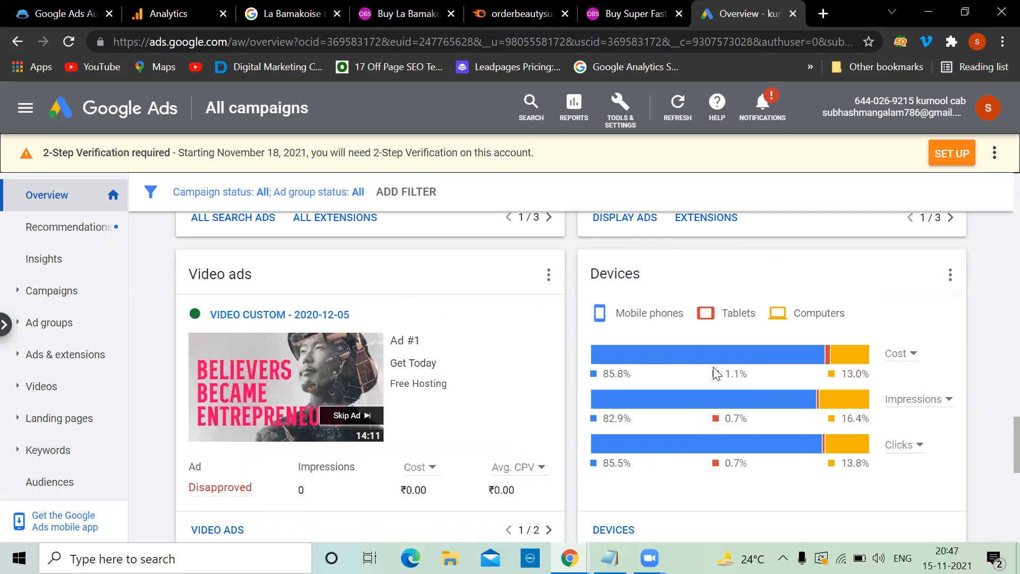
{"action": "mouse_move", "coordinate": [643, 391]}
{"action": "scroll", "coordinate": [641, 384], "scroll_direction": "down", "scroll_amount": 7}
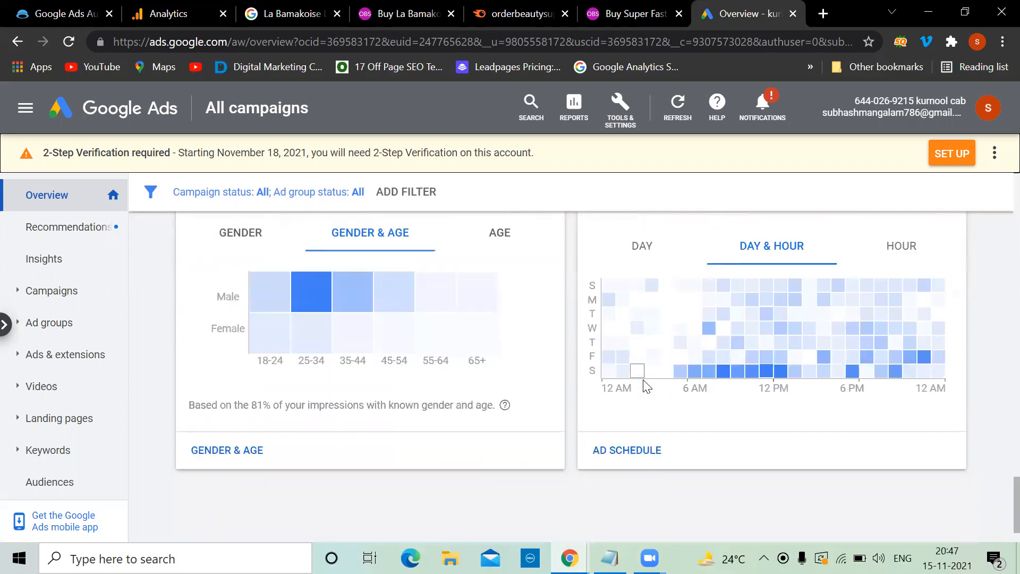
{"action": "scroll", "coordinate": [641, 372], "scroll_direction": "up", "scroll_amount": 2}
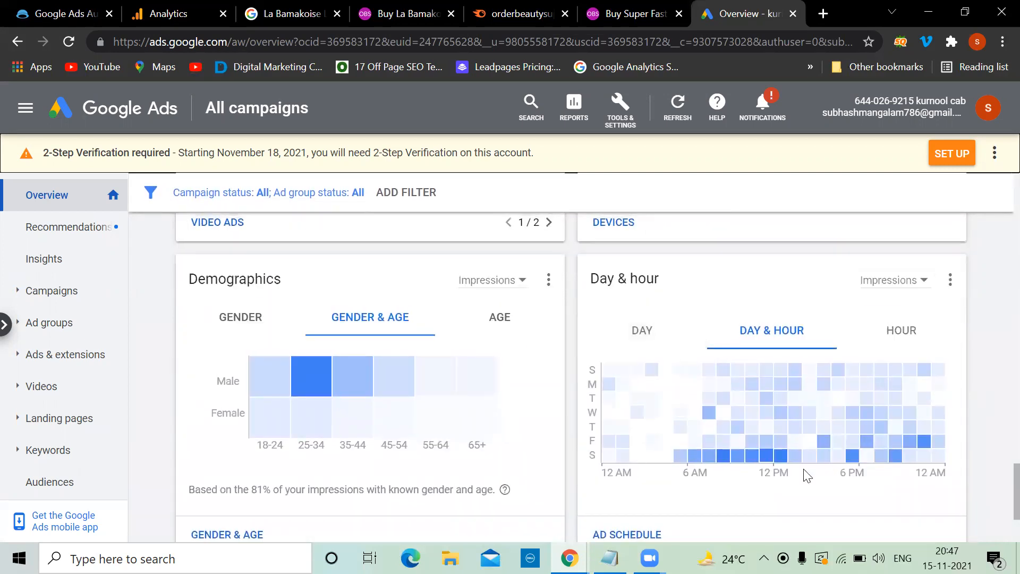
{"action": "scroll", "coordinate": [704, 290], "scroll_direction": "down", "scroll_amount": 1}
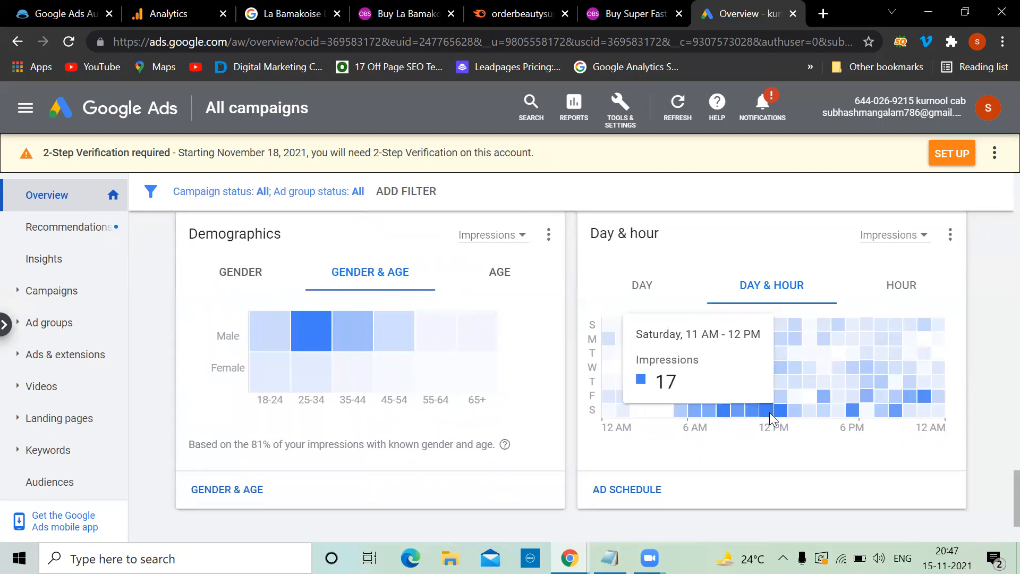
{"action": "scroll", "coordinate": [424, 403], "scroll_direction": "down", "scroll_amount": 2}
{"action": "scroll", "coordinate": [424, 402], "scroll_direction": "up", "scroll_amount": 2}
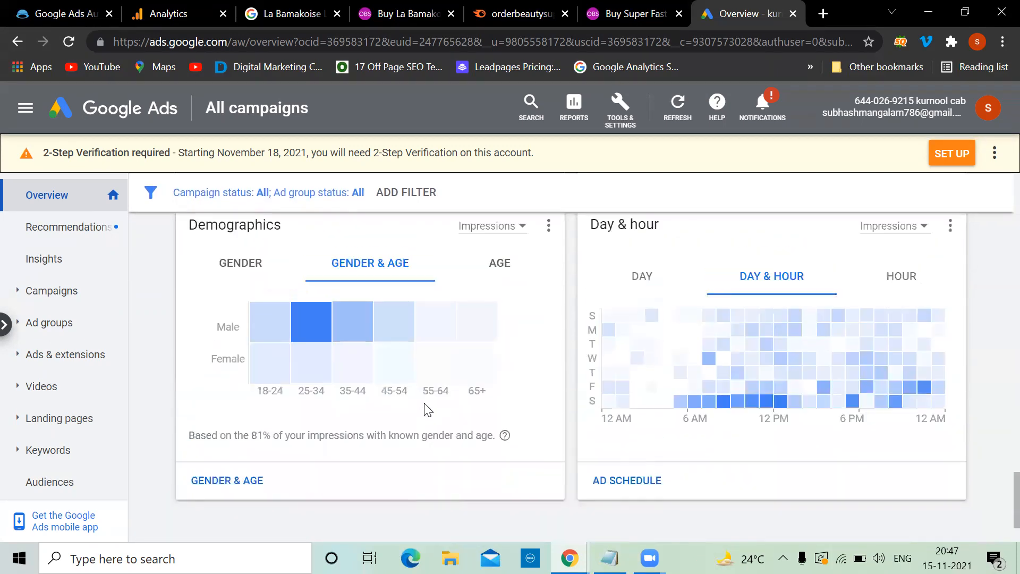
{"action": "mouse_move", "coordinate": [387, 346]}
{"action": "scroll", "coordinate": [386, 346], "scroll_direction": "up", "scroll_amount": 15}
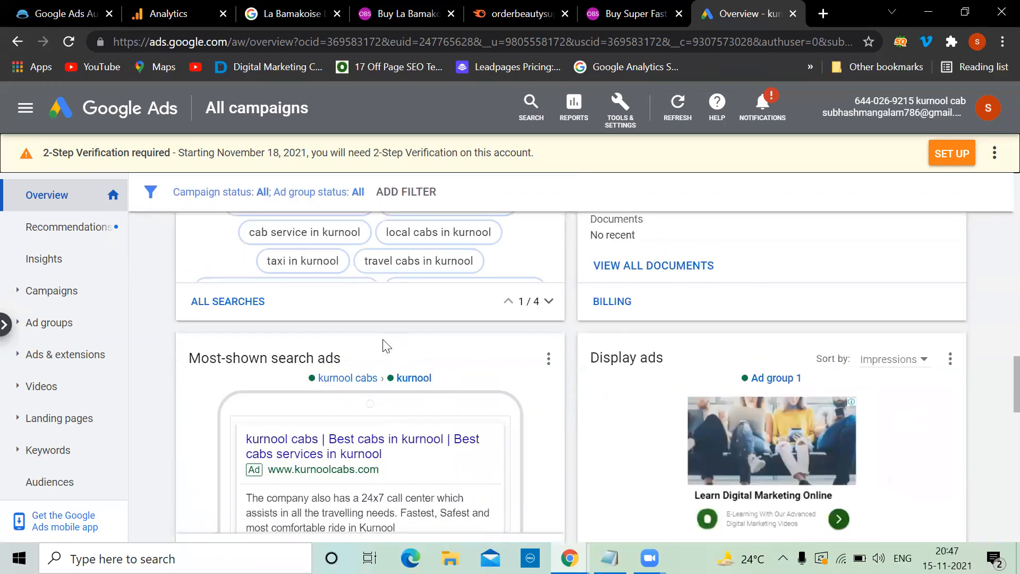
{"action": "scroll", "coordinate": [384, 346], "scroll_direction": "up", "scroll_amount": 2}
{"action": "scroll", "coordinate": [384, 347], "scroll_direction": "down", "scroll_amount": 6}
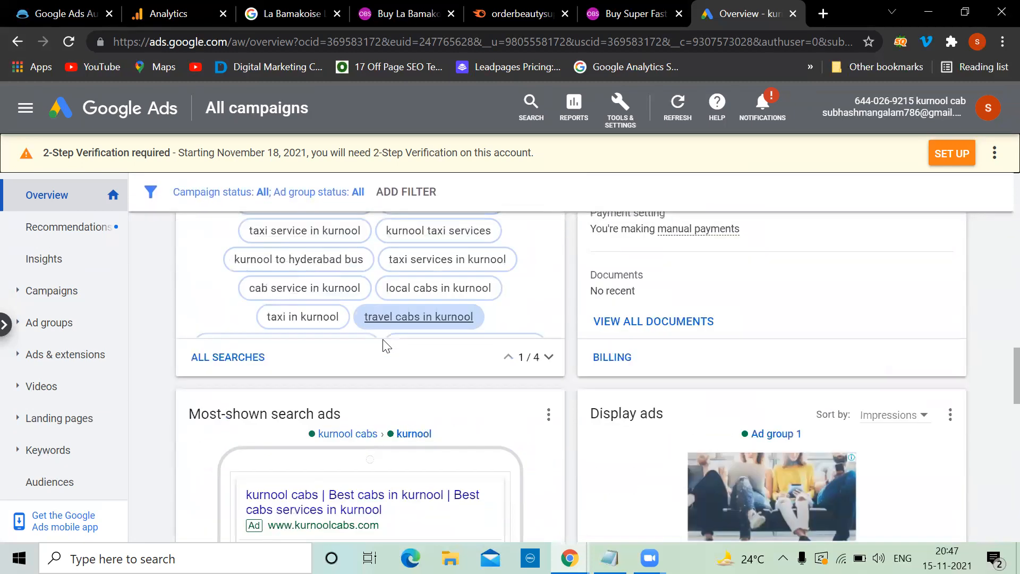
Step: Open the Campaigns list and check the kurnool cabs campaign's daily budget
{"action": "left_click", "coordinate": [53, 294]}
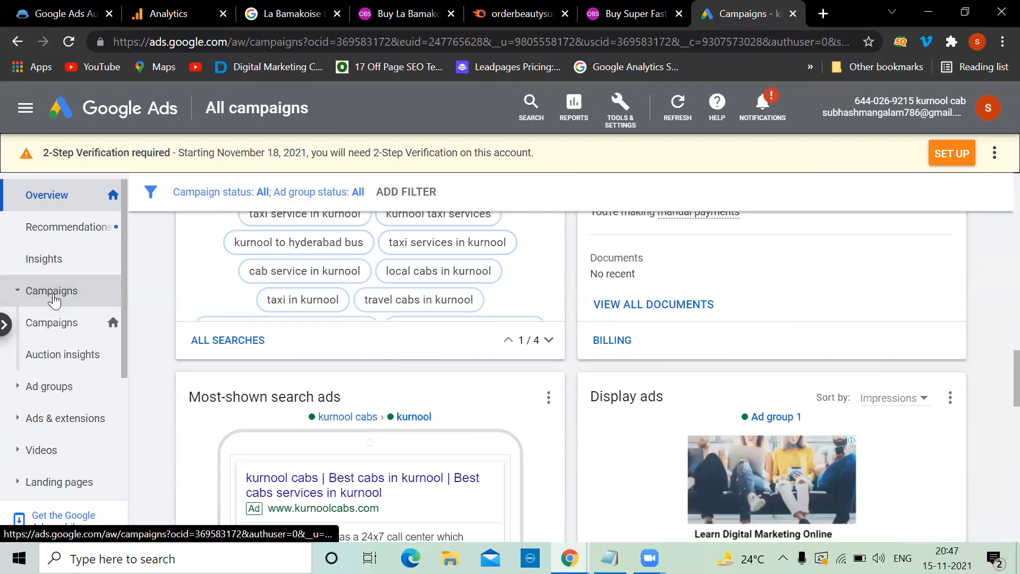
{"action": "scroll", "coordinate": [244, 342], "scroll_direction": "down", "scroll_amount": 3}
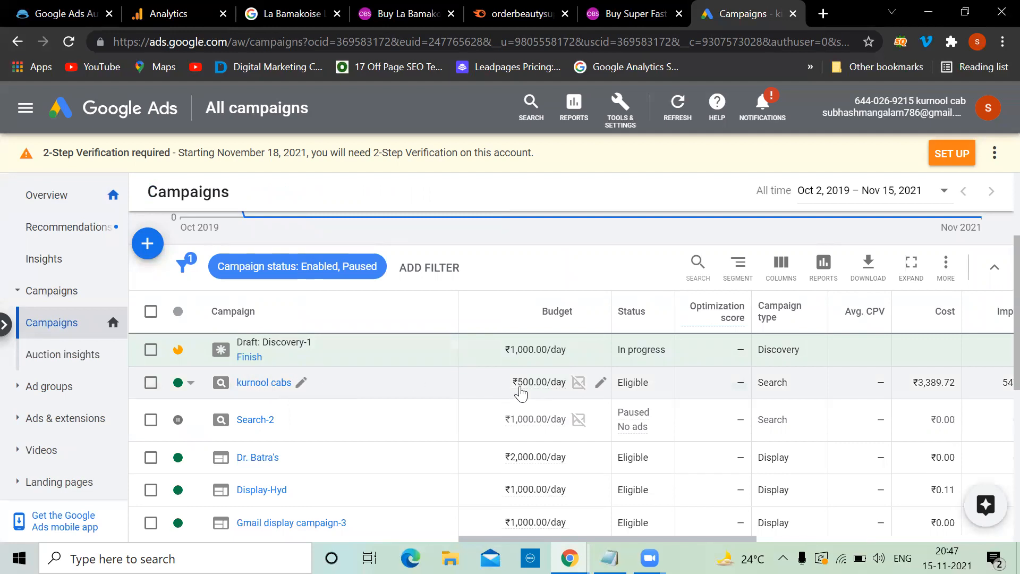
{"action": "left_click", "coordinate": [601, 383]}
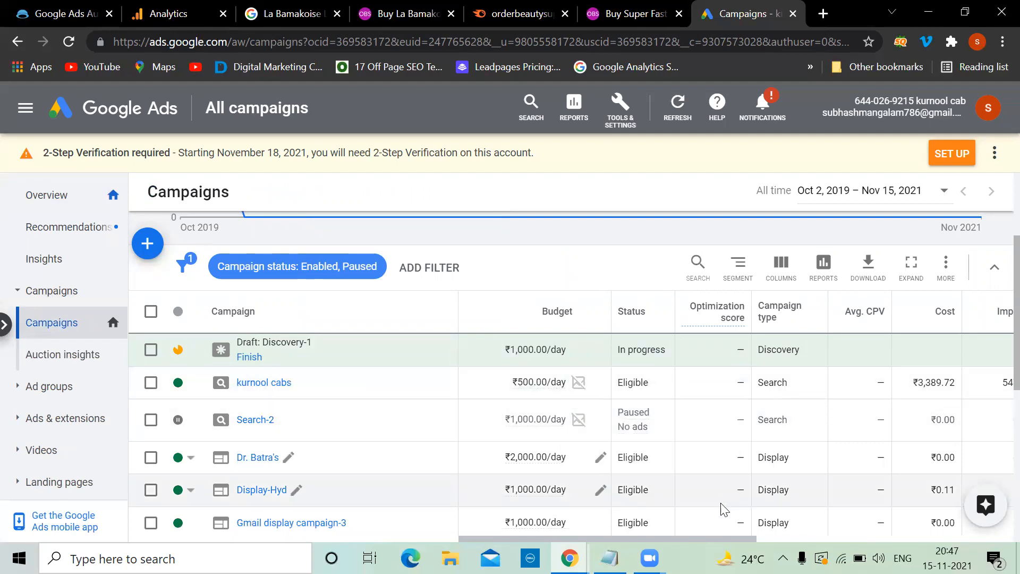
{"action": "scroll", "coordinate": [714, 516], "scroll_direction": "right", "scroll_amount": 5}
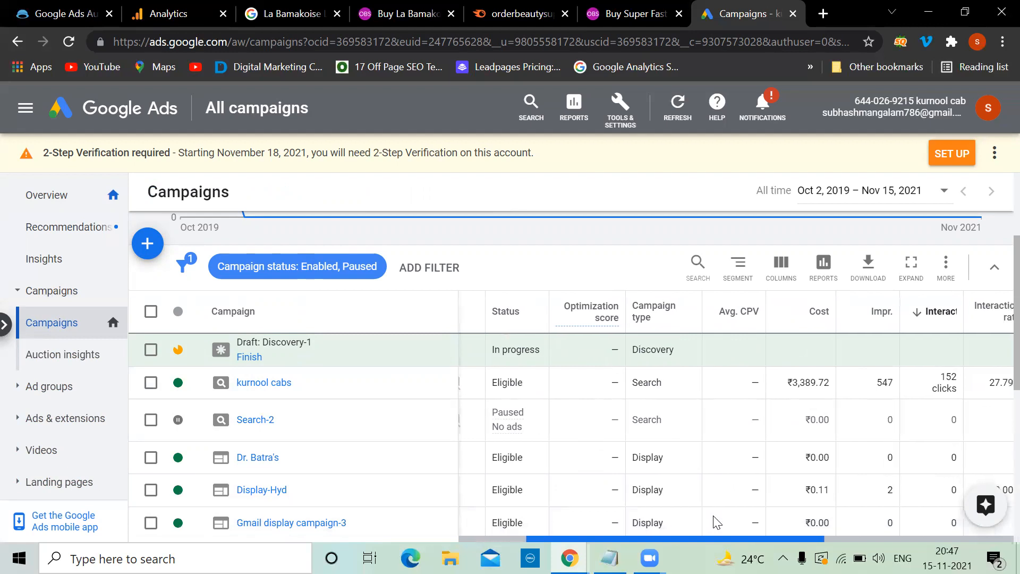
{"action": "scroll", "coordinate": [713, 522], "scroll_direction": "right", "scroll_amount": 3}
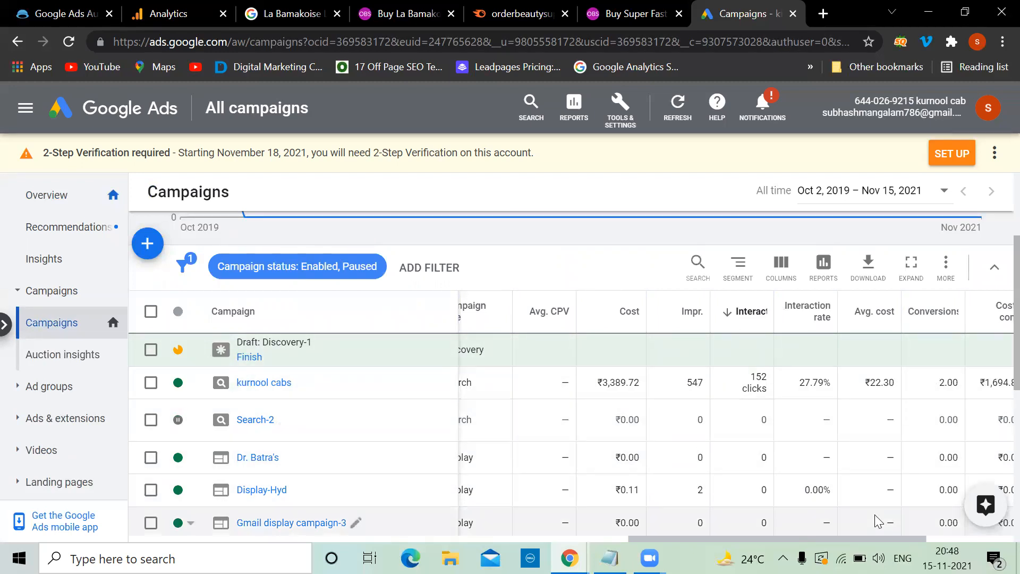
Step: Scroll the campaigns table sideways to review cost, clicks and conversions, then open kurnool cabs
{"action": "left_click", "coordinate": [931, 540]}
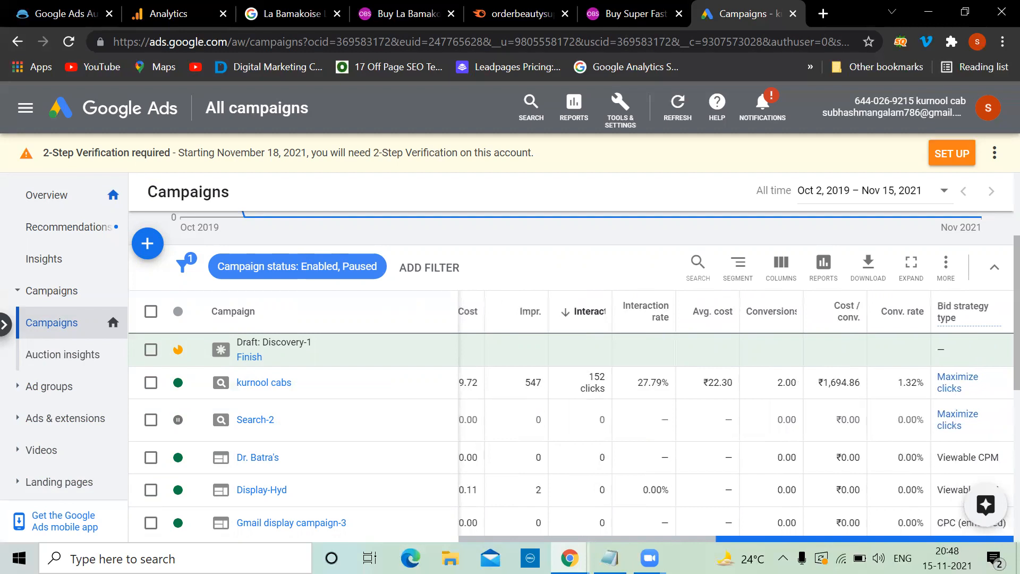
{"action": "mouse_move", "coordinate": [931, 539]}
{"action": "left_mouse_down"}
{"action": "mouse_move", "coordinate": [837, 539]}
{"action": "mouse_move", "coordinate": [930, 539]}
{"action": "left_mouse_up"}
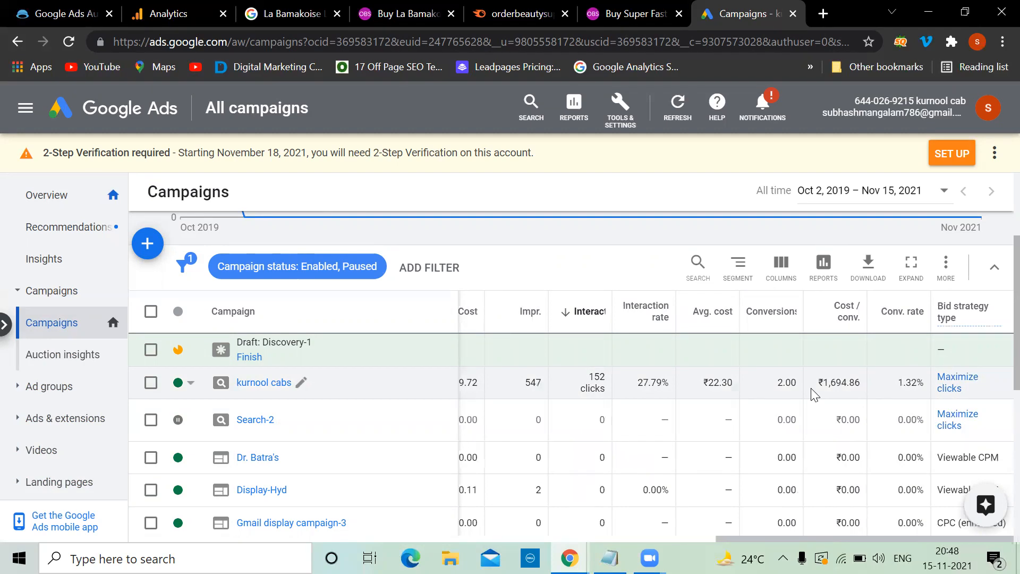
{"action": "left_click_drag", "start_coordinate": [821, 539], "coordinate": [688, 541]}
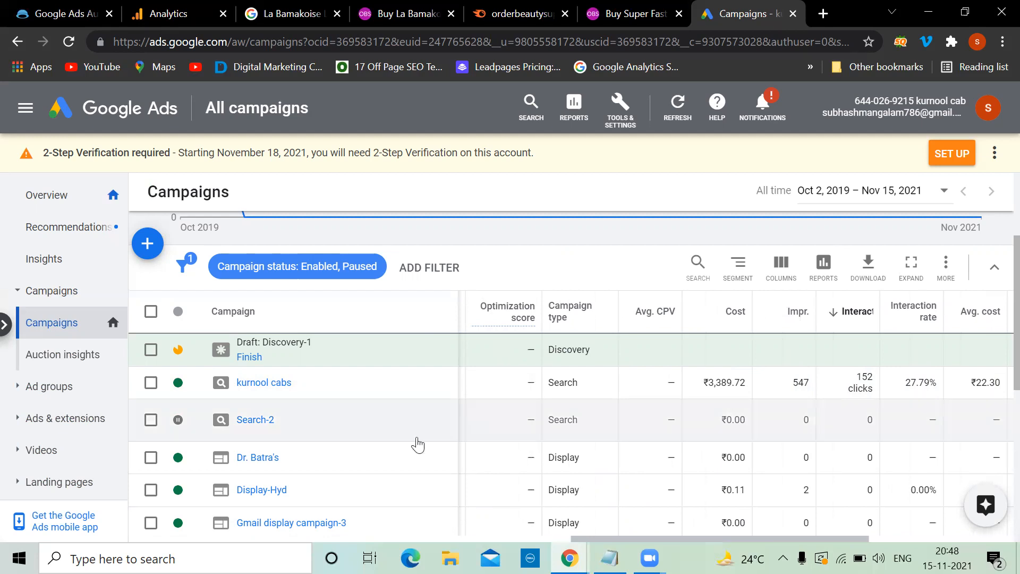
{"action": "left_click", "coordinate": [267, 383]}
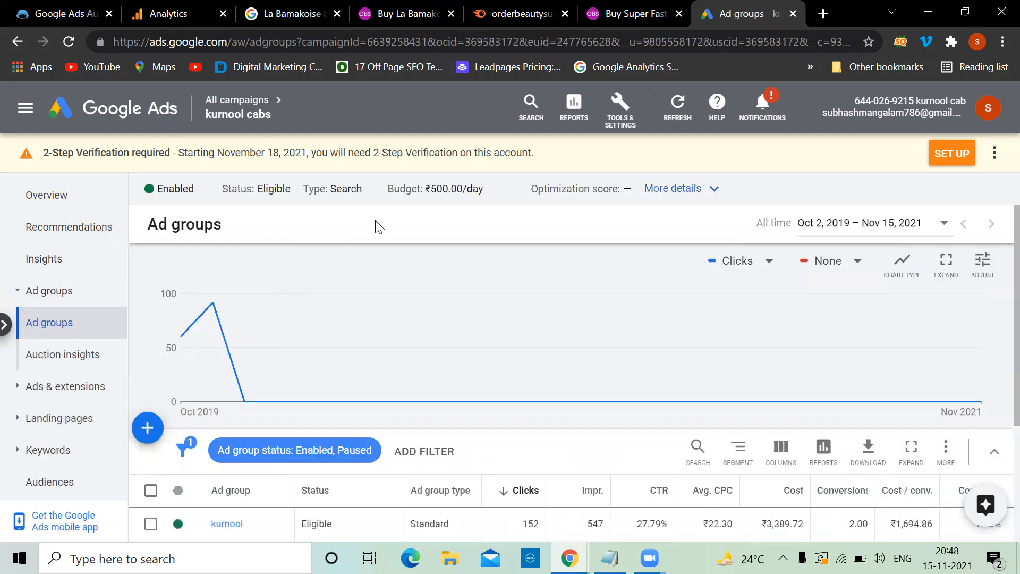
Step: Expand the campaign details, open its full settings, and review Networks without changes
{"action": "left_click", "coordinate": [712, 192]}
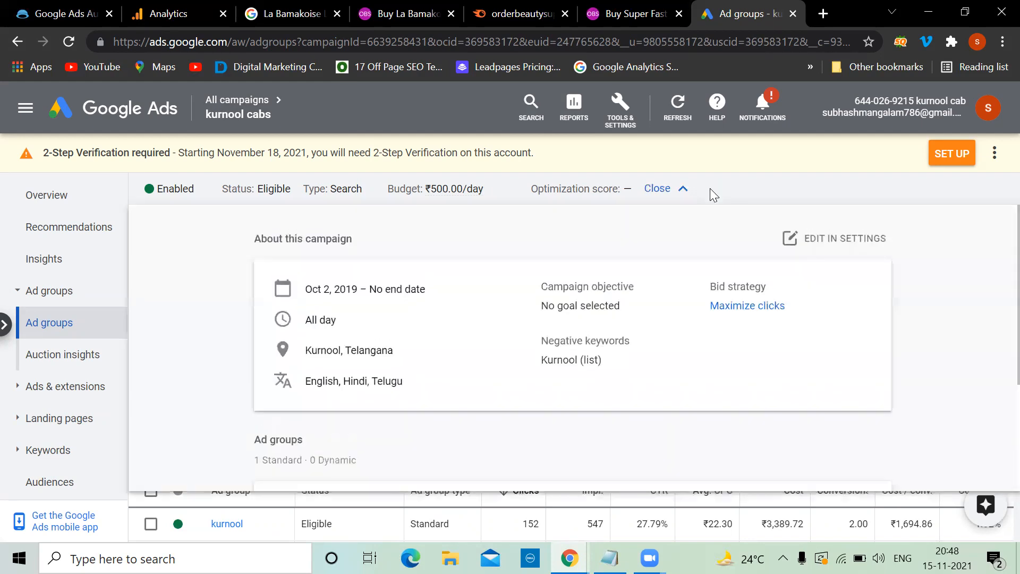
{"action": "left_click", "coordinate": [827, 246]}
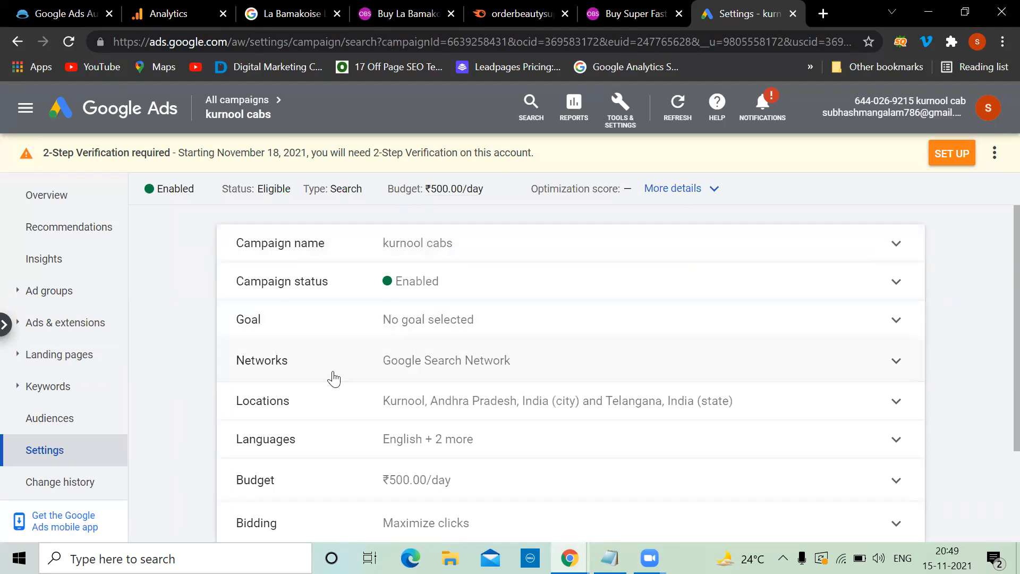
{"action": "scroll", "coordinate": [478, 378], "scroll_direction": "down", "scroll_amount": 1}
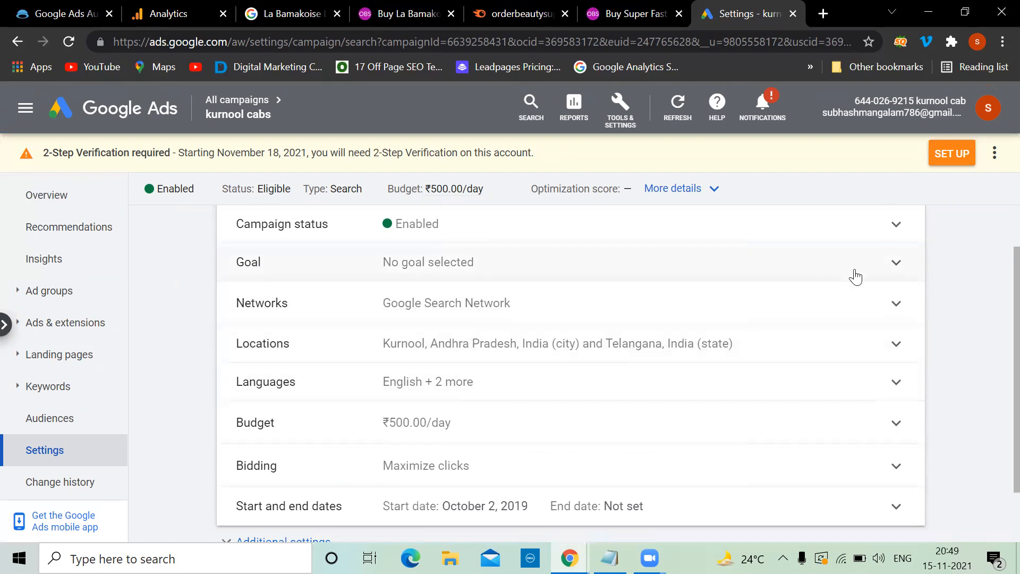
{"action": "left_click", "coordinate": [881, 307]}
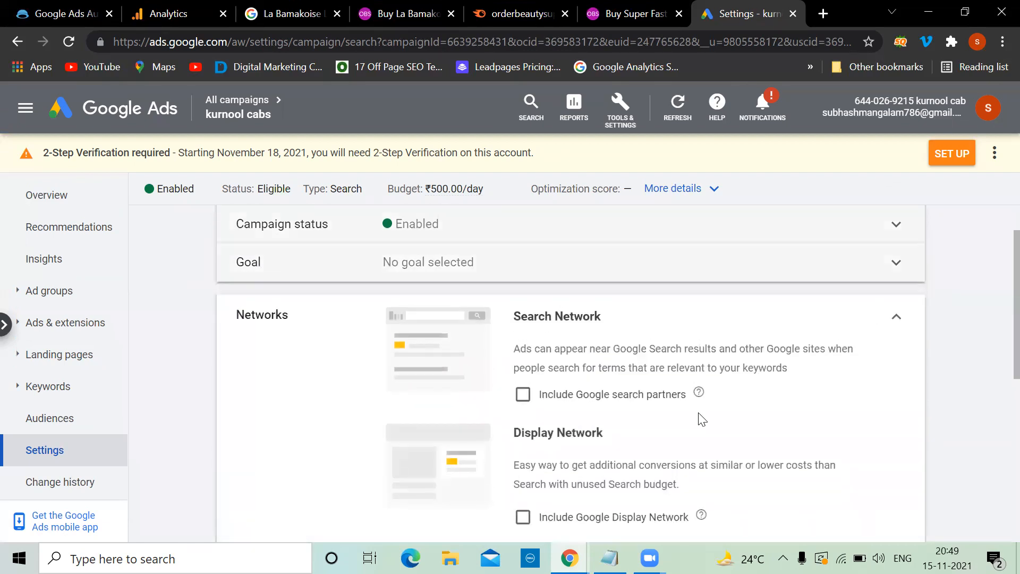
{"action": "scroll", "coordinate": [701, 400], "scroll_direction": "down", "scroll_amount": 1}
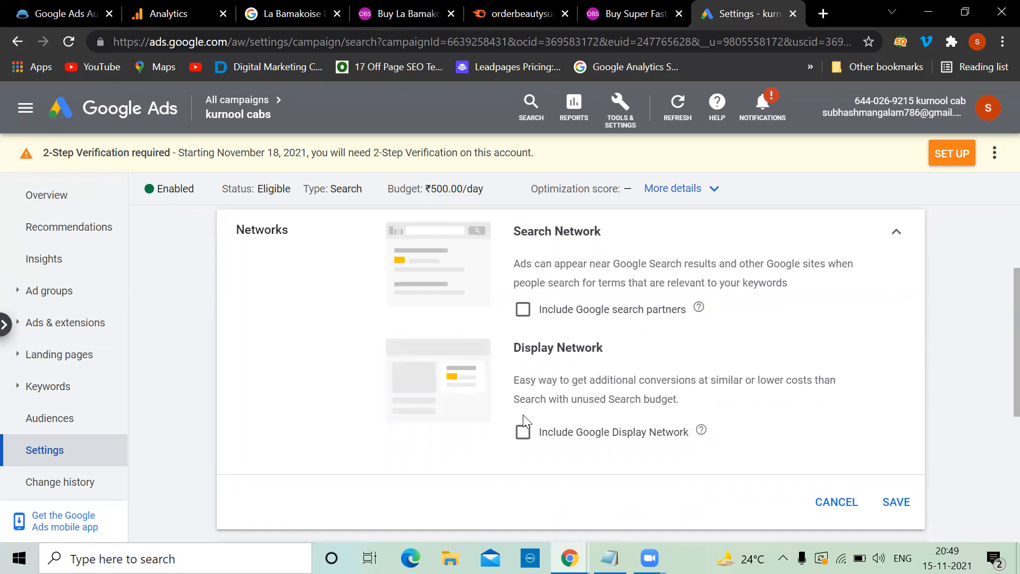
{"action": "key", "text": "Escape"}
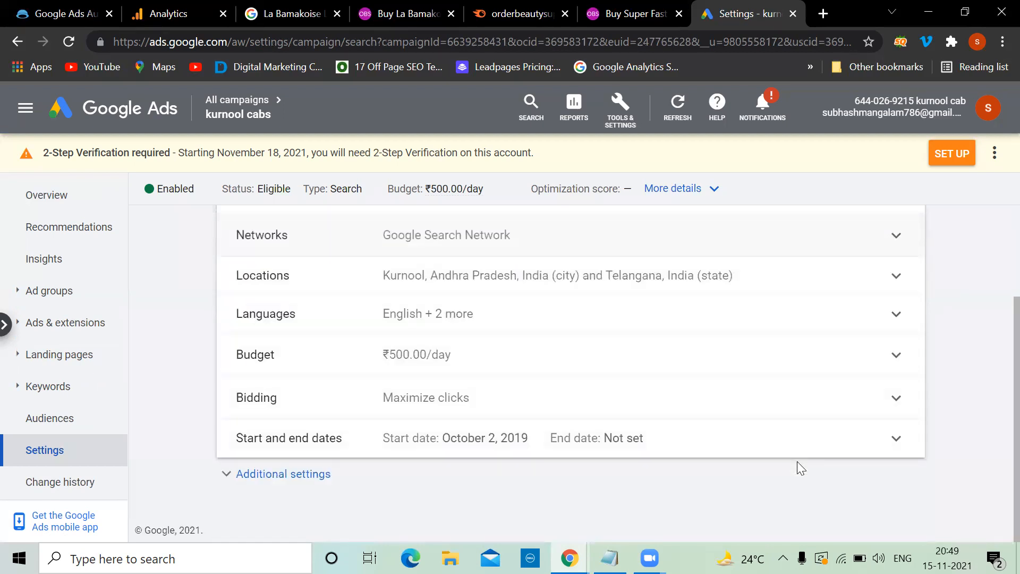
Step: Review the Languages and Bidding settings (₹40 max CPC), leaving both unchanged
{"action": "left_click", "coordinate": [786, 326]}
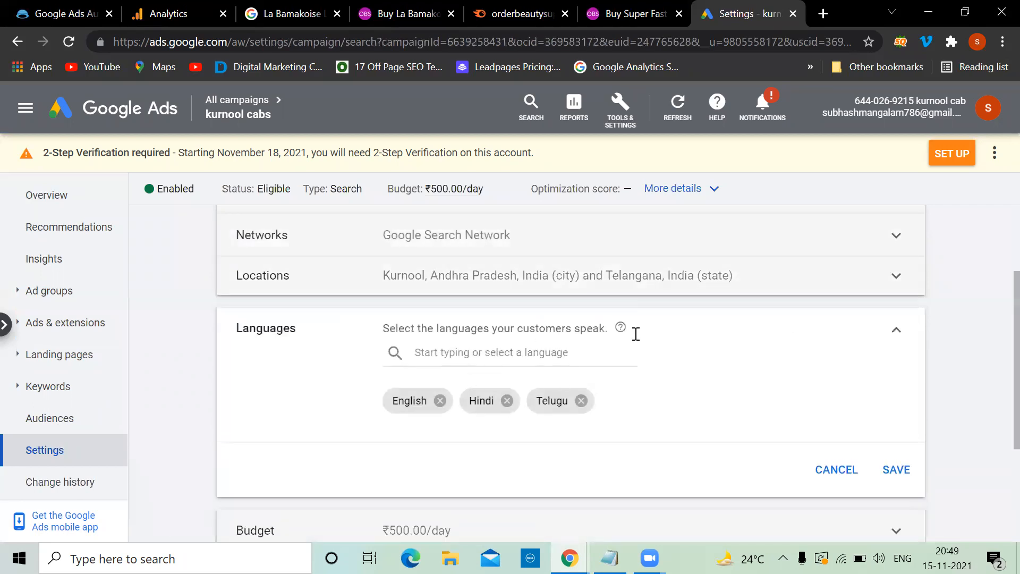
{"action": "left_click", "coordinate": [899, 333]}
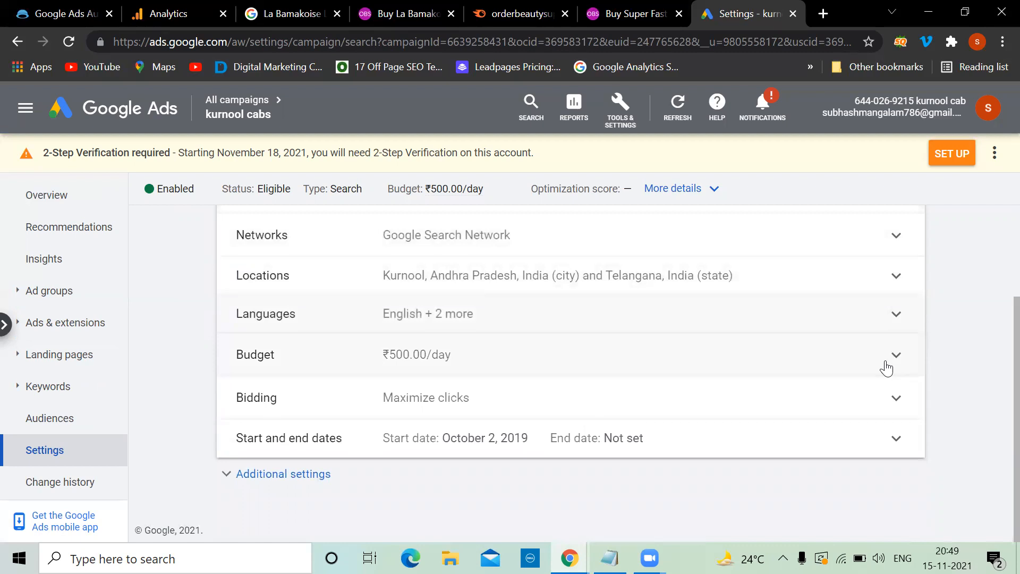
{"action": "left_click", "coordinate": [896, 397]}
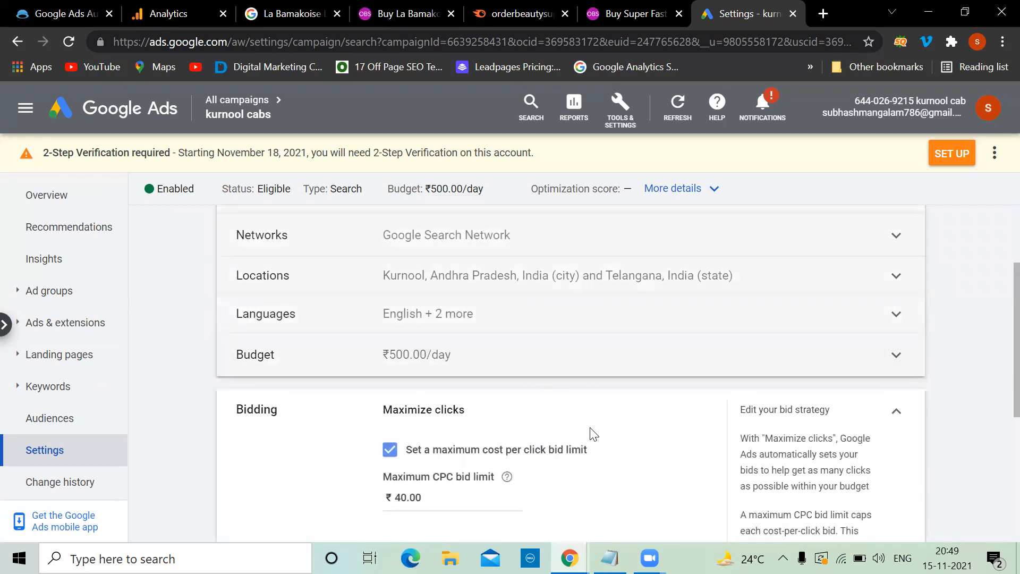
{"action": "scroll", "coordinate": [594, 435], "scroll_direction": "down", "scroll_amount": 2}
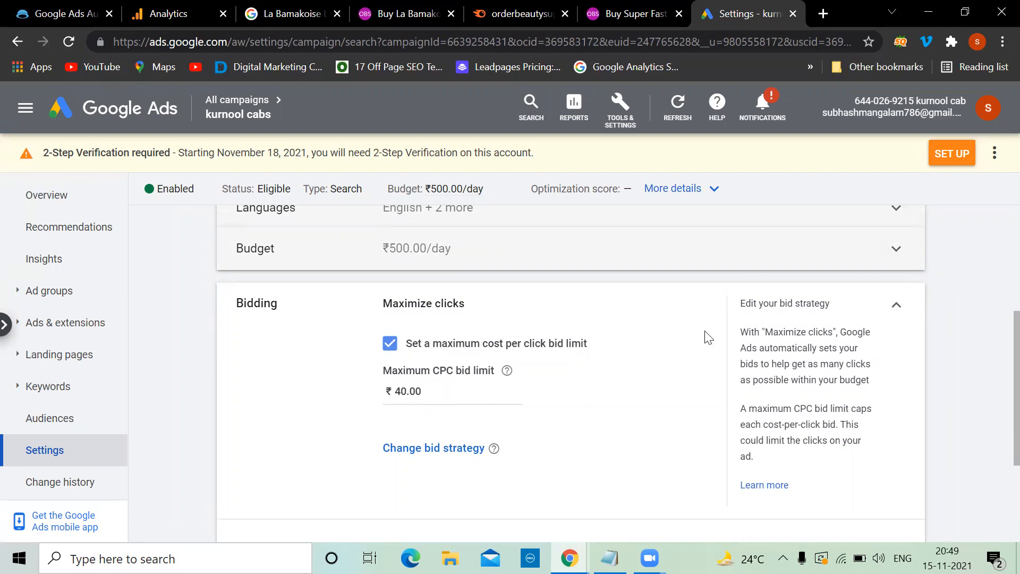
{"action": "left_click", "coordinate": [437, 395]}
{"action": "left_click", "coordinate": [896, 305]}
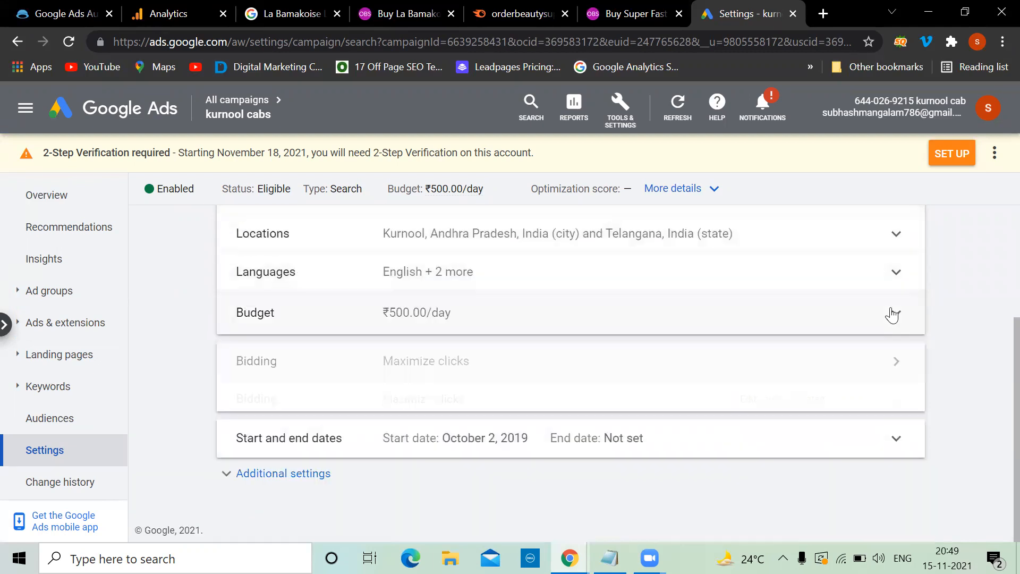
Step: Check the daily budget and Kurnool/Telangana location targeting, cancelling both edits
{"action": "left_click", "coordinate": [895, 355]}
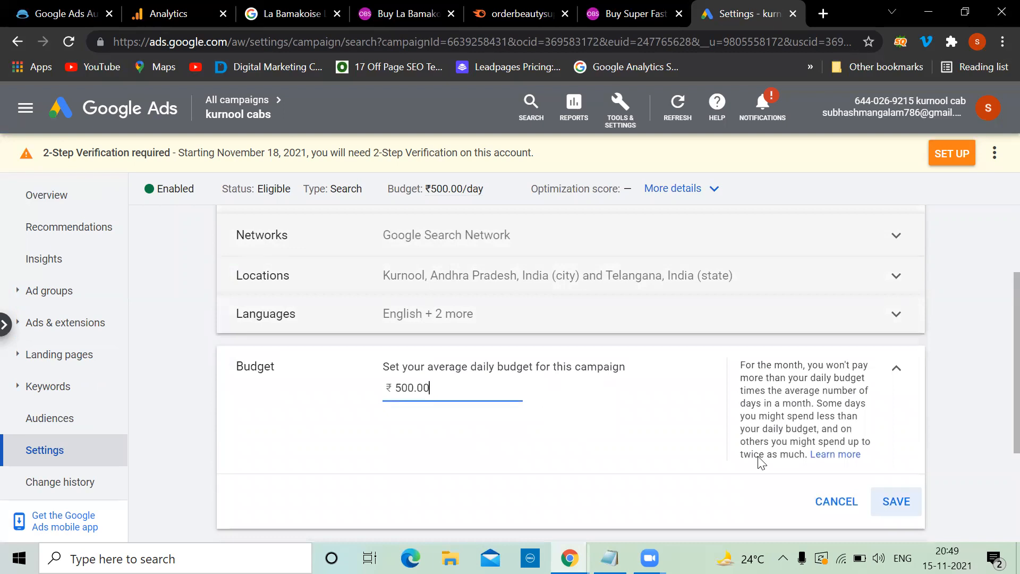
{"action": "key", "text": "Tab"}
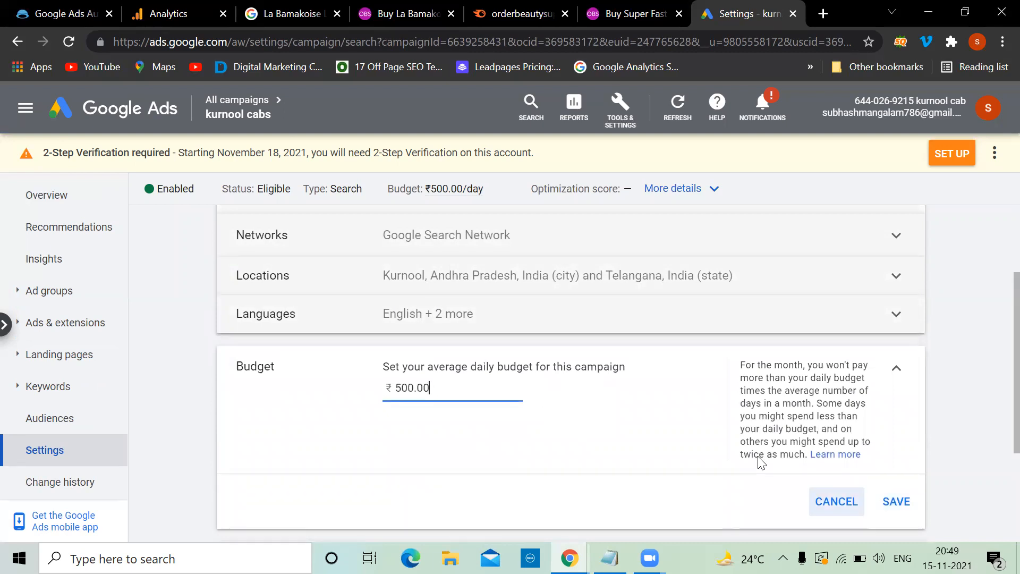
{"action": "key", "text": "Return"}
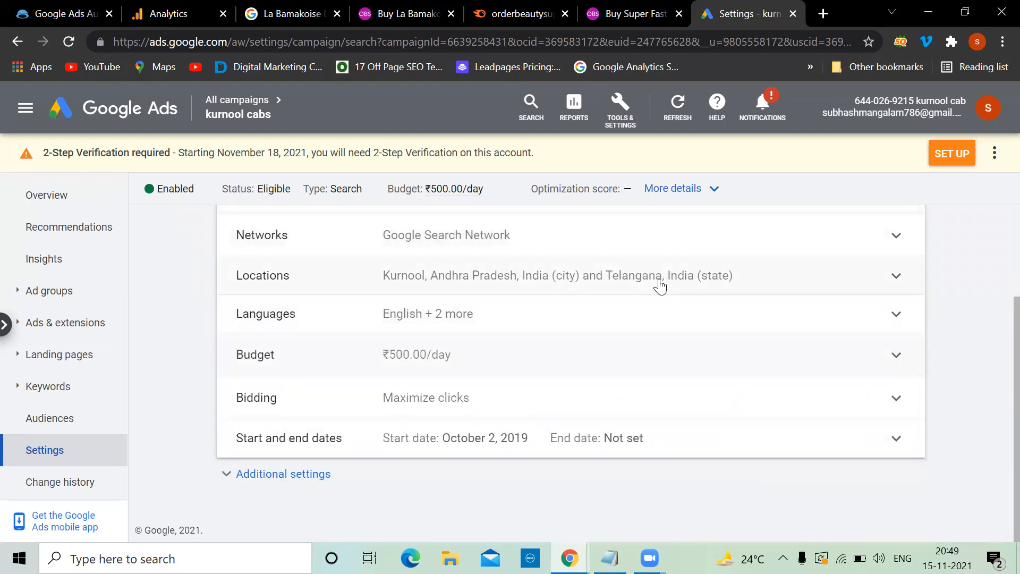
{"action": "left_click", "coordinate": [906, 277]}
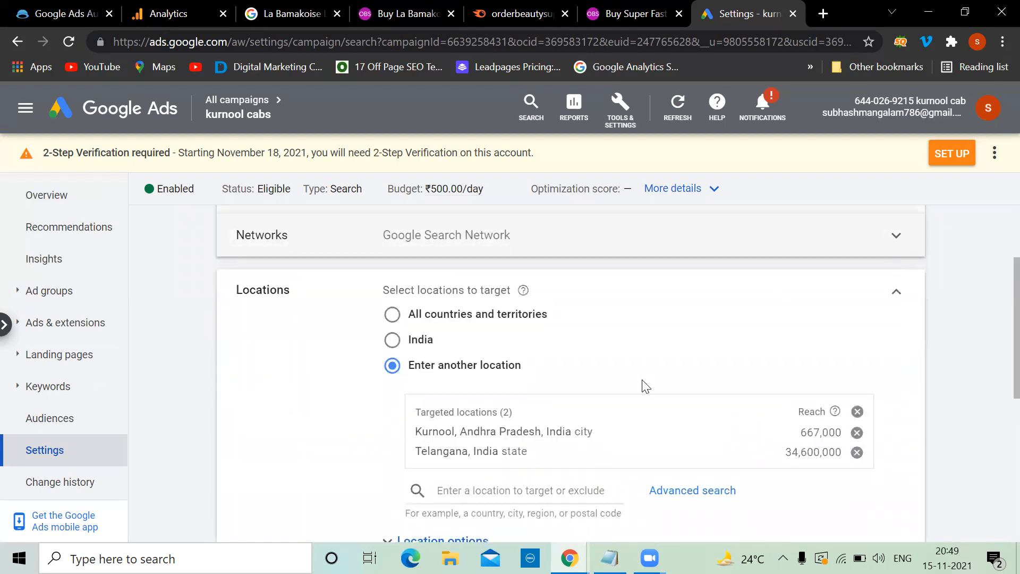
{"action": "scroll", "coordinate": [644, 372], "scroll_direction": "down", "scroll_amount": 3}
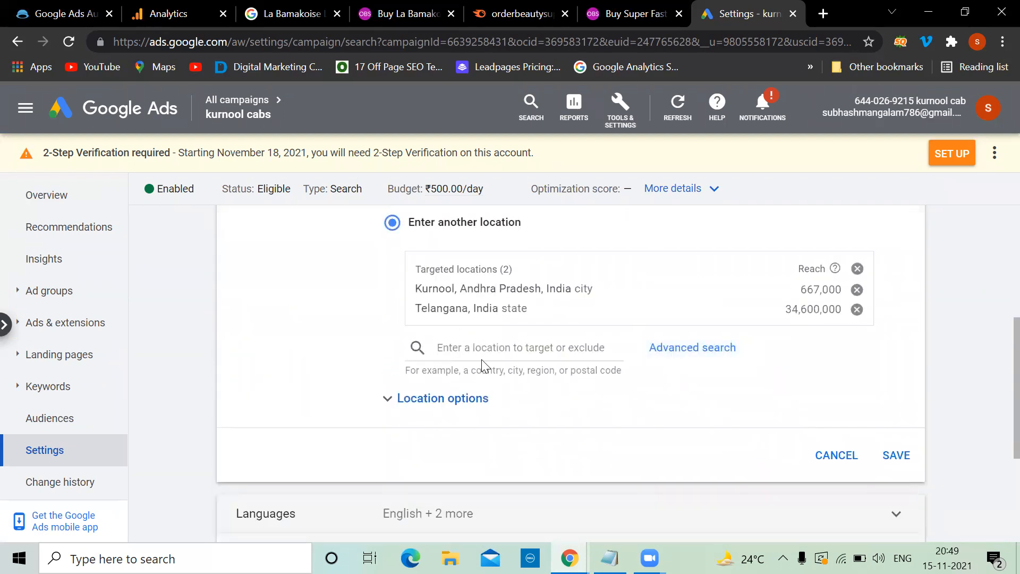
{"action": "left_click", "coordinate": [829, 462]}
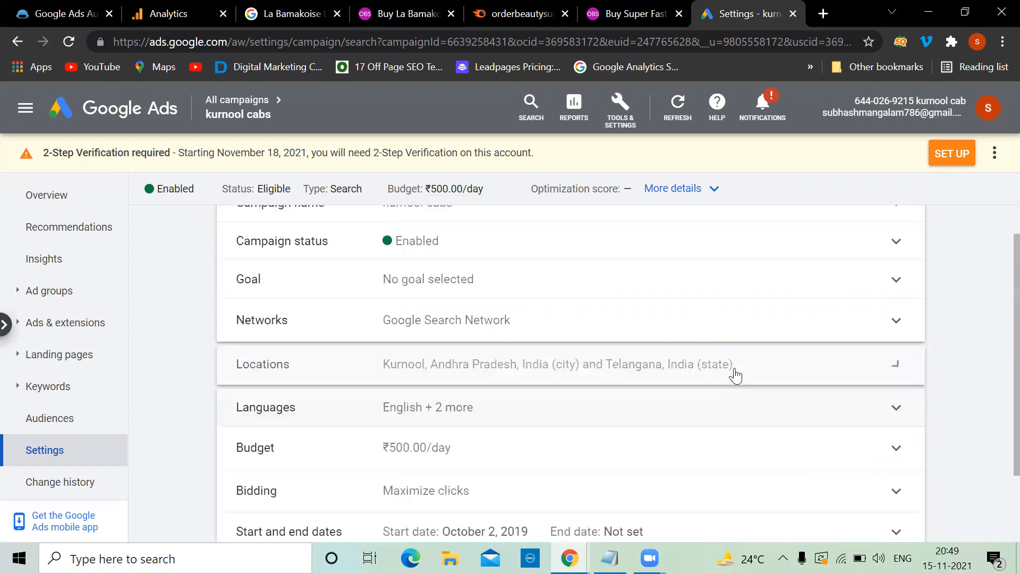
Step: Scroll through the campaign settings and return to the All campaigns Overview
{"action": "scroll", "coordinate": [722, 369], "scroll_direction": "down", "scroll_amount": 3}
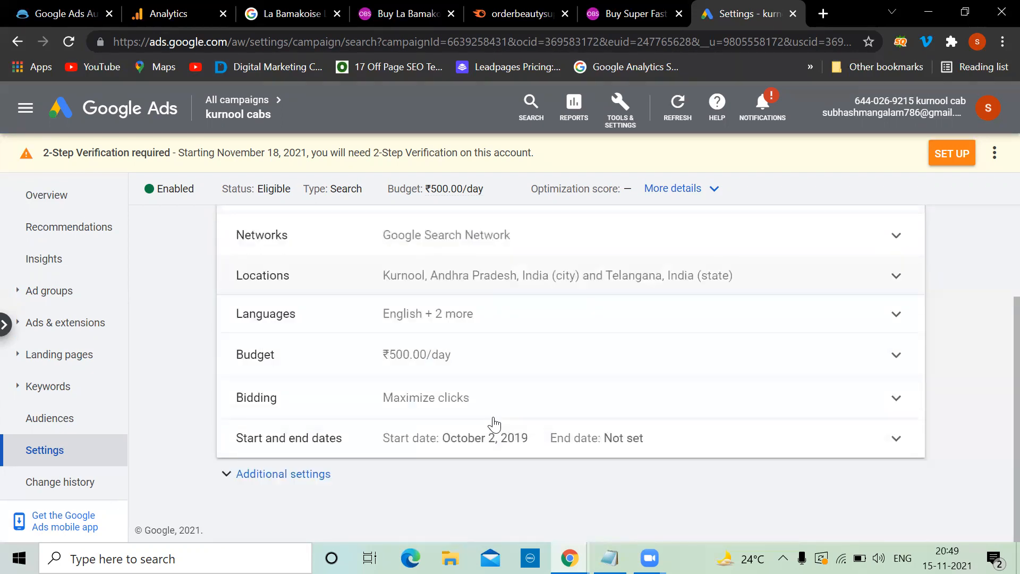
{"action": "scroll", "coordinate": [493, 425], "scroll_direction": "down", "scroll_amount": 4}
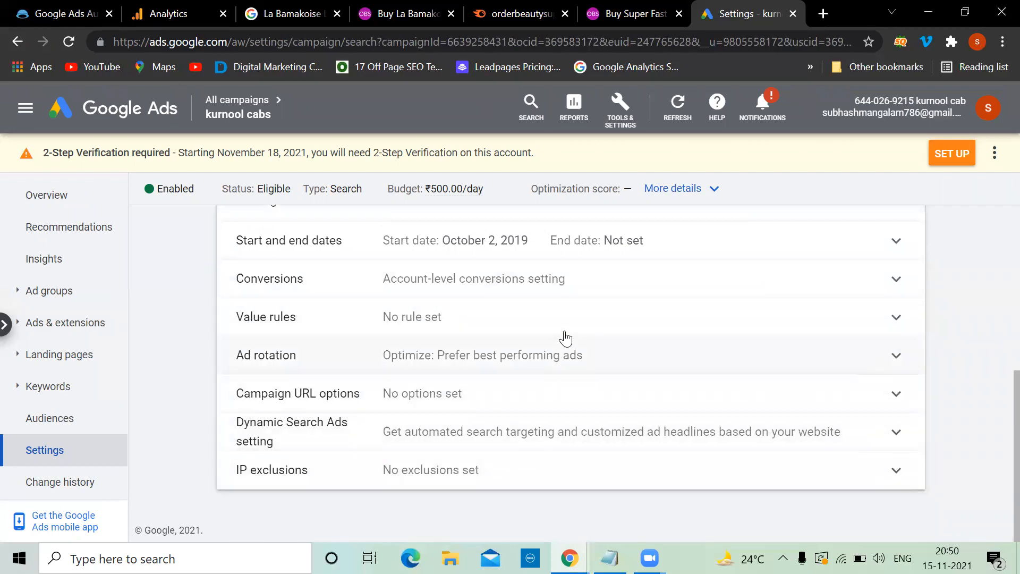
{"action": "scroll", "coordinate": [566, 338], "scroll_direction": "up", "scroll_amount": 8}
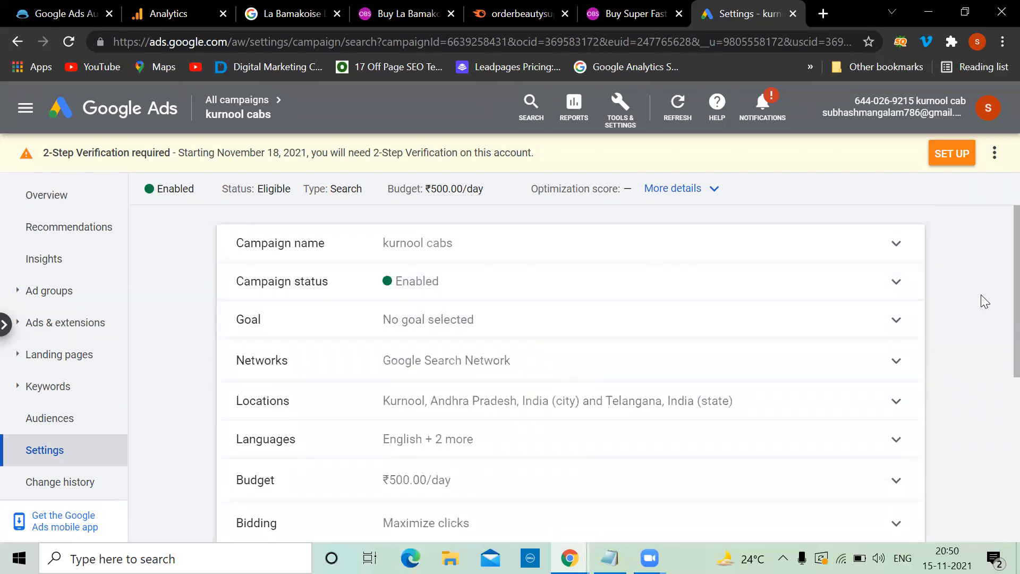
{"action": "left_click", "coordinate": [103, 112]}
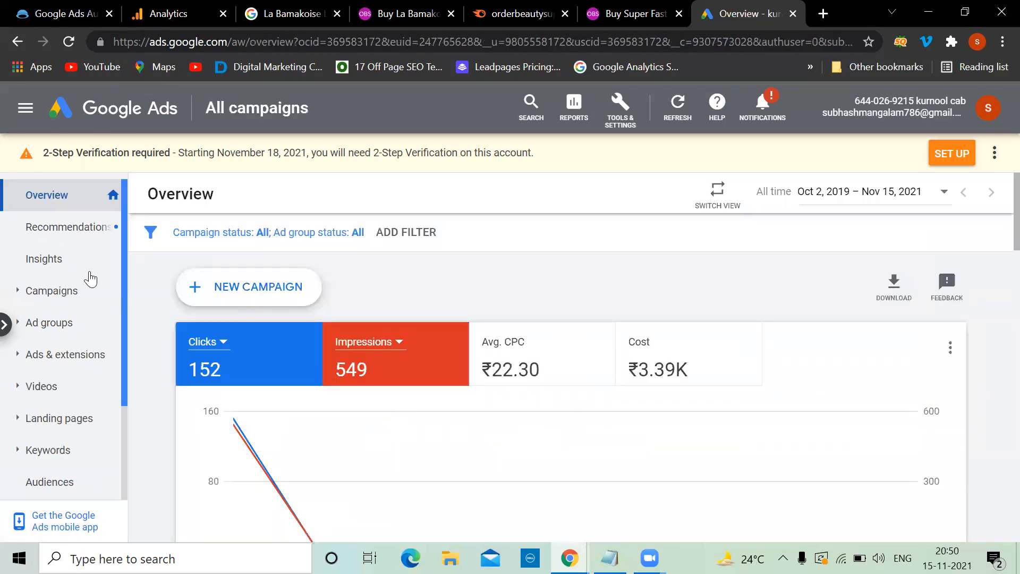
Step: Open the Campaigns list and view kurnool cabs' status options, leaving it Enabled
{"action": "left_click", "coordinate": [65, 292]}
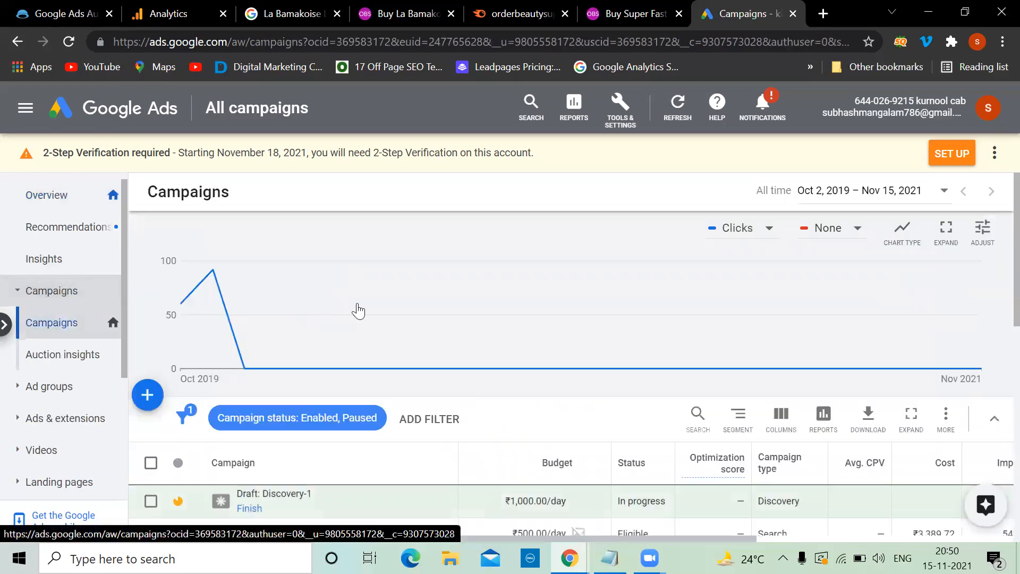
{"action": "scroll", "coordinate": [367, 366], "scroll_direction": "down", "scroll_amount": 4}
{"action": "scroll", "coordinate": [376, 409], "scroll_direction": "down", "scroll_amount": 2}
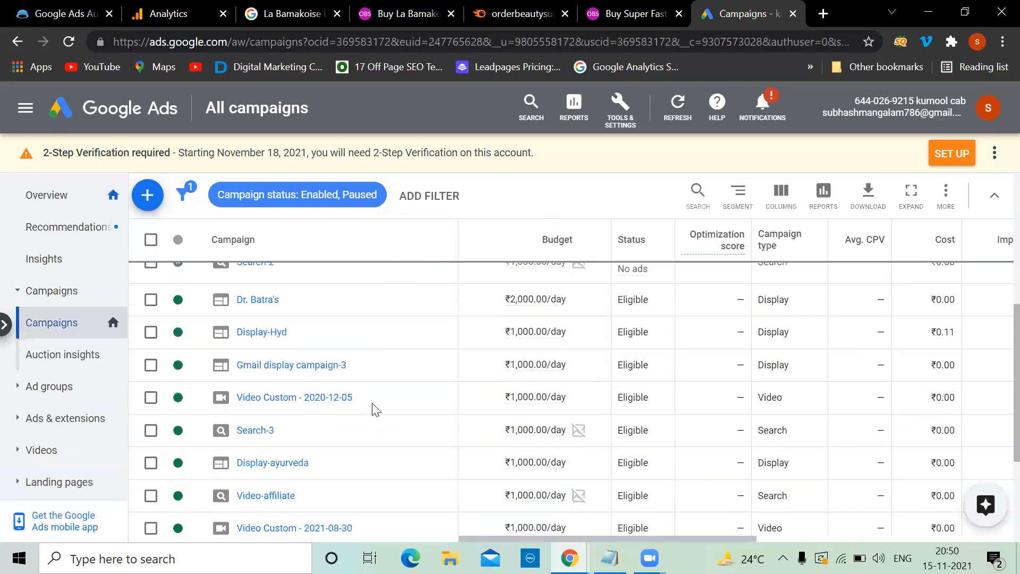
{"action": "mouse_move", "coordinate": [194, 336]}
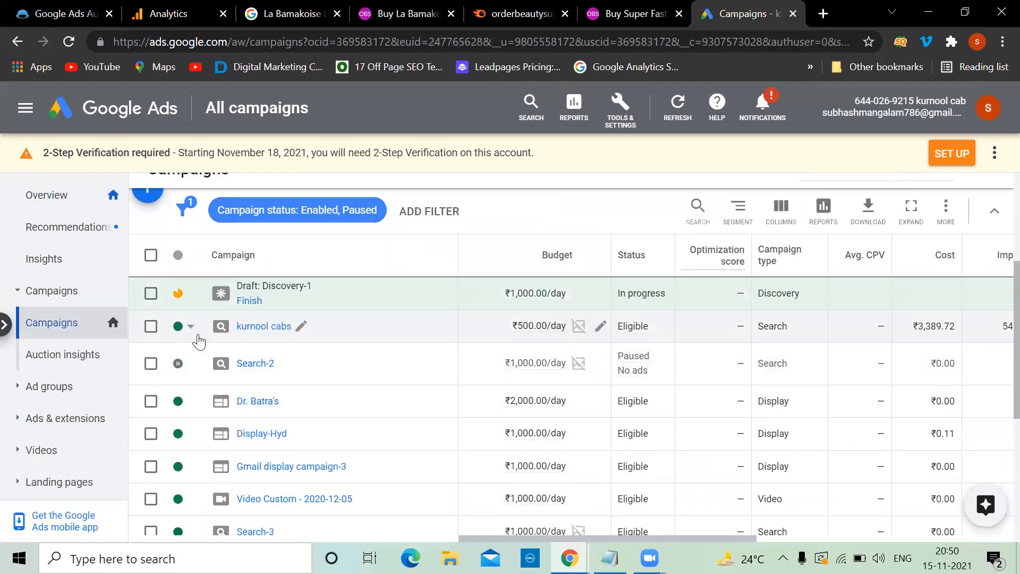
{"action": "left_click", "coordinate": [191, 328]}
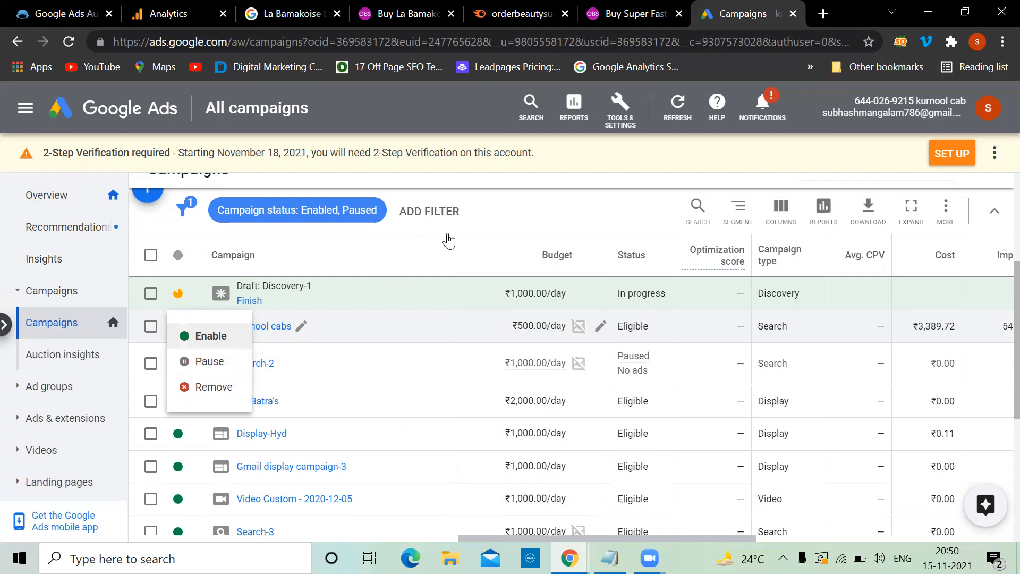
{"action": "left_click", "coordinate": [547, 209]}
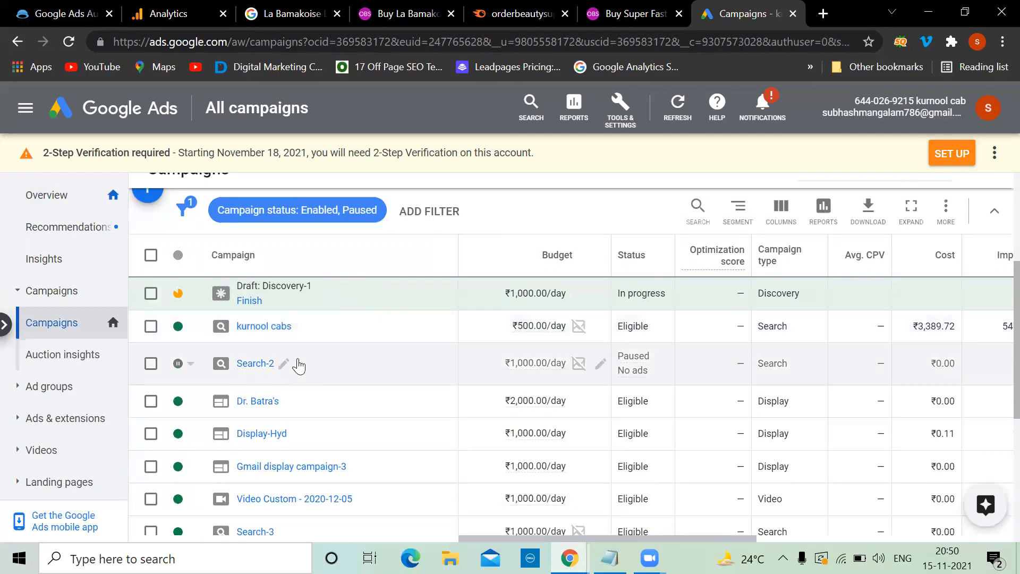
{"action": "scroll", "coordinate": [296, 365], "scroll_direction": "up", "scroll_amount": 3}
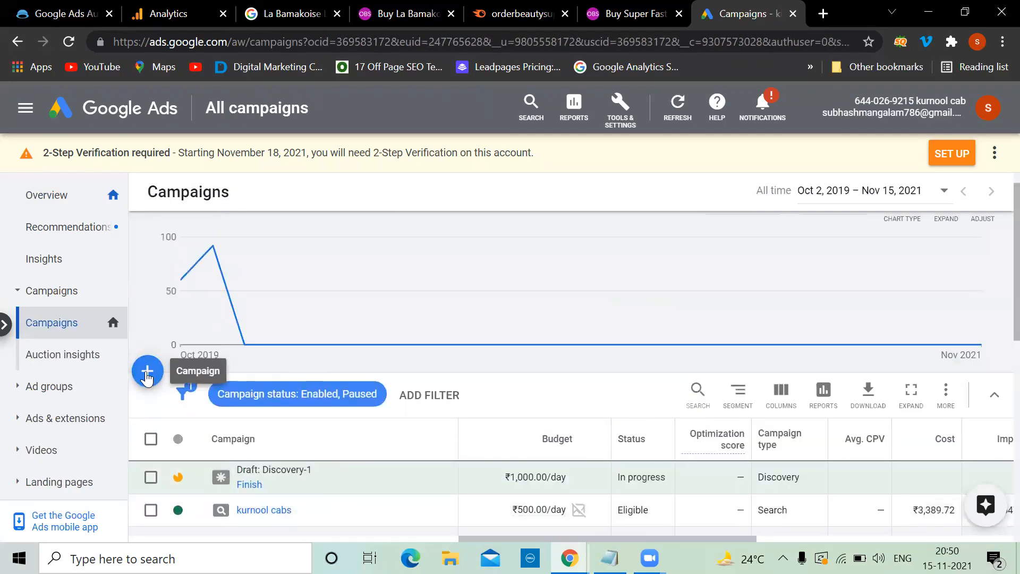
{"action": "scroll", "coordinate": [461, 266], "scroll_direction": "down", "scroll_amount": 1}
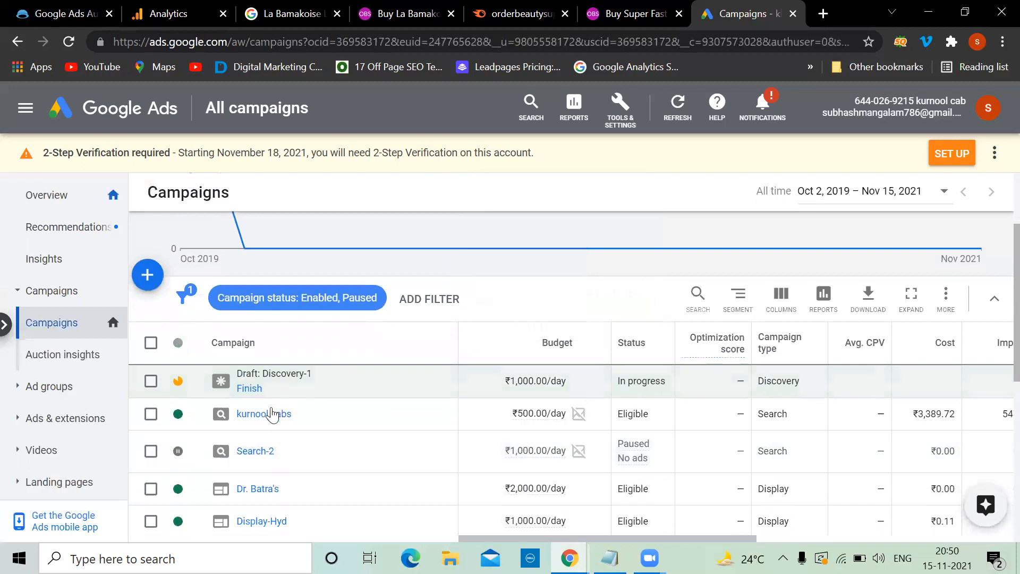
Step: Open kurnool cabs' ad groups, review the kurnool ad group's 152 clicks, and open its keywords
{"action": "left_click", "coordinate": [269, 415]}
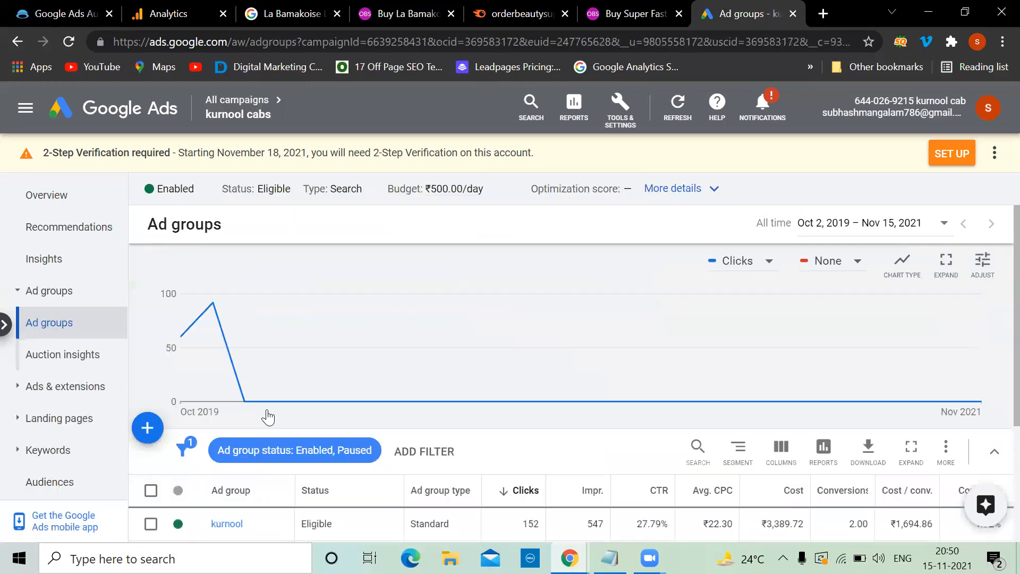
{"action": "scroll", "coordinate": [269, 415], "scroll_direction": "down", "scroll_amount": 2}
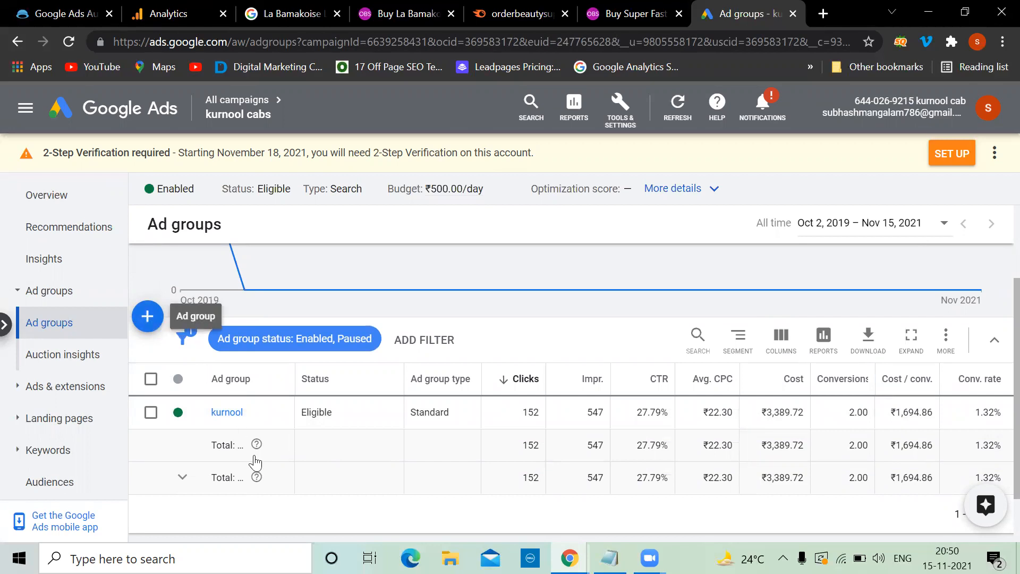
{"action": "scroll", "coordinate": [255, 462], "scroll_direction": "down", "scroll_amount": 1}
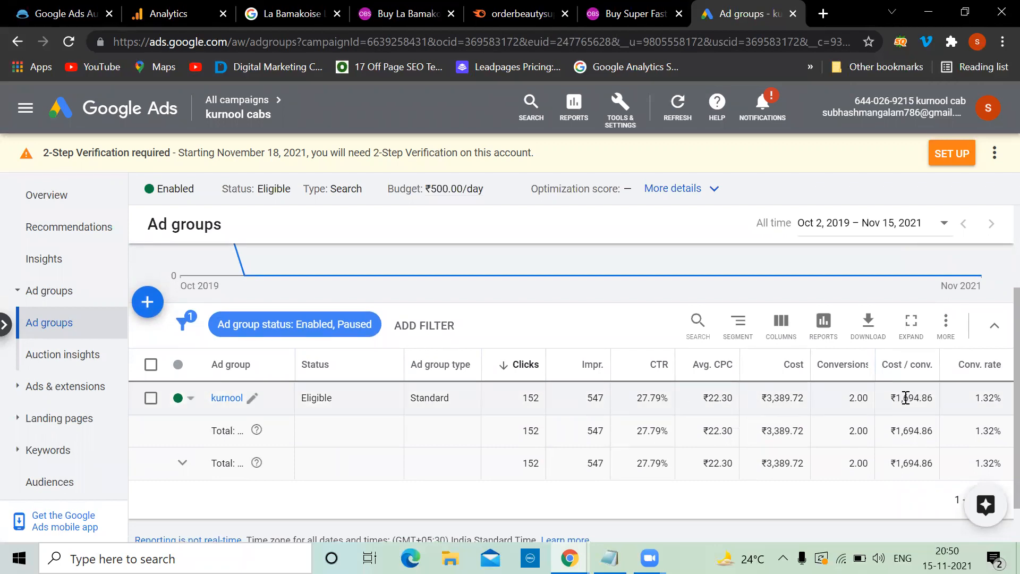
{"action": "left_click", "coordinate": [221, 399]}
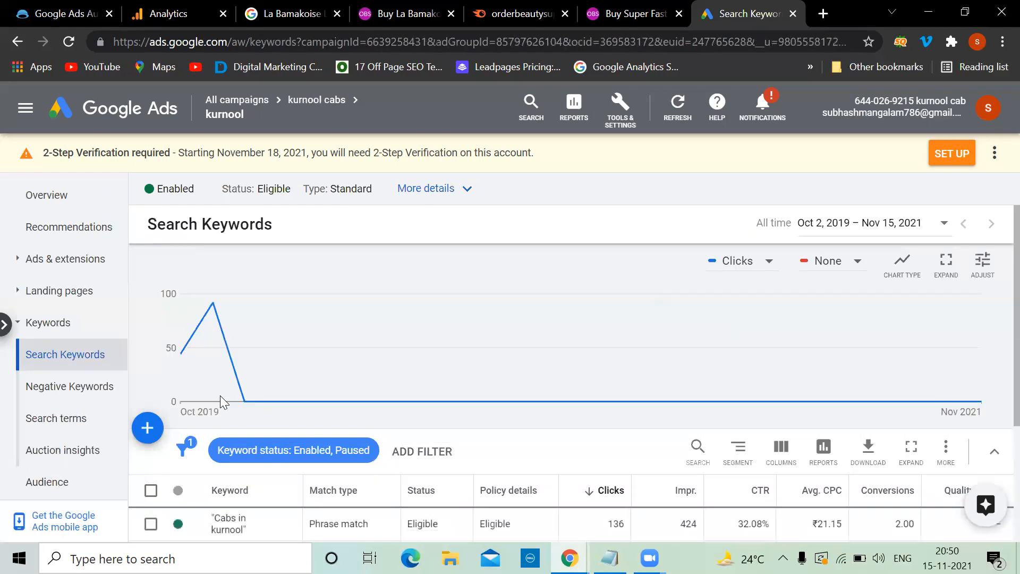
Step: Check the 'Cabs in kurnool' keyword's status, match type and Quality Score, keeping it enabled as Phrase match
{"action": "scroll", "coordinate": [220, 396], "scroll_direction": "down", "scroll_amount": 2}
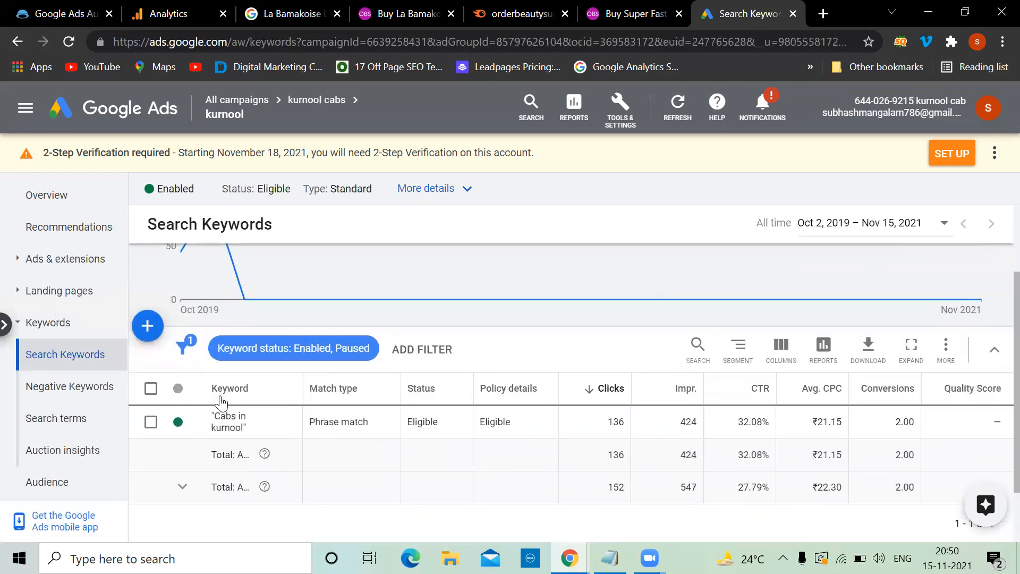
{"action": "left_click", "coordinate": [192, 424]}
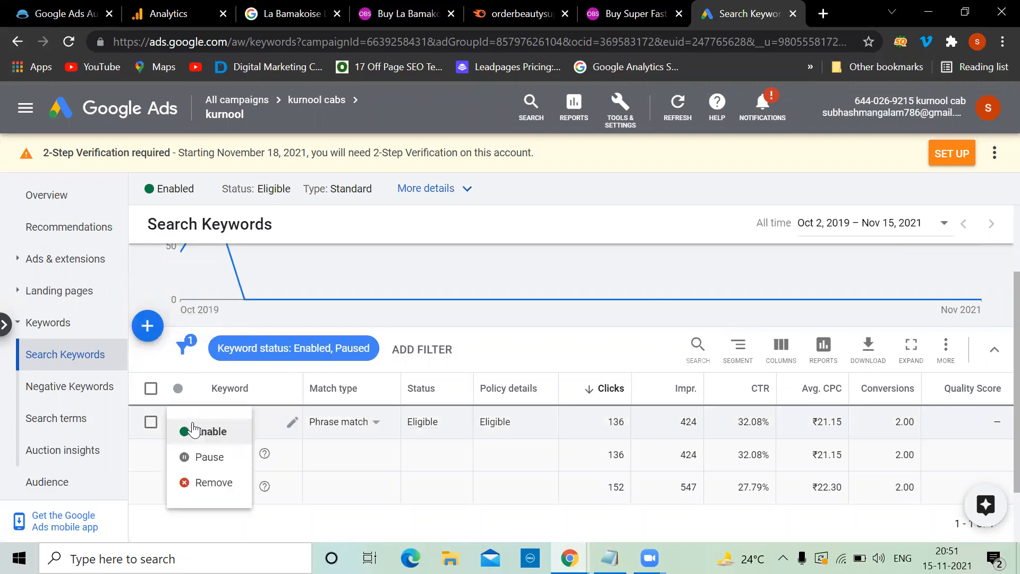
{"action": "left_click", "coordinate": [215, 484]}
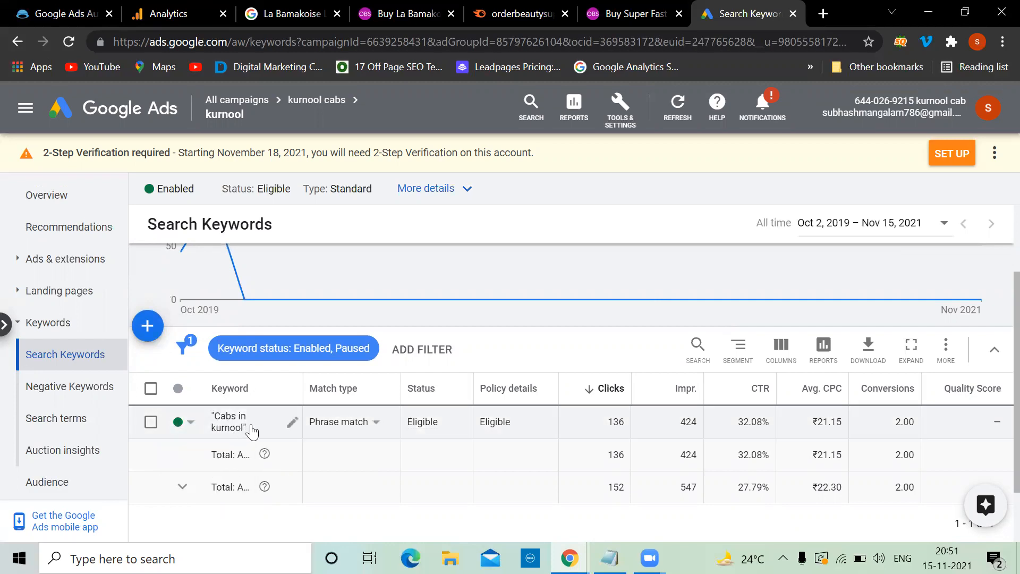
{"action": "left_click", "coordinate": [294, 424]}
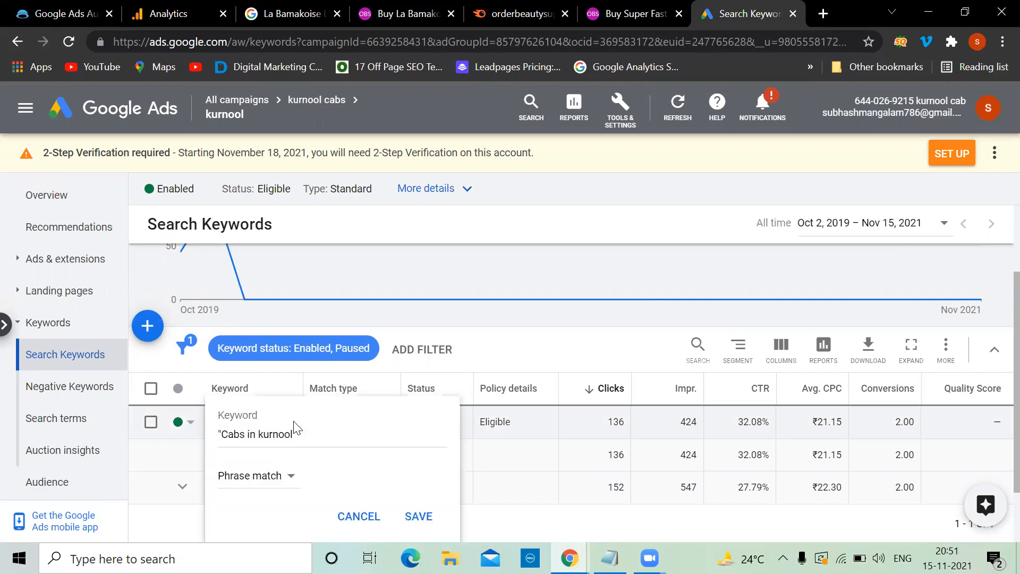
{"action": "left_click", "coordinate": [290, 470]}
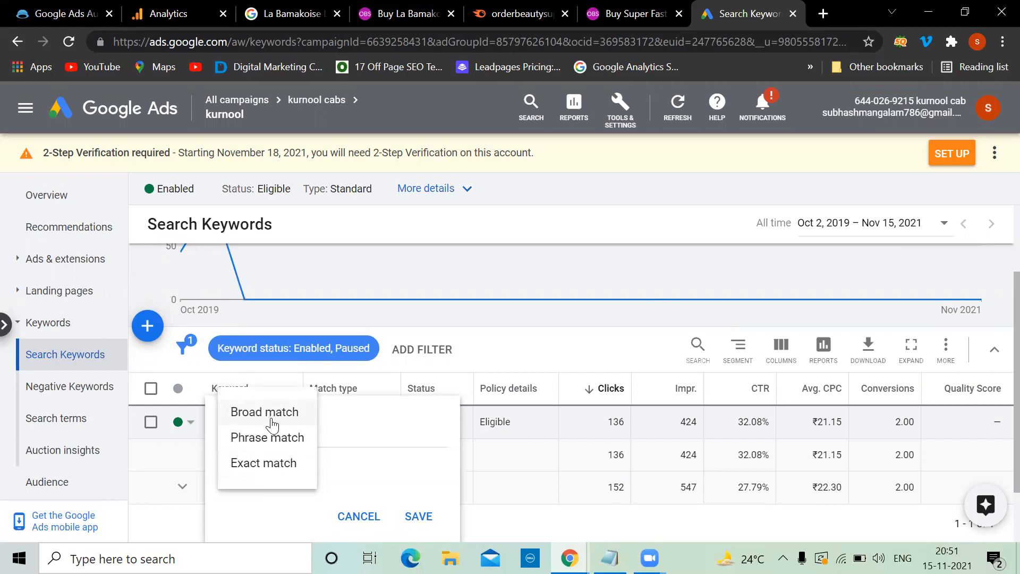
{"action": "left_click", "coordinate": [271, 446]}
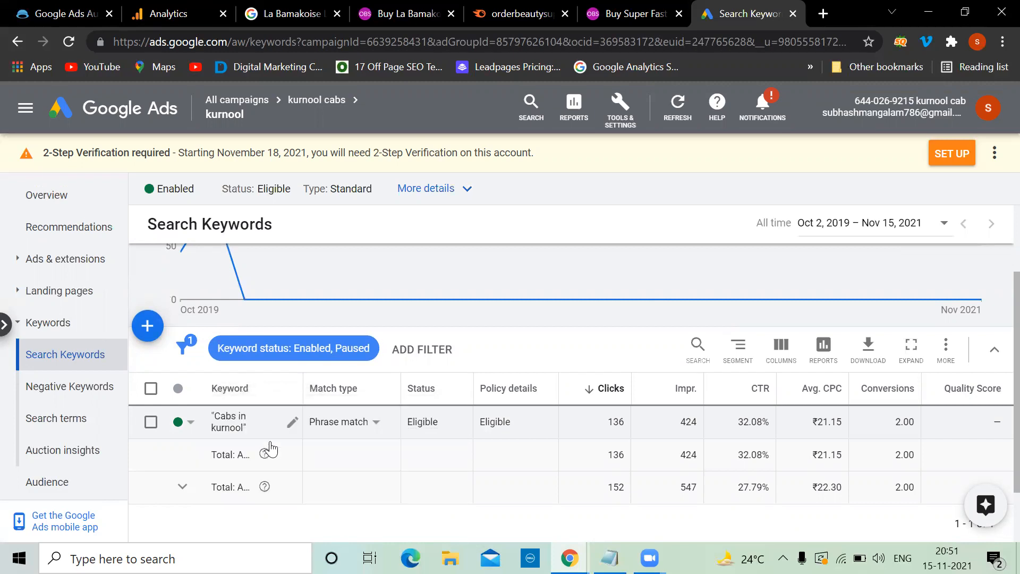
{"action": "scroll", "coordinate": [271, 449], "scroll_direction": "down", "scroll_amount": 2}
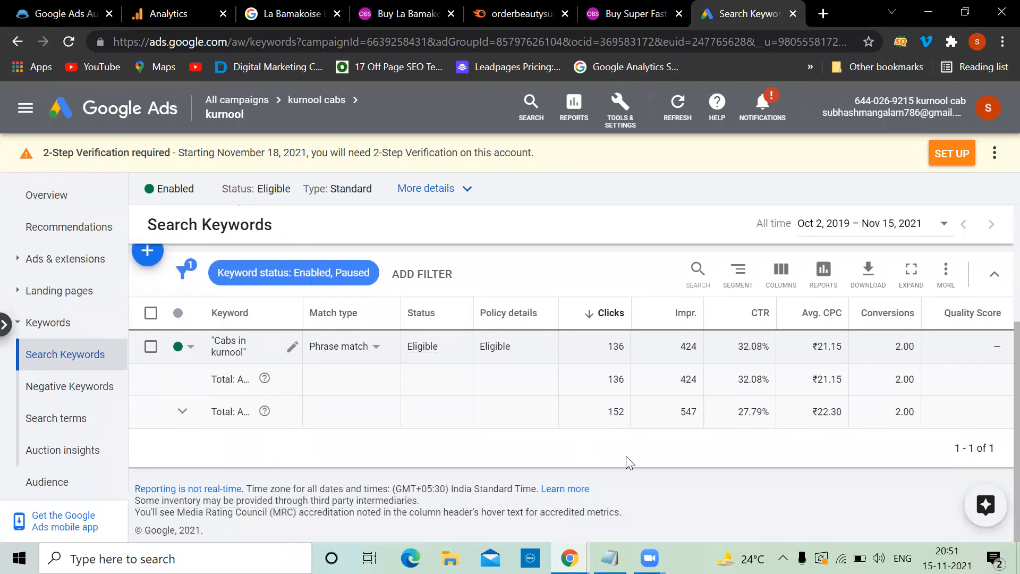
{"action": "scroll", "coordinate": [626, 456], "scroll_direction": "up", "scroll_amount": 1}
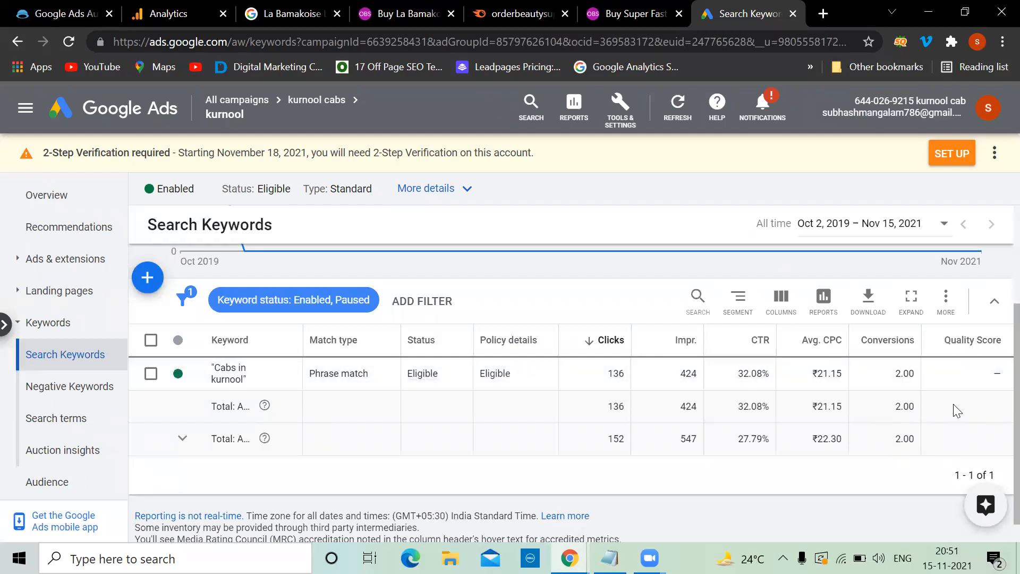
{"action": "scroll", "coordinate": [582, 411], "scroll_direction": "up", "scroll_amount": 1}
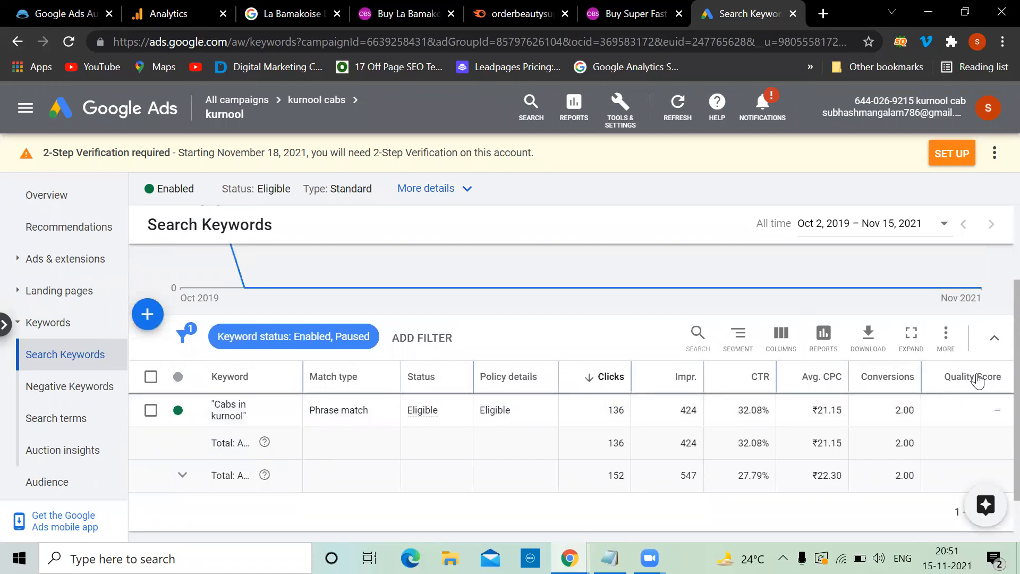
{"action": "mouse_move", "coordinate": [979, 379]}
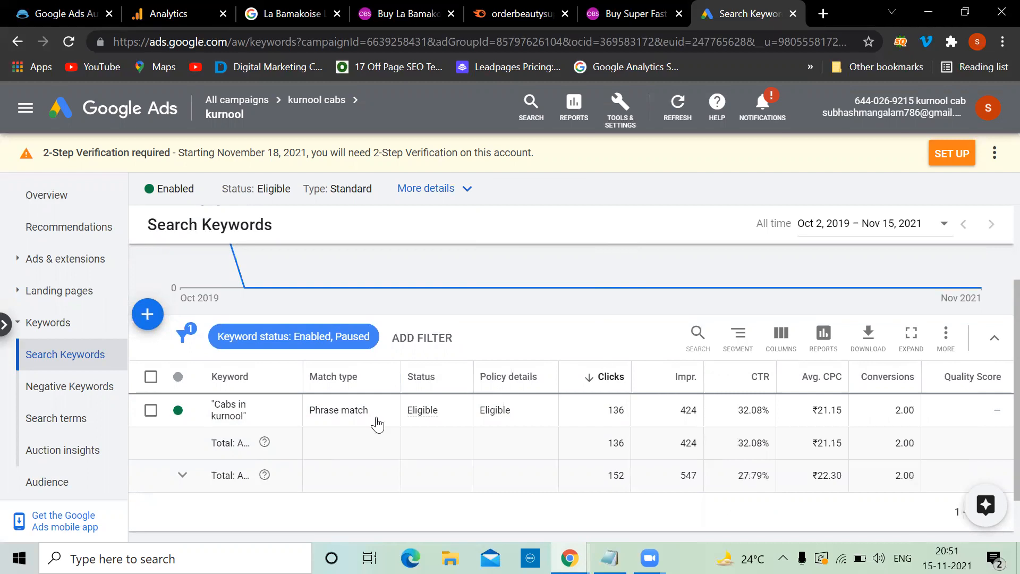
Step: Through Modify columns, drop Quality Score and Conversions, keeping Clicks, Impr., CTR and Avg. CPC
{"action": "left_click", "coordinate": [779, 339]}
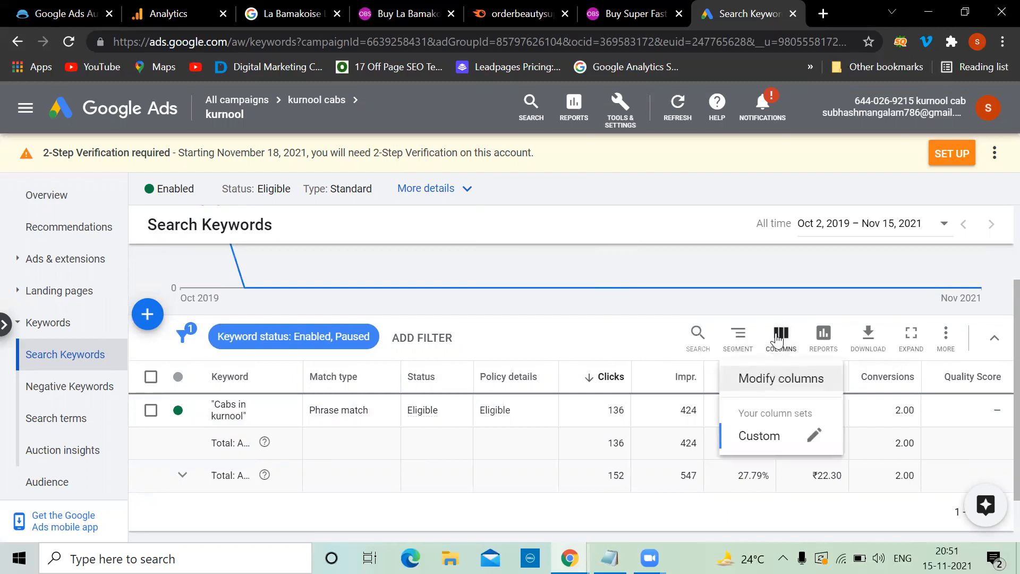
{"action": "left_click", "coordinate": [773, 380]}
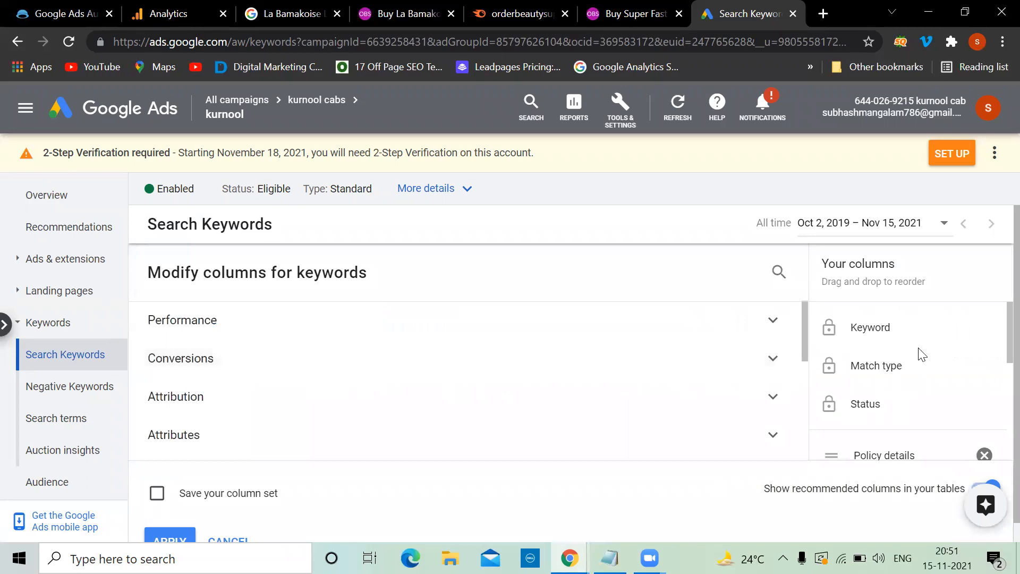
{"action": "scroll", "coordinate": [922, 357], "scroll_direction": "down", "scroll_amount": 2}
{"action": "scroll", "coordinate": [922, 357], "scroll_direction": "down", "scroll_amount": 5}
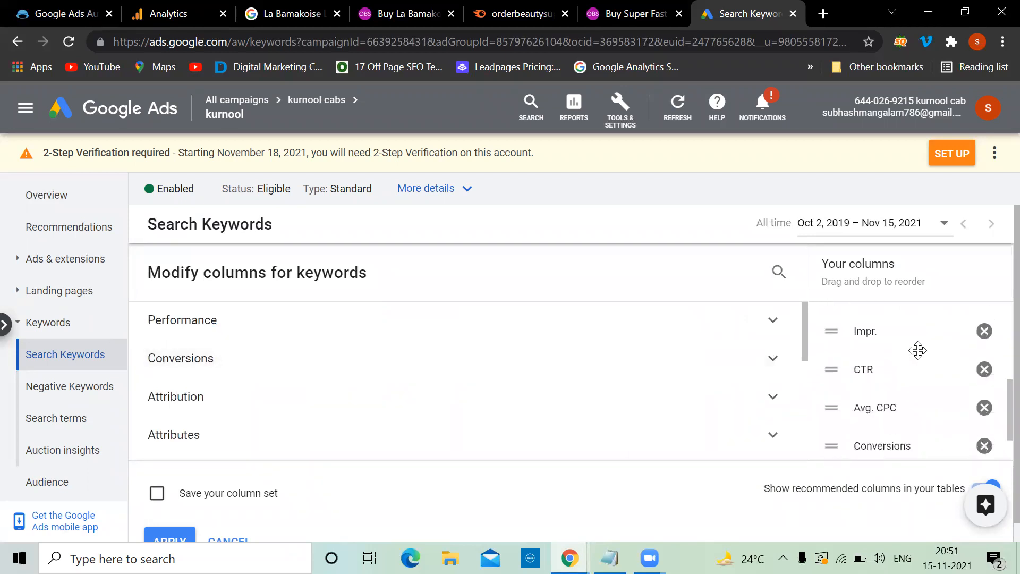
{"action": "left_click", "coordinate": [986, 416]}
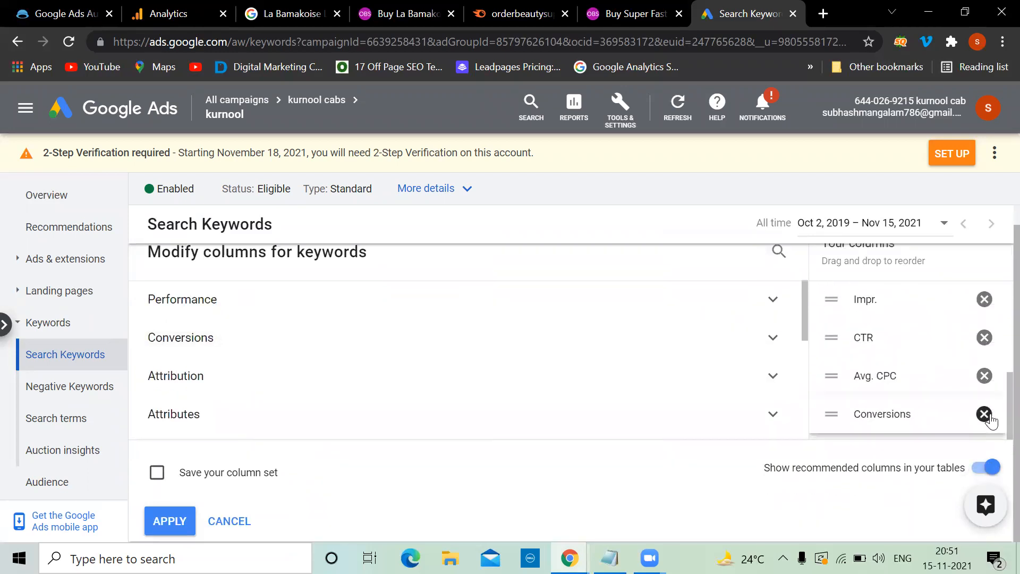
{"action": "left_click", "coordinate": [987, 416]}
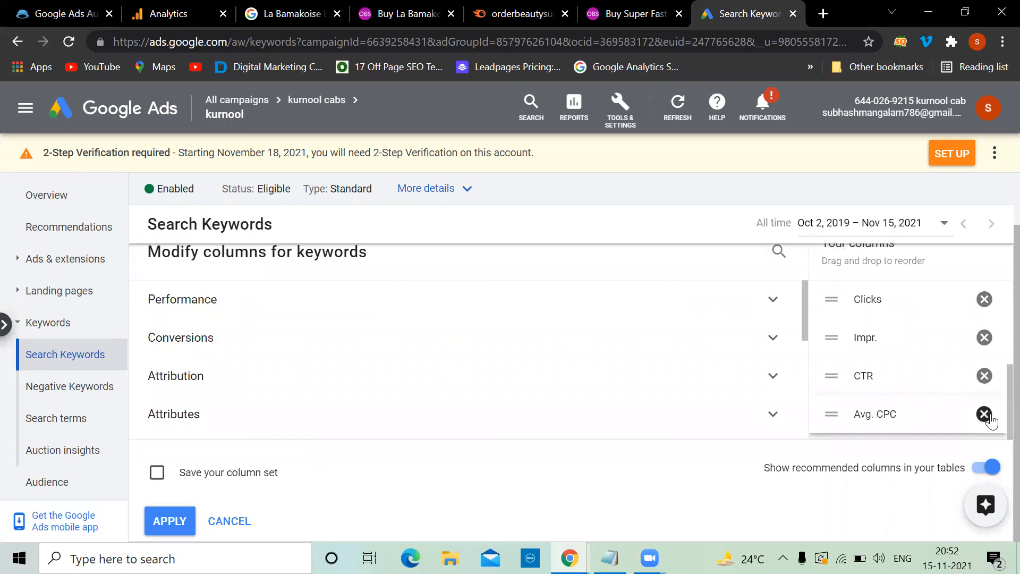
{"action": "left_click", "coordinate": [170, 520]}
{"action": "scroll", "coordinate": [174, 525], "scroll_direction": "down", "scroll_amount": 3}
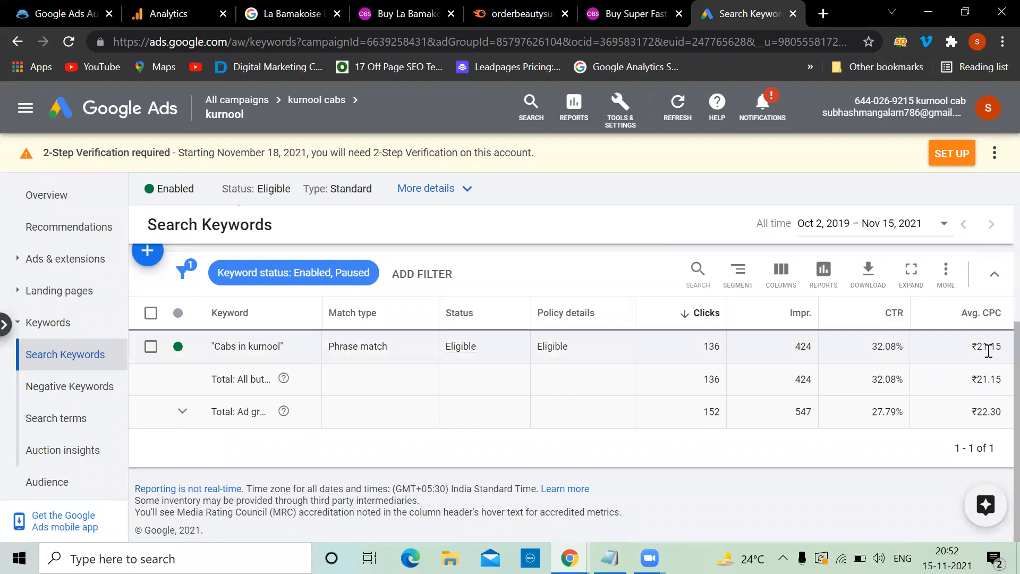
{"action": "scroll", "coordinate": [983, 354], "scroll_direction": "up", "scroll_amount": 1}
{"action": "scroll", "coordinate": [978, 357], "scroll_direction": "up", "scroll_amount": 1}
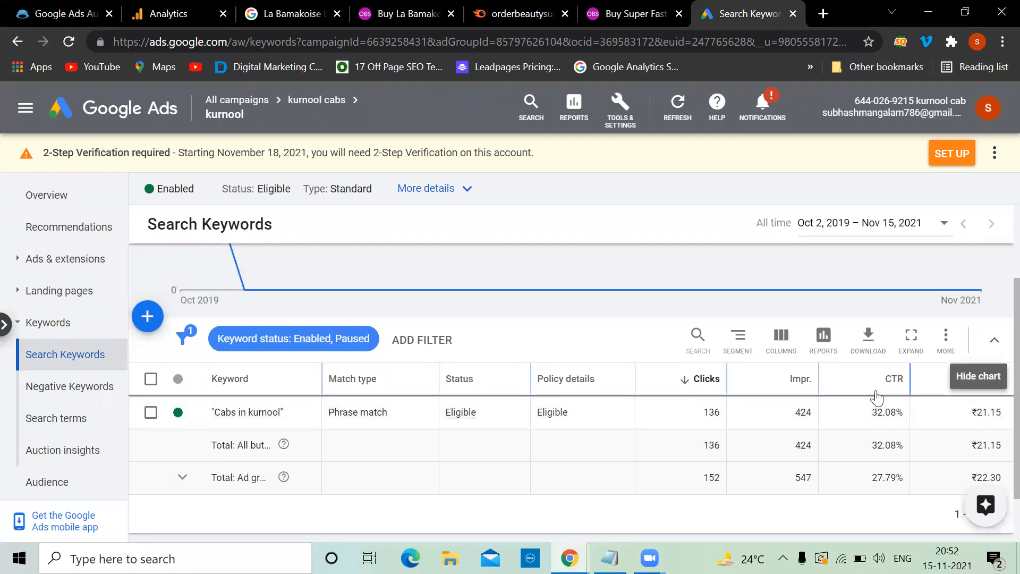
Step: In the keywords column editor, tick Quality Score under the Quality score group
{"action": "left_click", "coordinate": [780, 372]}
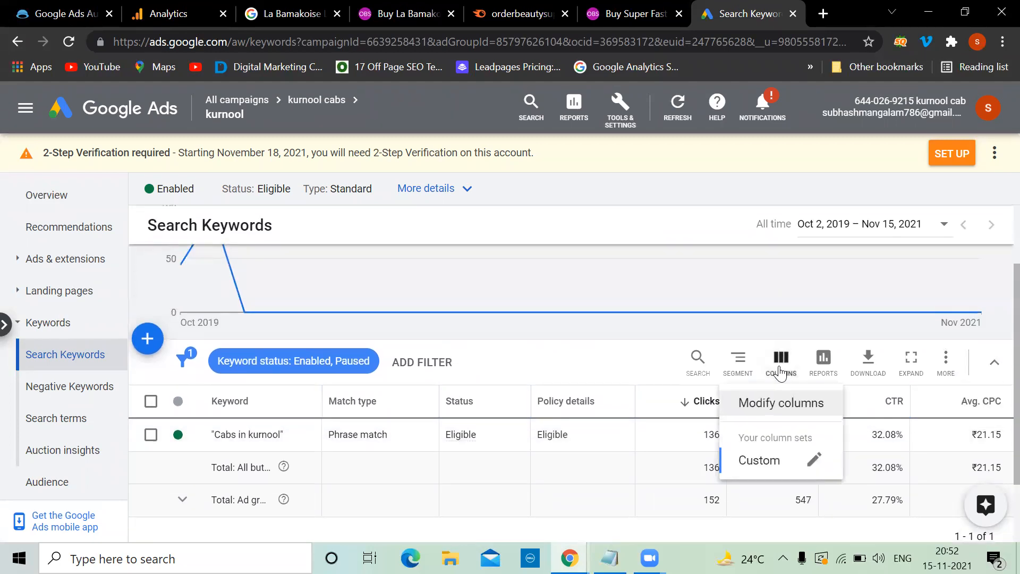
{"action": "left_click", "coordinate": [773, 403]}
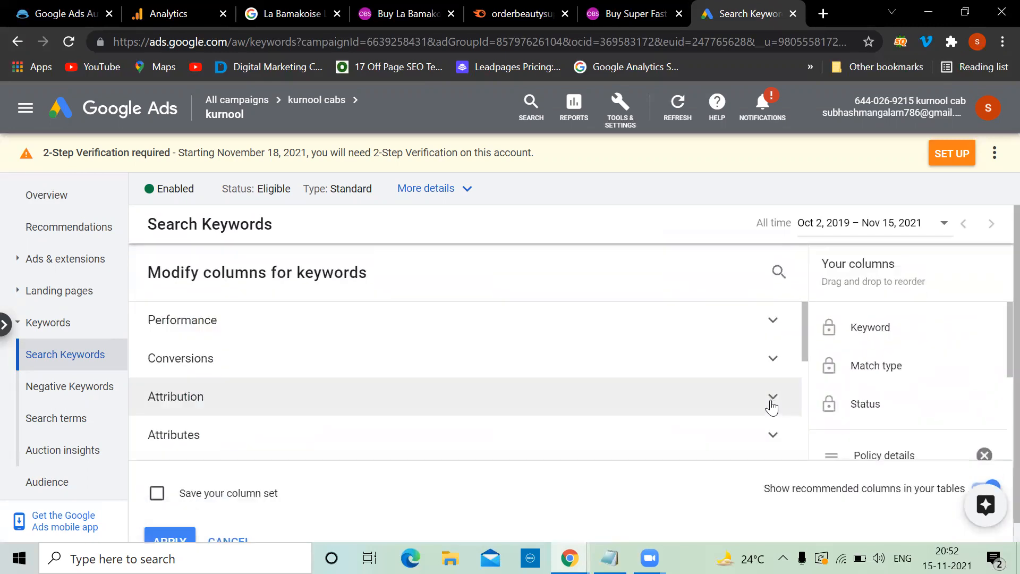
{"action": "scroll", "coordinate": [354, 388], "scroll_direction": "down", "scroll_amount": 3}
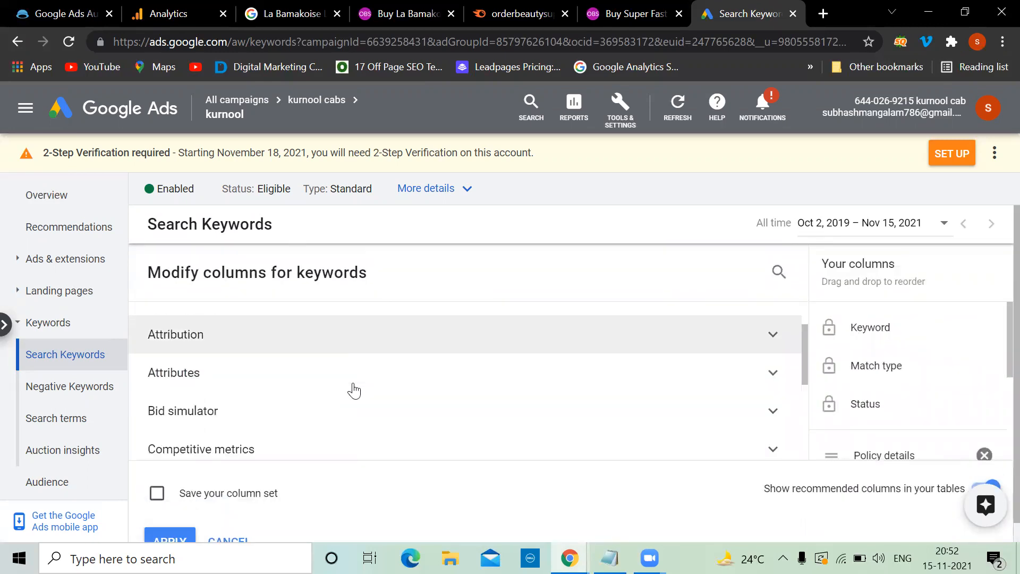
{"action": "scroll", "coordinate": [354, 389], "scroll_direction": "down", "scroll_amount": 2}
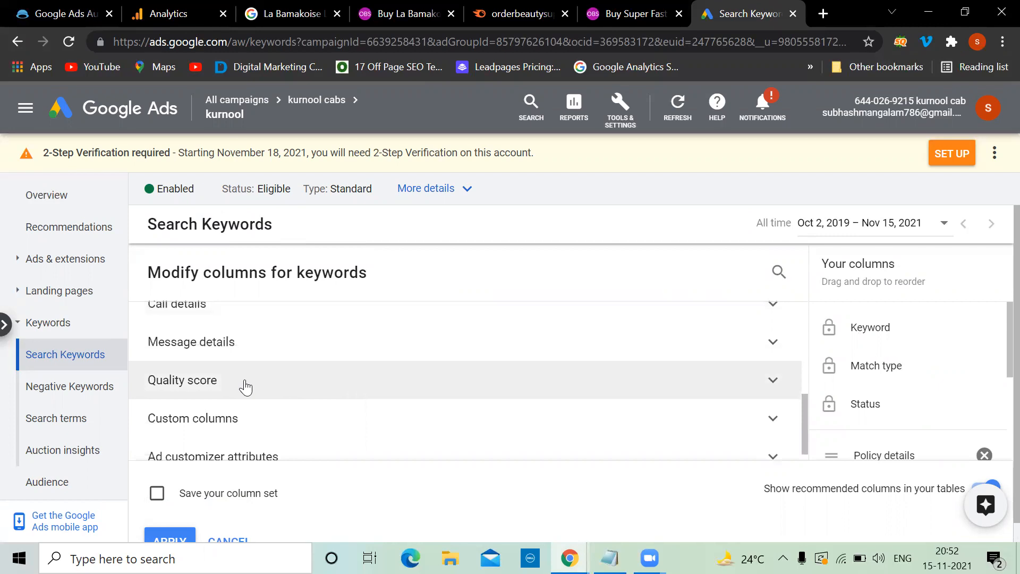
{"action": "left_click", "coordinate": [245, 387]}
{"action": "left_click", "coordinate": [158, 427]}
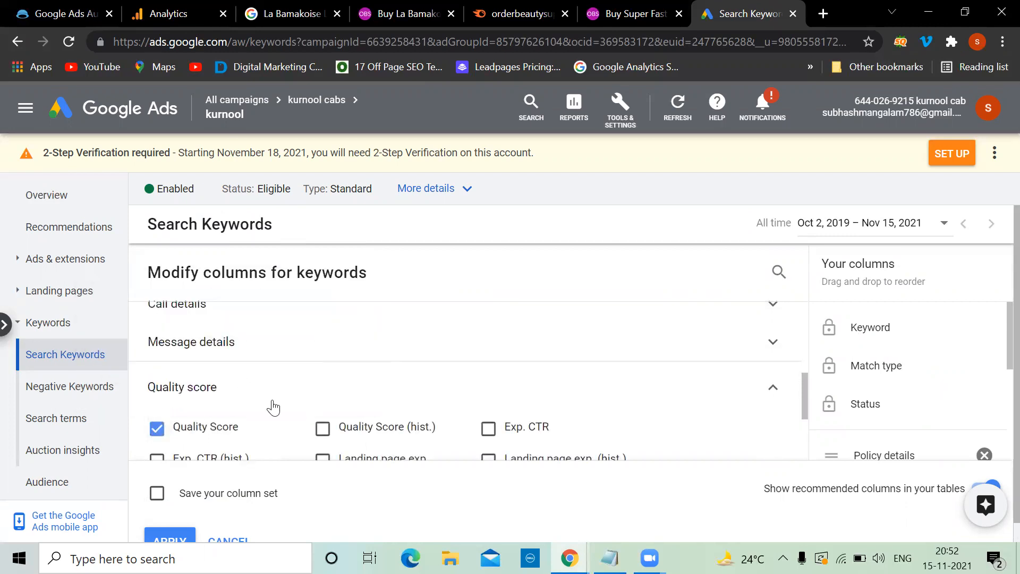
Step: Tick Conversions, leaving Conv. value unticked, and apply the column changes
{"action": "scroll", "coordinate": [297, 407], "scroll_direction": "down", "scroll_amount": 1}
{"action": "scroll", "coordinate": [312, 406], "scroll_direction": "down", "scroll_amount": 2}
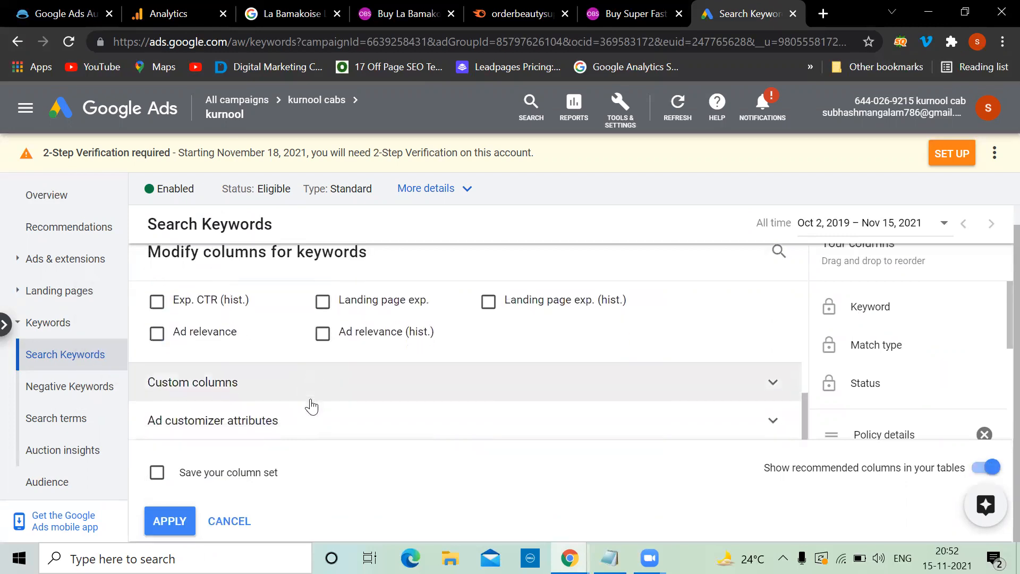
{"action": "scroll", "coordinate": [312, 407], "scroll_direction": "up", "scroll_amount": 5}
{"action": "scroll", "coordinate": [312, 407], "scroll_direction": "up", "scroll_amount": 3}
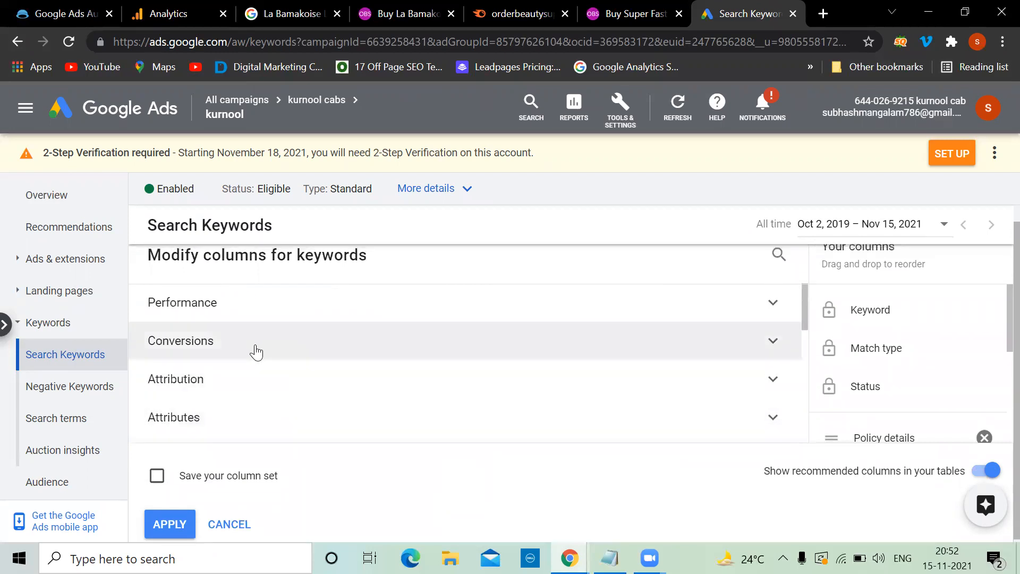
{"action": "left_click", "coordinate": [255, 350]}
{"action": "left_click", "coordinate": [157, 389]}
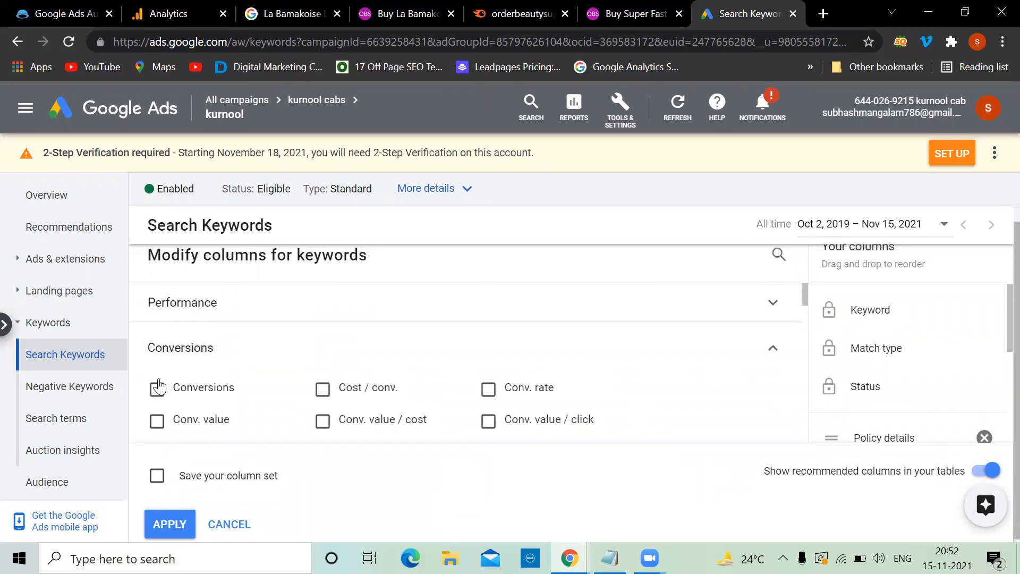
{"action": "left_click", "coordinate": [157, 420]}
{"action": "left_click", "coordinate": [157, 424]}
{"action": "scroll", "coordinate": [273, 412], "scroll_direction": "down", "scroll_amount": 2}
{"action": "left_click", "coordinate": [179, 523]}
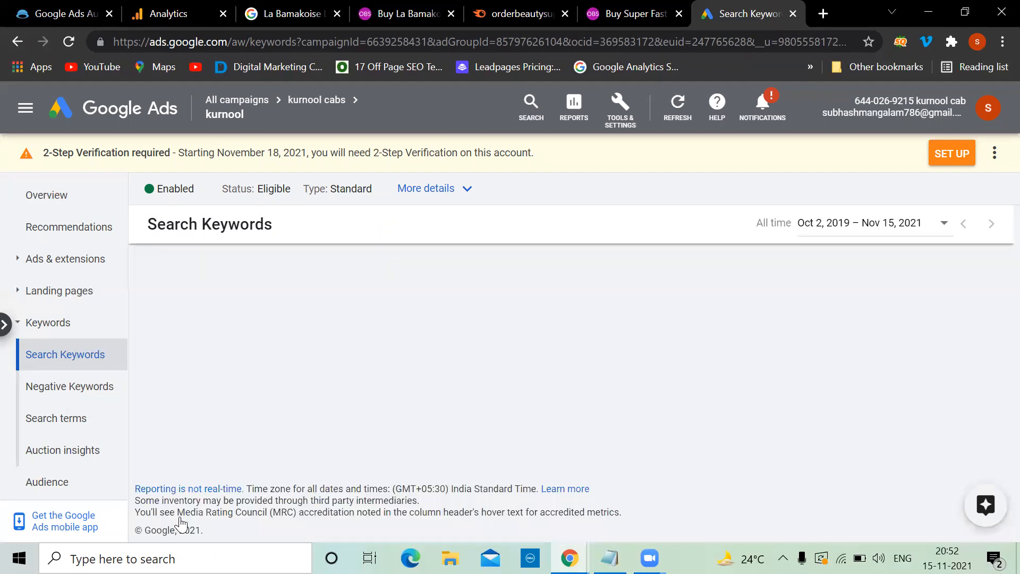
{"action": "scroll", "coordinate": [421, 506], "scroll_direction": "down", "scroll_amount": 3}
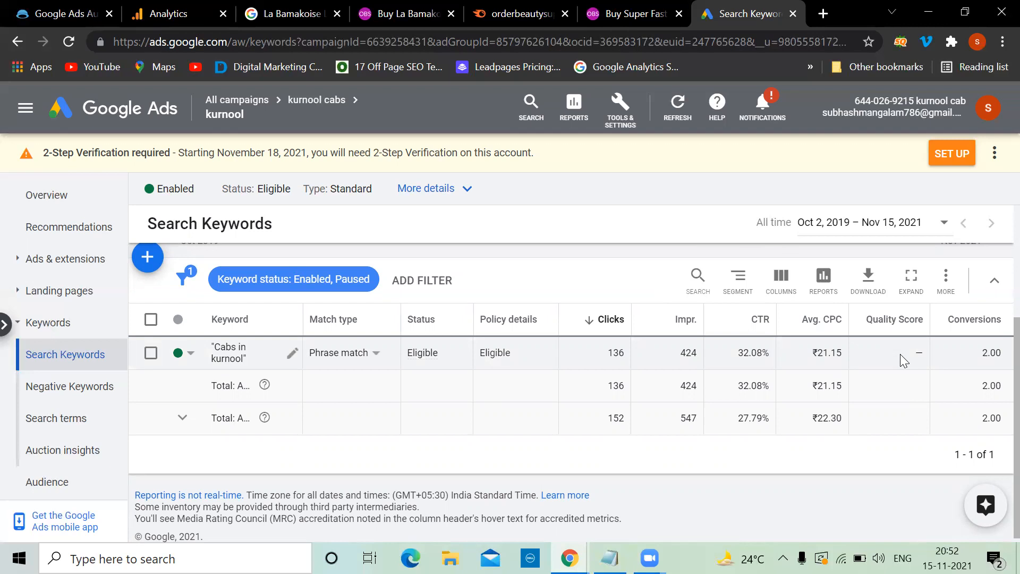
{"action": "scroll", "coordinate": [522, 425], "scroll_direction": "up", "scroll_amount": 2}
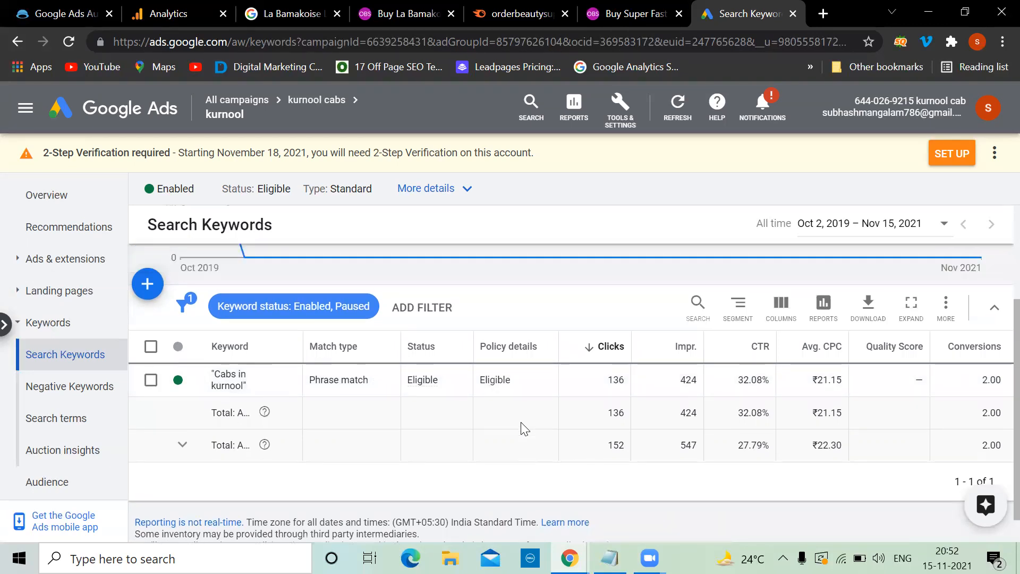
{"action": "scroll", "coordinate": [525, 428], "scroll_direction": "up", "scroll_amount": 1}
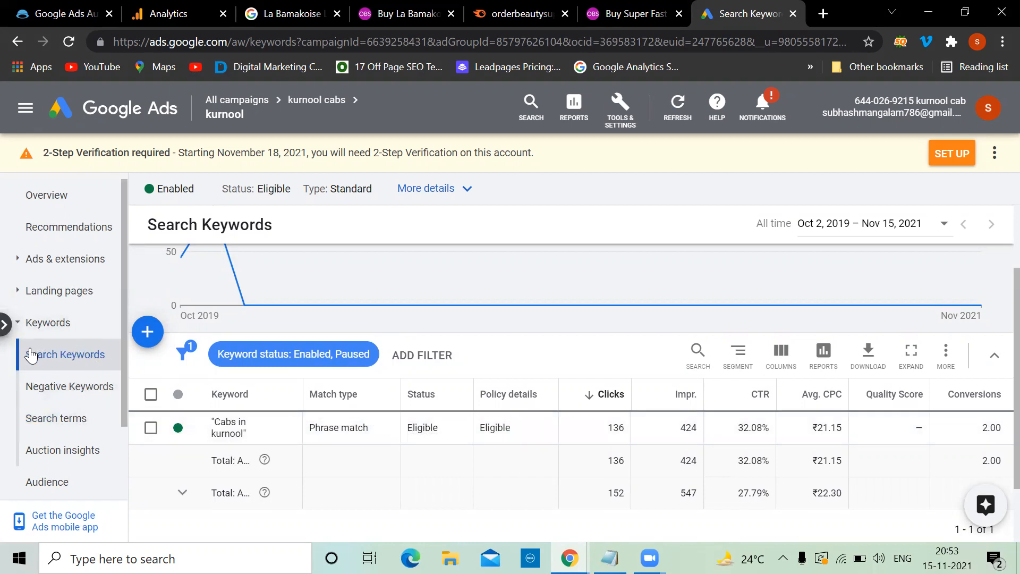
Step: Review the Search terms report rows, ticking then unticking 'ola cabs in kurnool'
{"action": "left_click", "coordinate": [71, 424]}
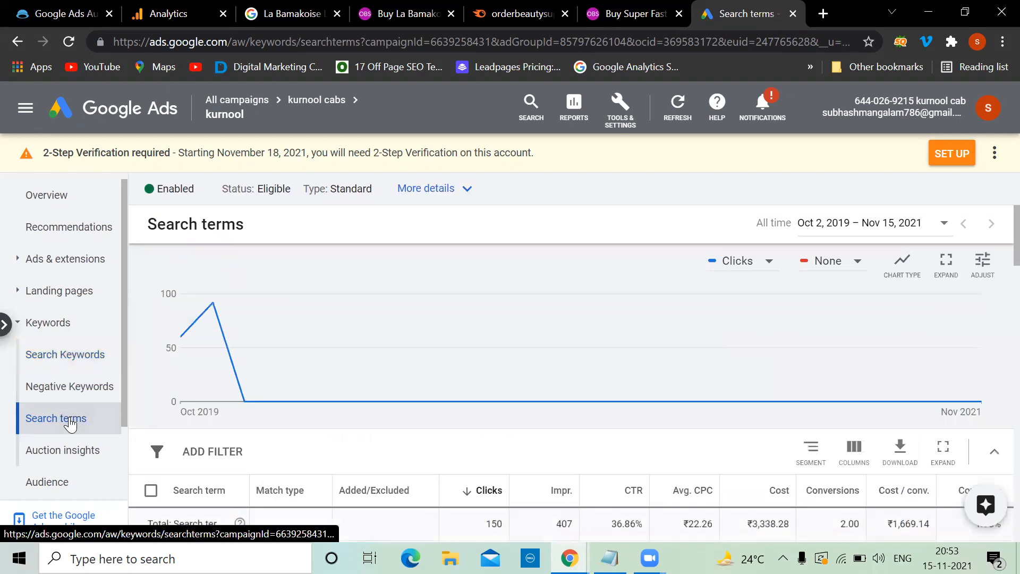
{"action": "scroll", "coordinate": [342, 376], "scroll_direction": "down", "scroll_amount": 3}
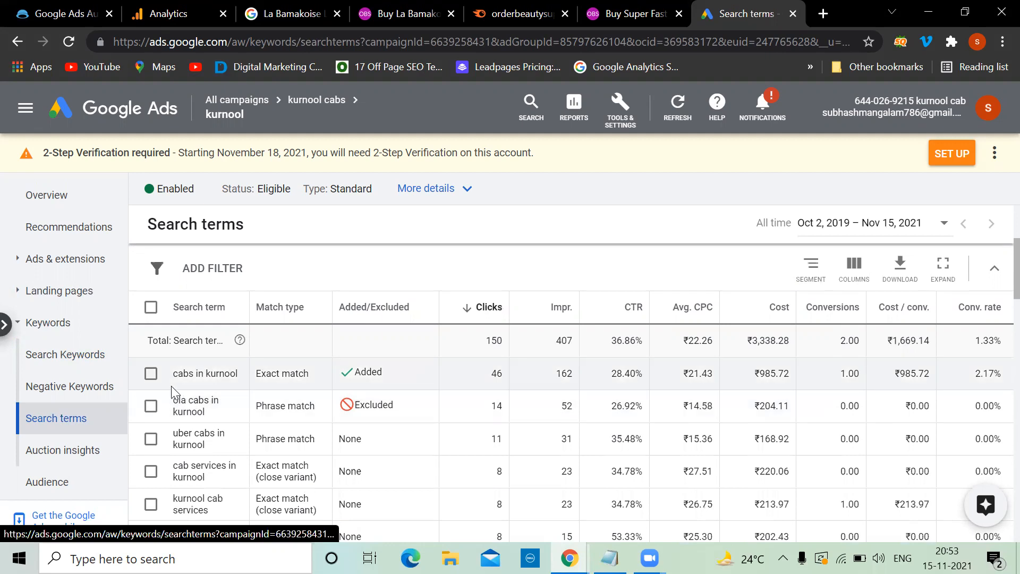
{"action": "left_click", "coordinate": [110, 362]}
{"action": "scroll", "coordinate": [223, 425], "scroll_direction": "down", "scroll_amount": 2}
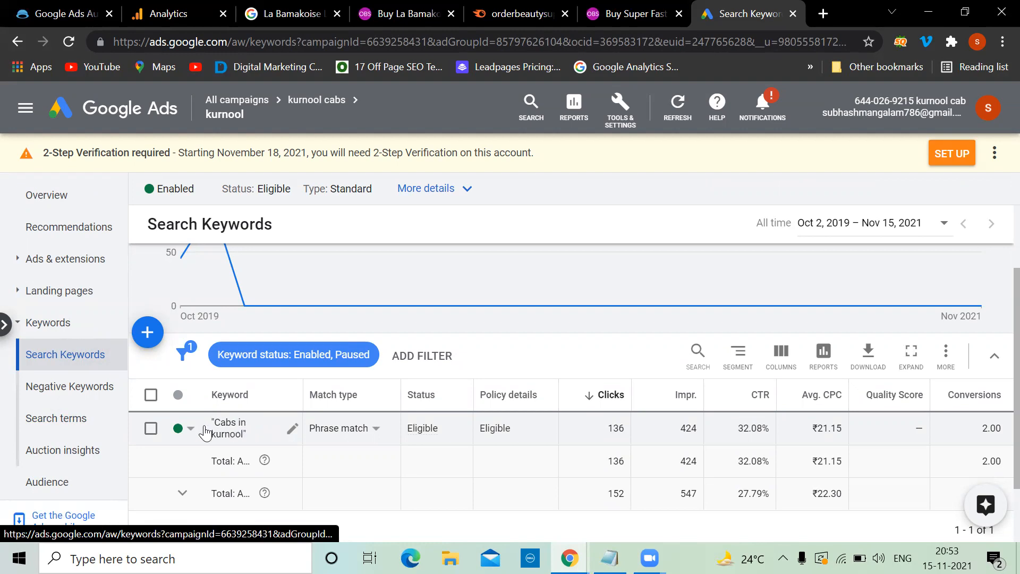
{"action": "left_click", "coordinate": [56, 419]}
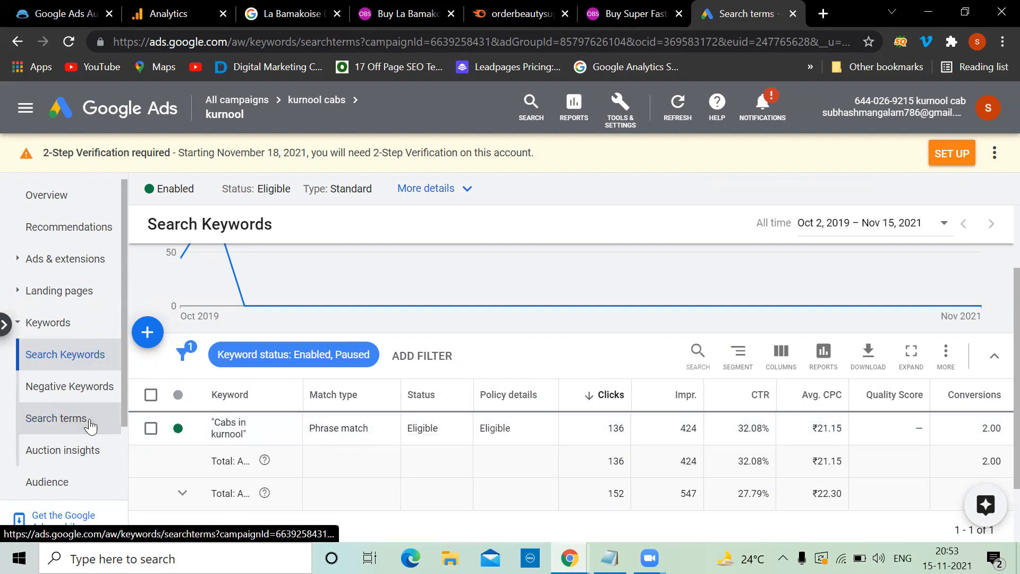
{"action": "scroll", "coordinate": [248, 395], "scroll_direction": "down", "scroll_amount": 3}
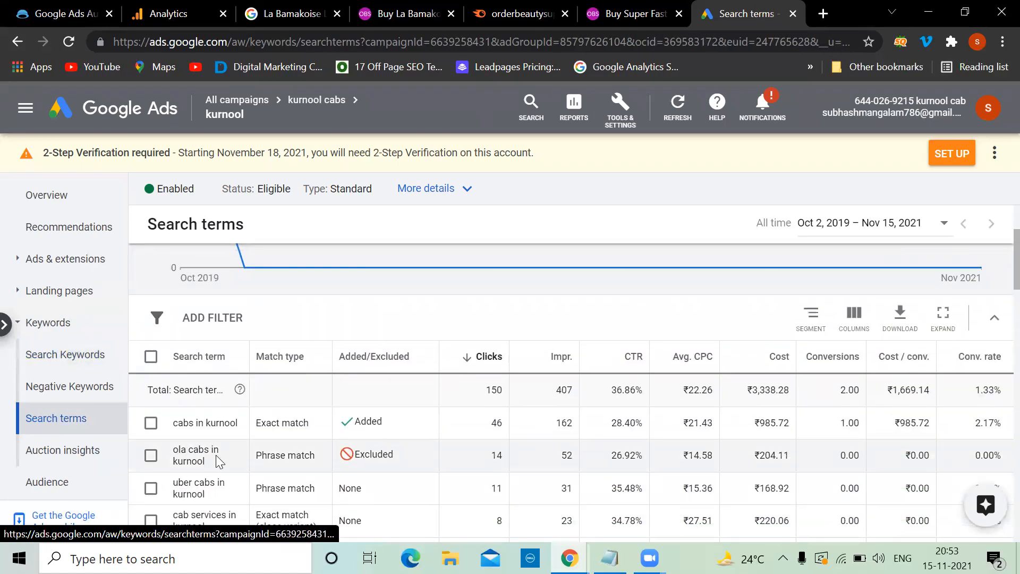
{"action": "scroll", "coordinate": [218, 461], "scroll_direction": "down", "scroll_amount": 1}
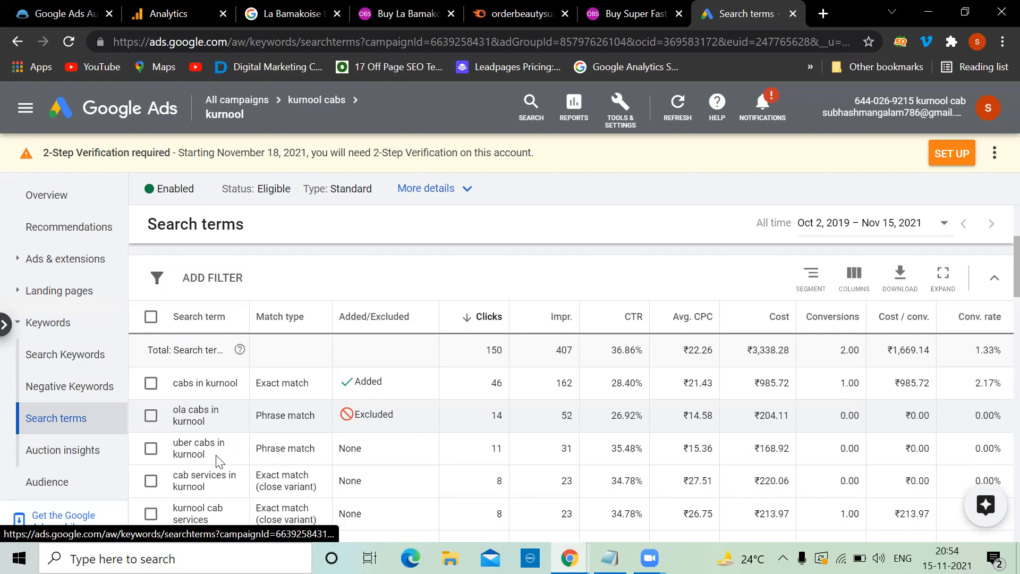
{"action": "left_click", "coordinate": [149, 421]}
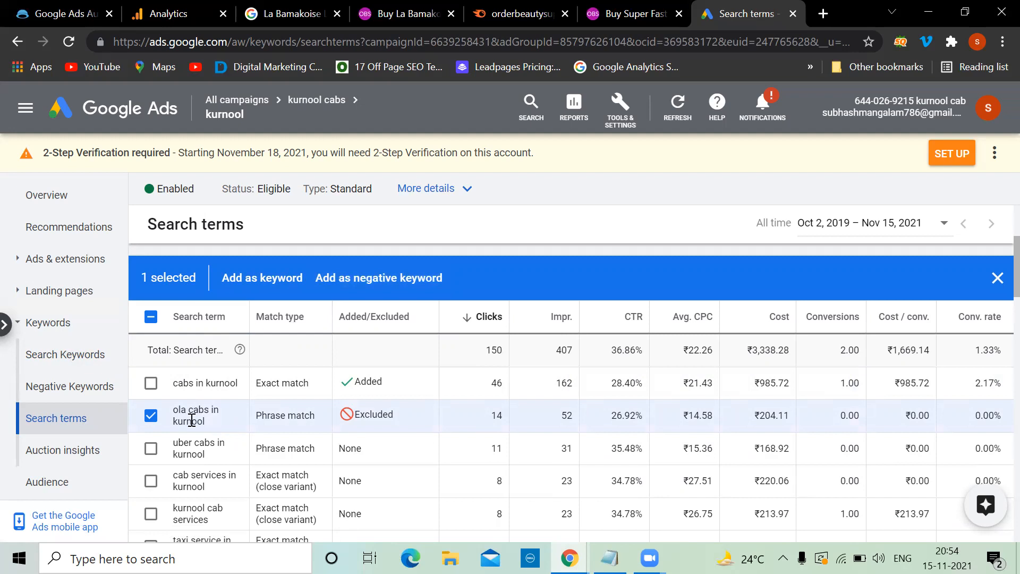
{"action": "left_click", "coordinate": [152, 417]}
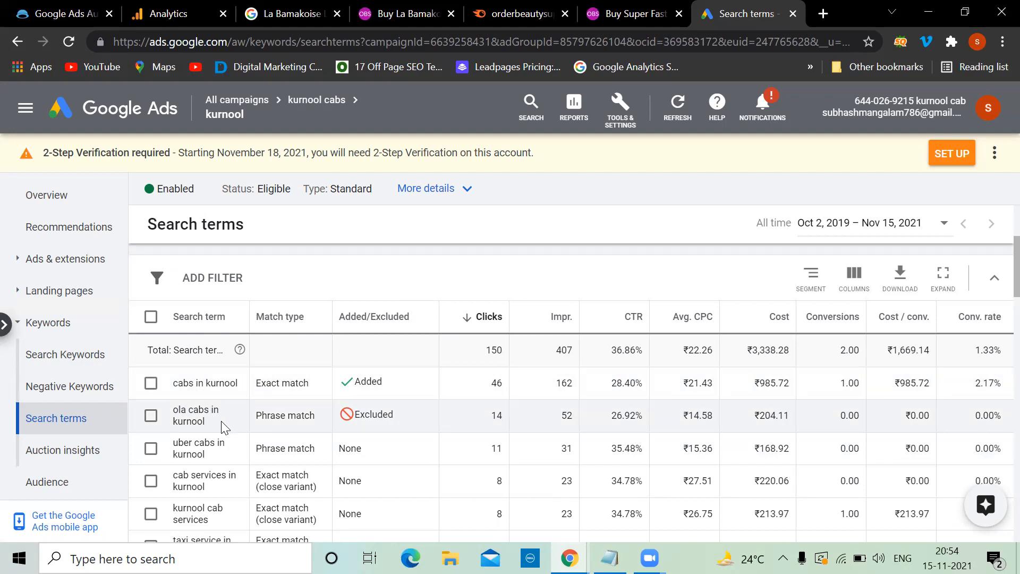
Step: Open Negative Keywords, start a new 'ola' entry, then cancel without adding it
{"action": "left_click", "coordinate": [83, 393]}
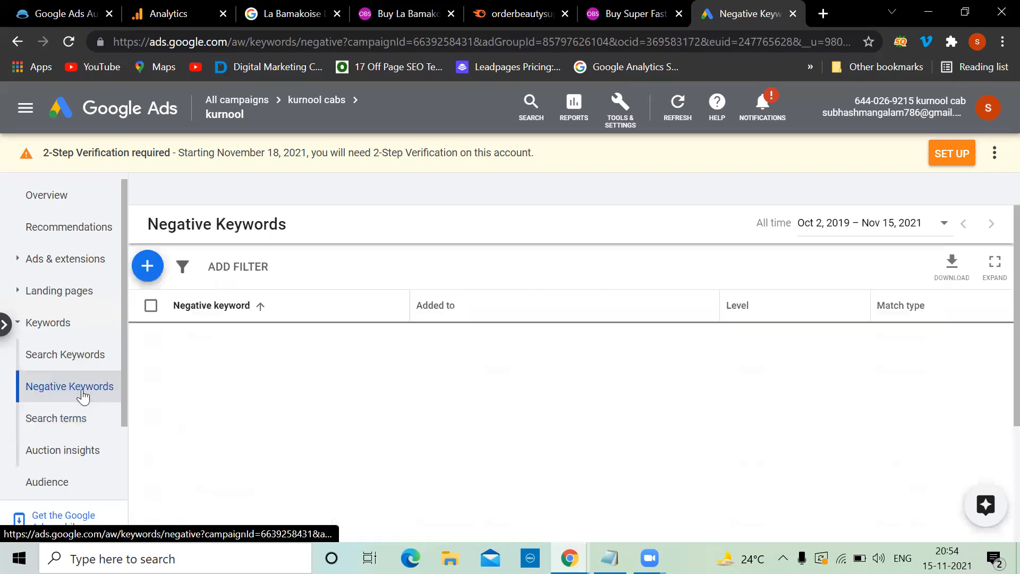
{"action": "left_click", "coordinate": [149, 266]}
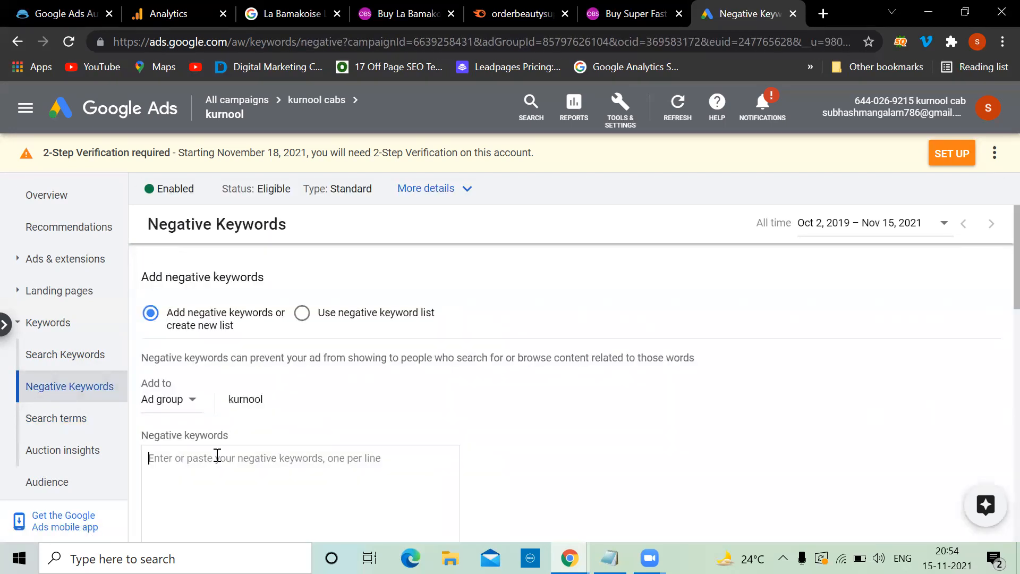
{"action": "type", "text": "ola"}
{"action": "scroll", "coordinate": [217, 455], "scroll_direction": "down", "scroll_amount": 4}
{"action": "scroll", "coordinate": [218, 455], "scroll_direction": "down", "scroll_amount": 5}
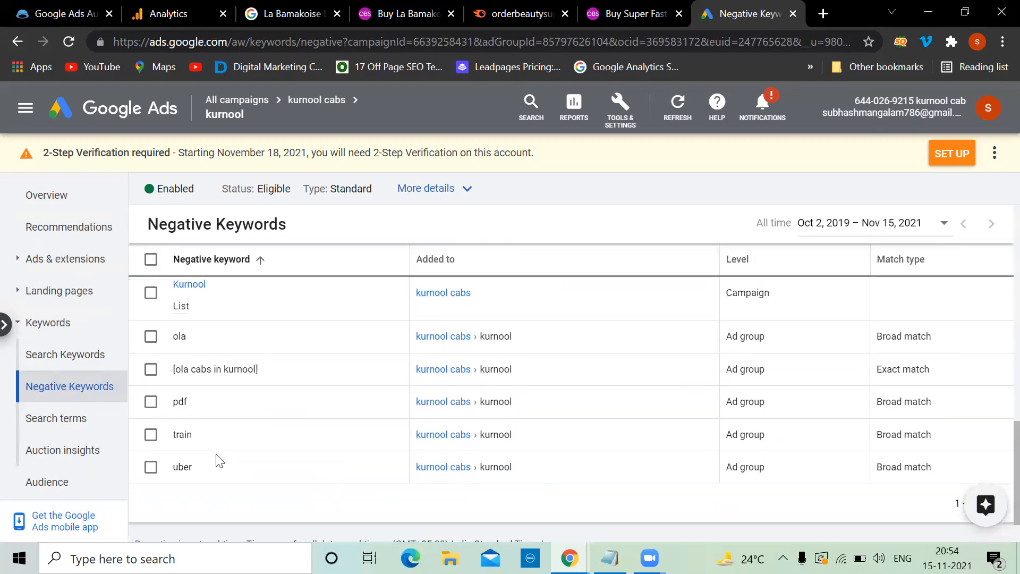
{"action": "scroll", "coordinate": [219, 461], "scroll_direction": "up", "scroll_amount": 3}
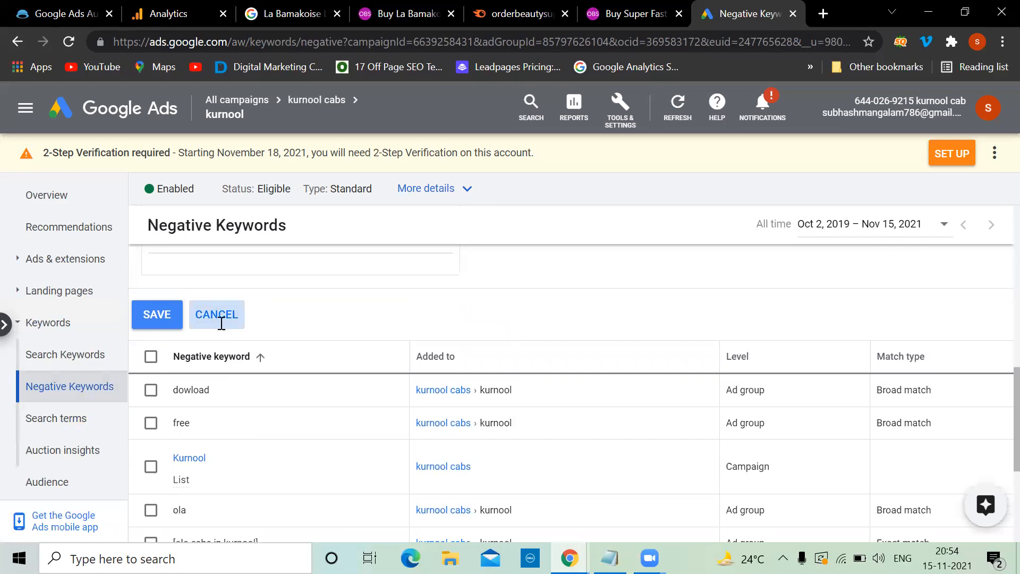
{"action": "left_click", "coordinate": [221, 323]}
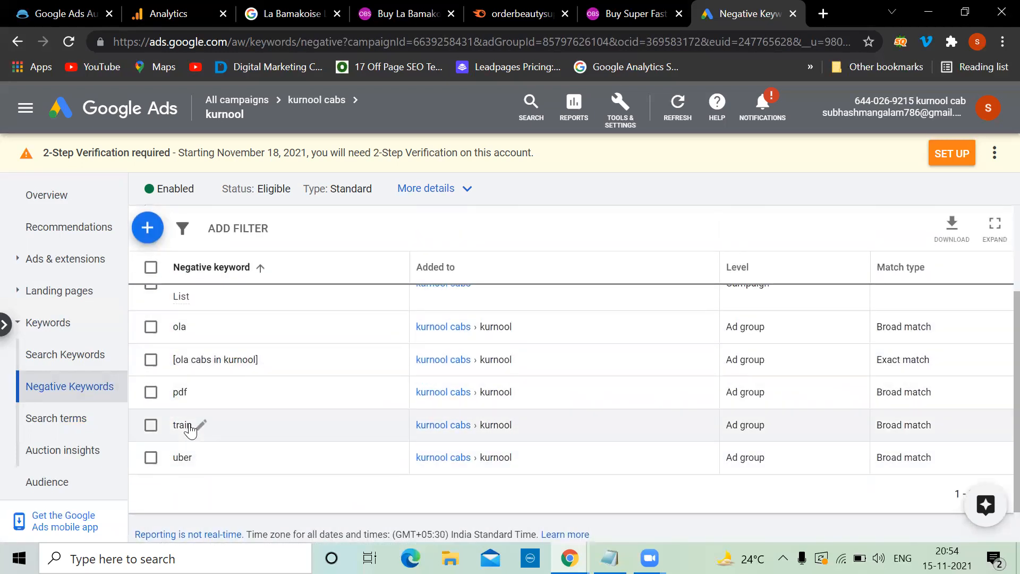
{"action": "scroll", "coordinate": [203, 357], "scroll_direction": "up", "scroll_amount": 2}
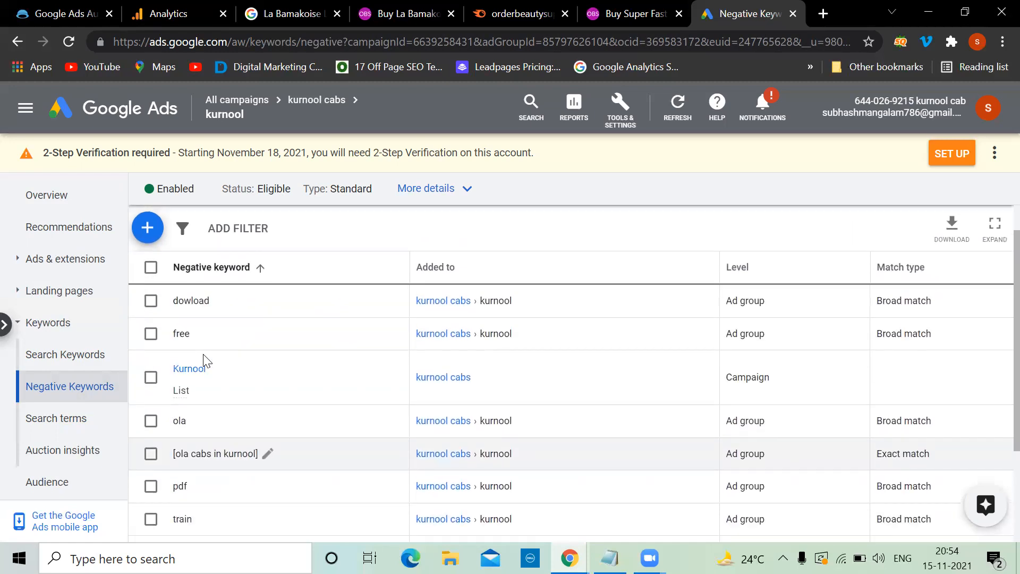
{"action": "scroll", "coordinate": [206, 361], "scroll_direction": "up", "scroll_amount": 1}
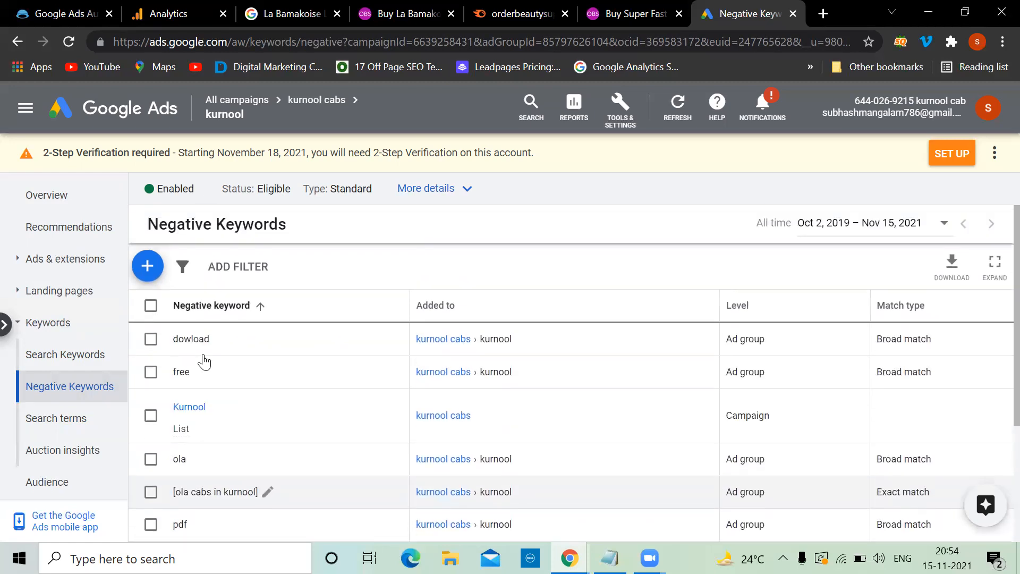
Step: Open the Search terms report and widen the Search term column to read full queries
{"action": "left_click", "coordinate": [31, 431]}
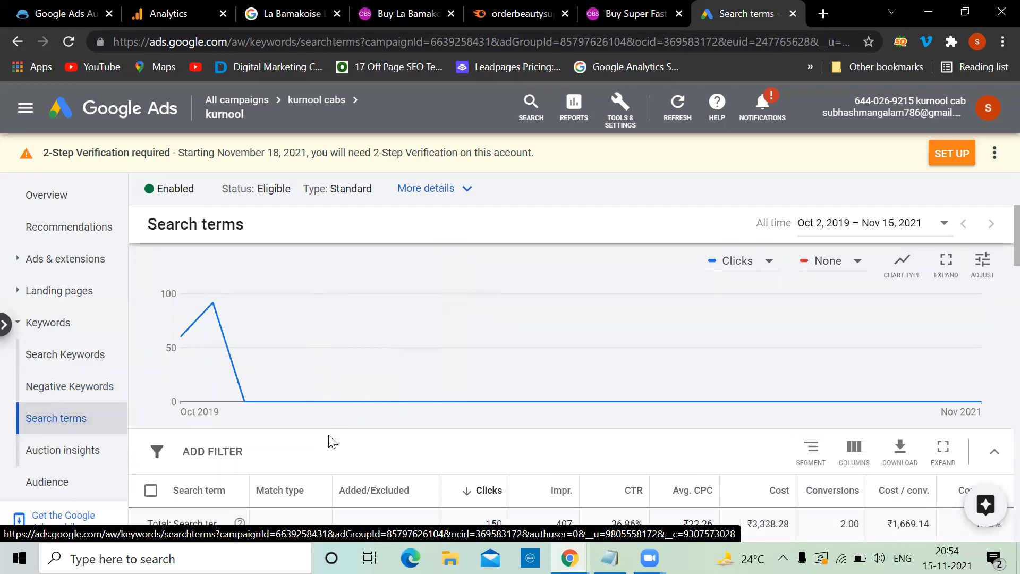
{"action": "scroll", "coordinate": [330, 439], "scroll_direction": "down", "scroll_amount": 3}
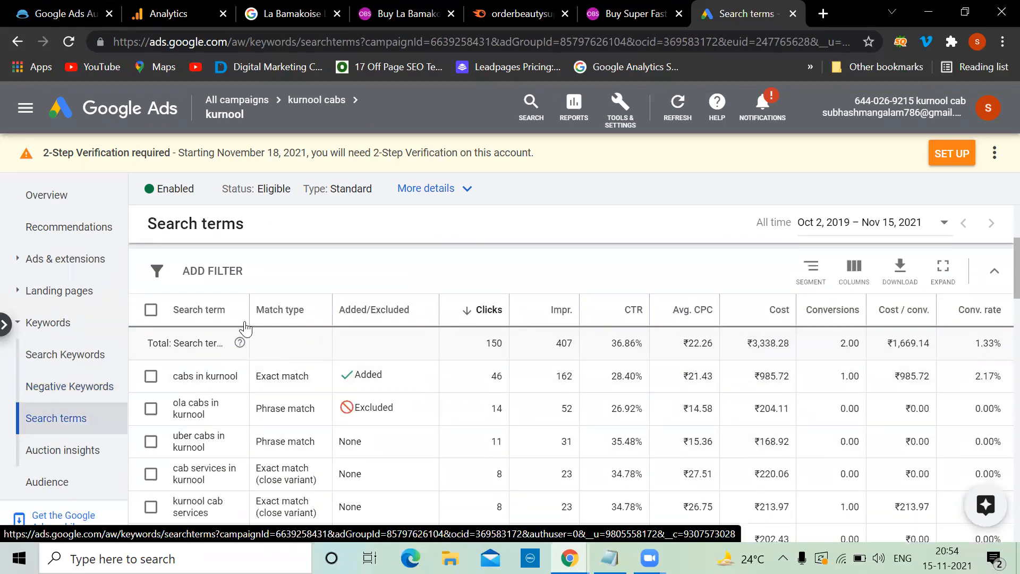
{"action": "left_click_drag", "start_coordinate": [248, 317], "coordinate": [346, 316]}
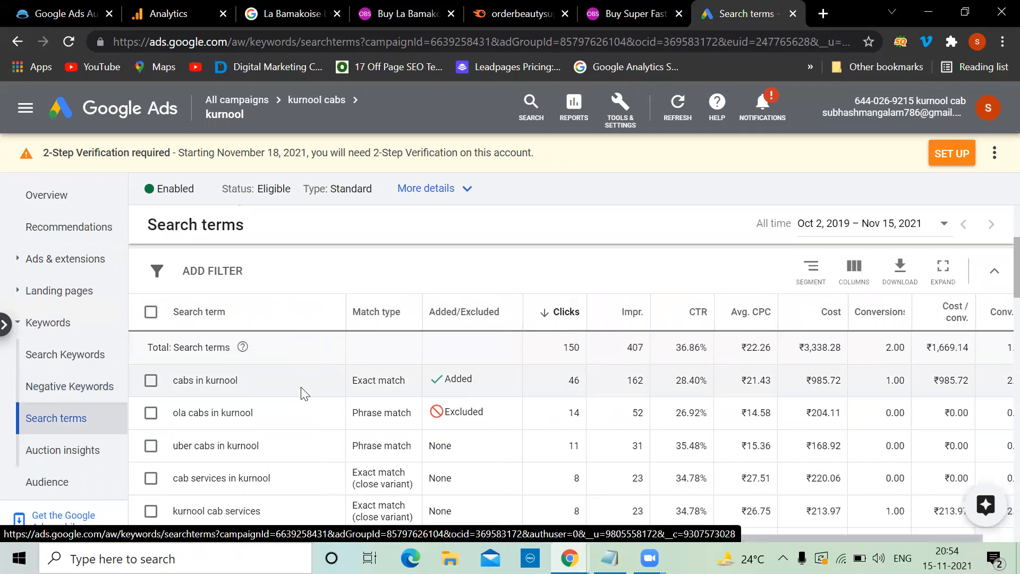
{"action": "scroll", "coordinate": [303, 391], "scroll_direction": "down", "scroll_amount": 4}
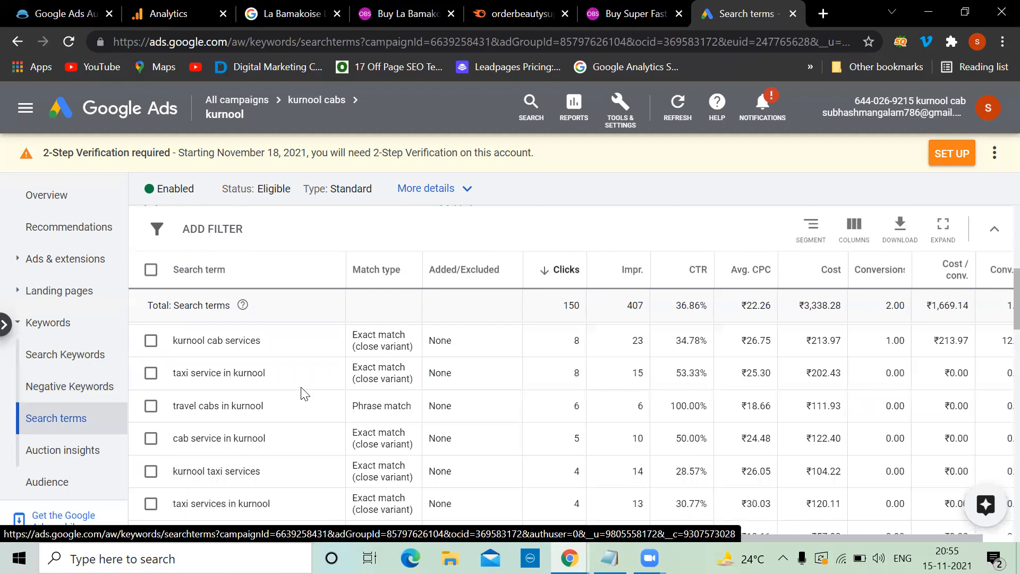
{"action": "scroll", "coordinate": [303, 394], "scroll_direction": "down", "scroll_amount": 5}
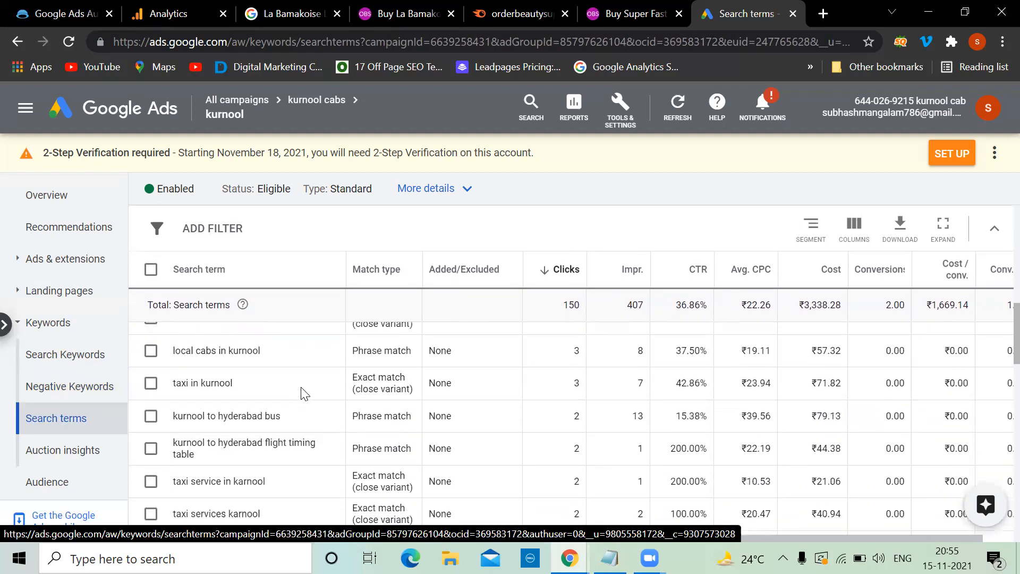
{"action": "scroll", "coordinate": [301, 390], "scroll_direction": "down", "scroll_amount": 4}
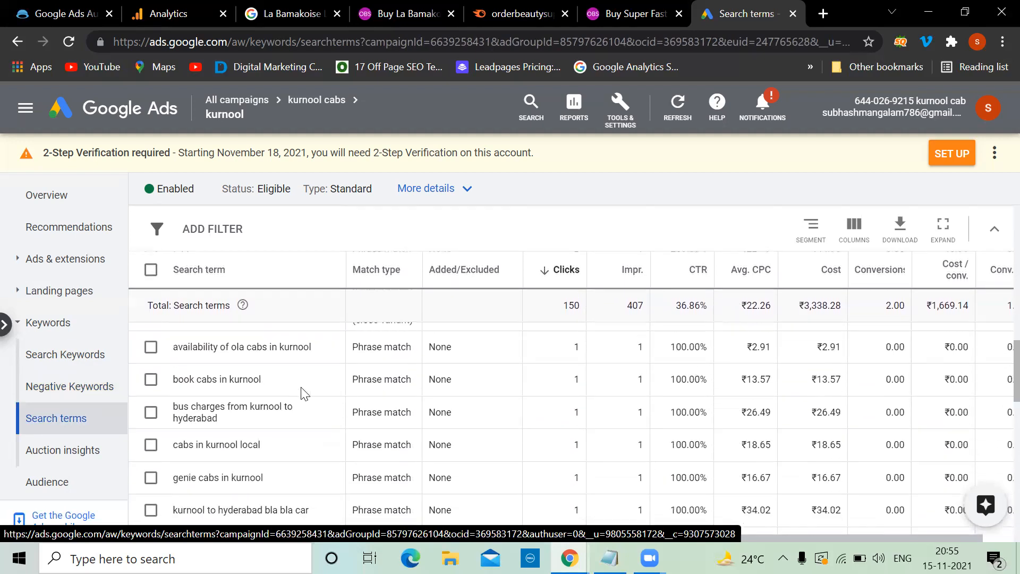
{"action": "scroll", "coordinate": [301, 391], "scroll_direction": "up", "scroll_amount": 12}
{"action": "scroll", "coordinate": [303, 392], "scroll_direction": "down", "scroll_amount": 1}
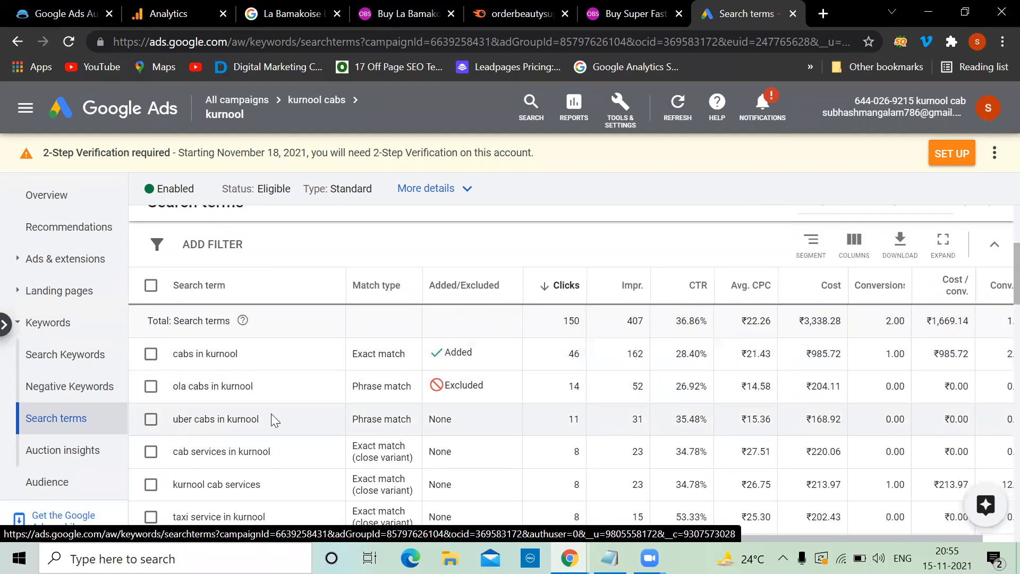
{"action": "scroll", "coordinate": [271, 414], "scroll_direction": "down", "scroll_amount": 1}
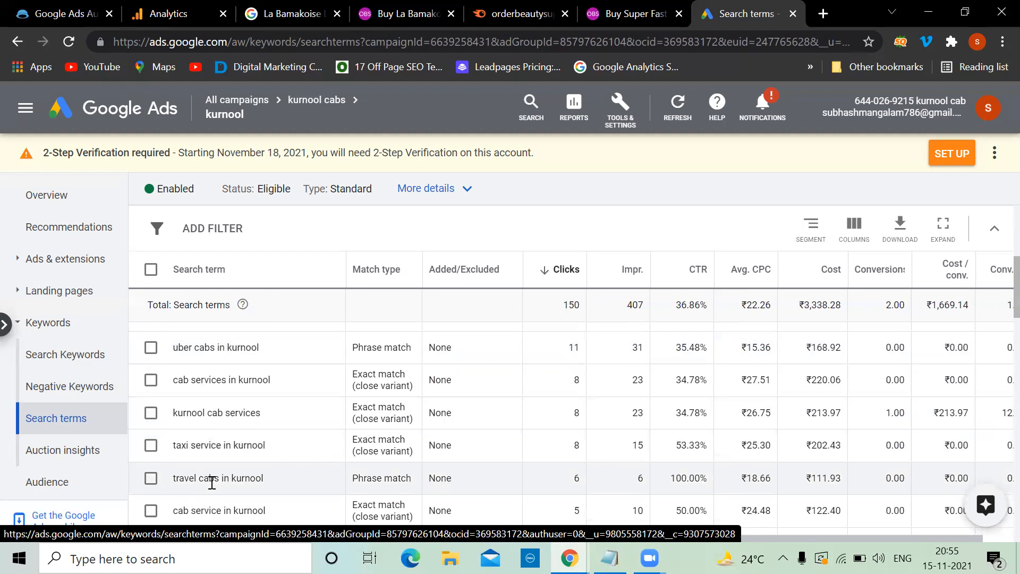
{"action": "scroll", "coordinate": [212, 481], "scroll_direction": "down", "scroll_amount": 2}
{"action": "scroll", "coordinate": [212, 482], "scroll_direction": "down", "scroll_amount": 8}
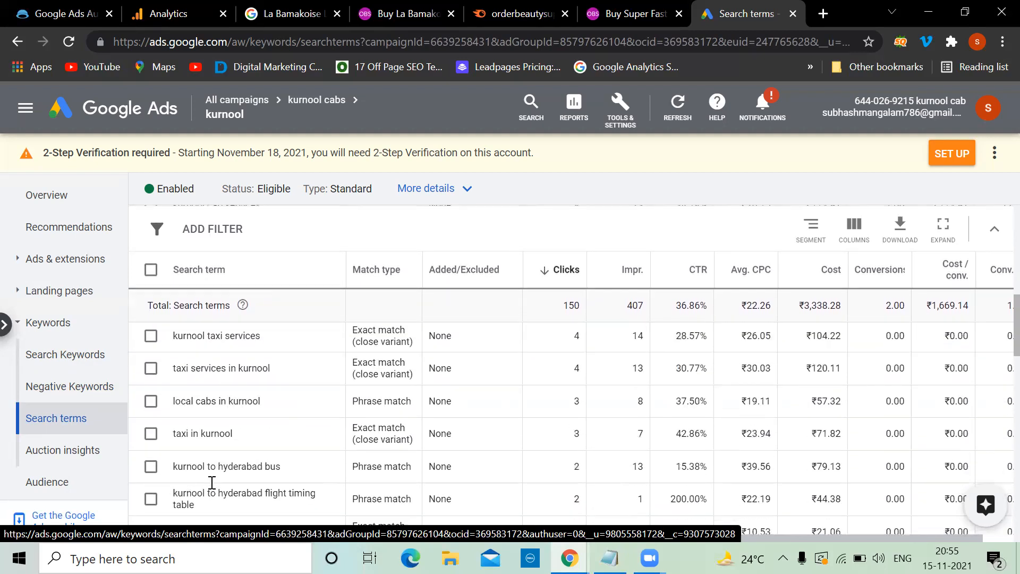
{"action": "scroll", "coordinate": [212, 482], "scroll_direction": "down", "scroll_amount": 9}
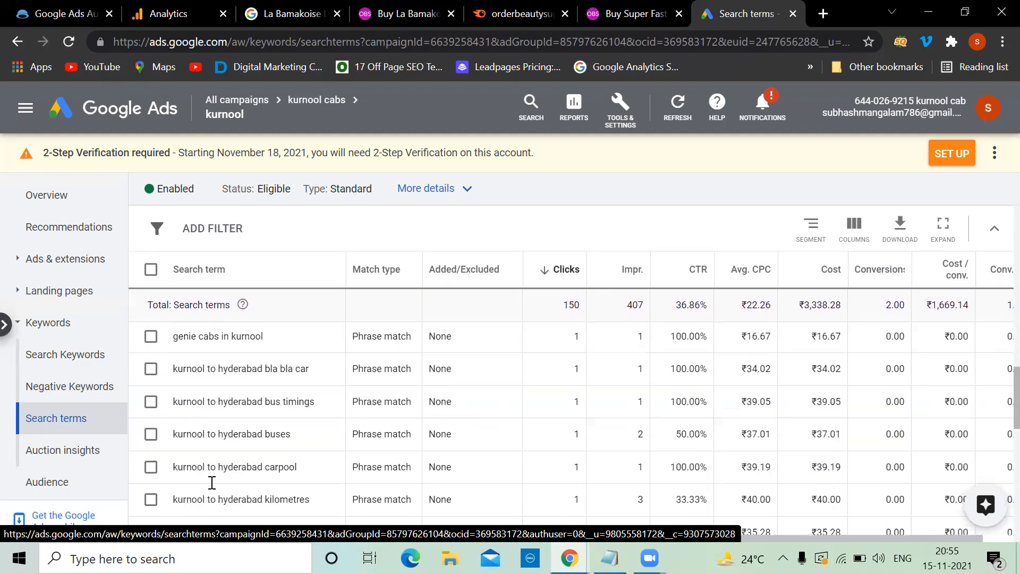
{"action": "scroll", "coordinate": [212, 482], "scroll_direction": "up", "scroll_amount": 15}
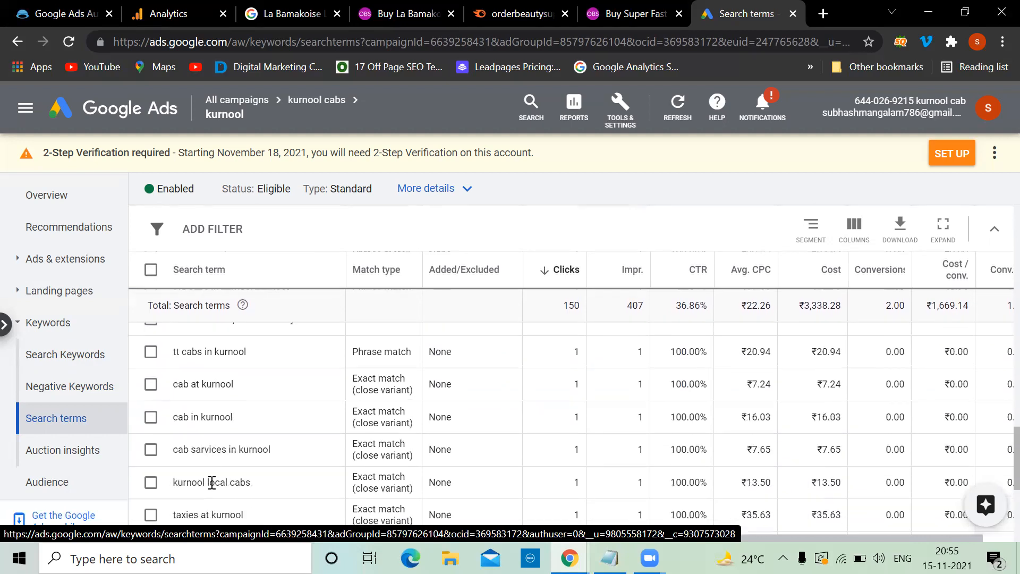
Step: Check the Search Keywords list, then return to the Search terms report
{"action": "left_click", "coordinate": [65, 354]}
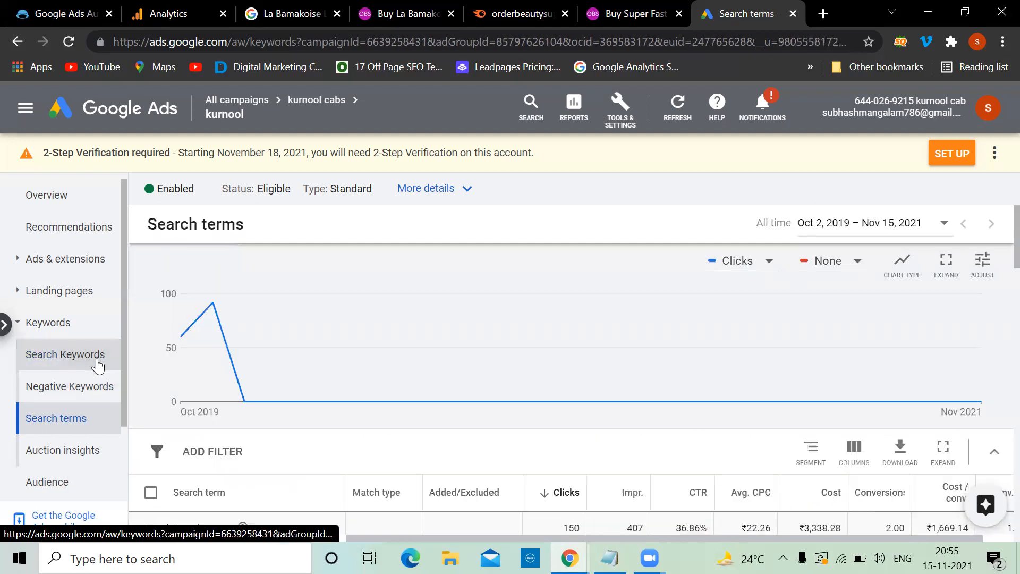
{"action": "scroll", "coordinate": [312, 385], "scroll_direction": "down", "scroll_amount": 3}
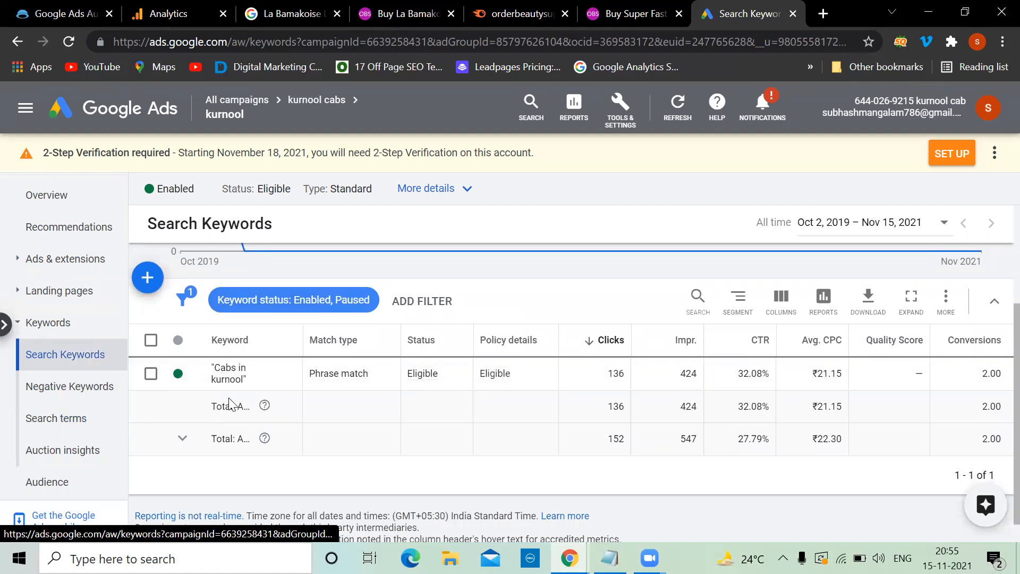
{"action": "left_click", "coordinate": [80, 426]}
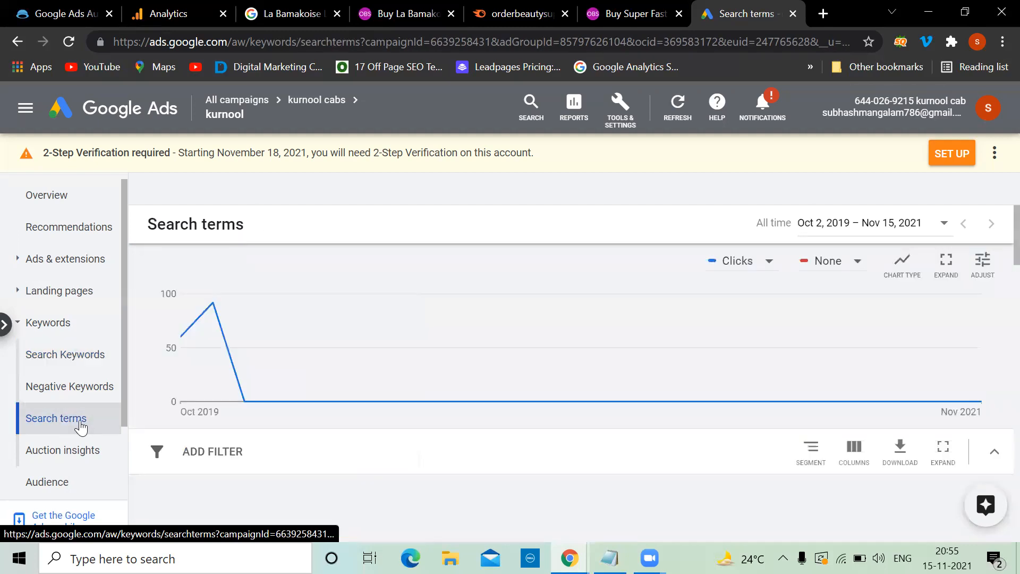
{"action": "scroll", "coordinate": [308, 461], "scroll_direction": "down", "scroll_amount": 4}
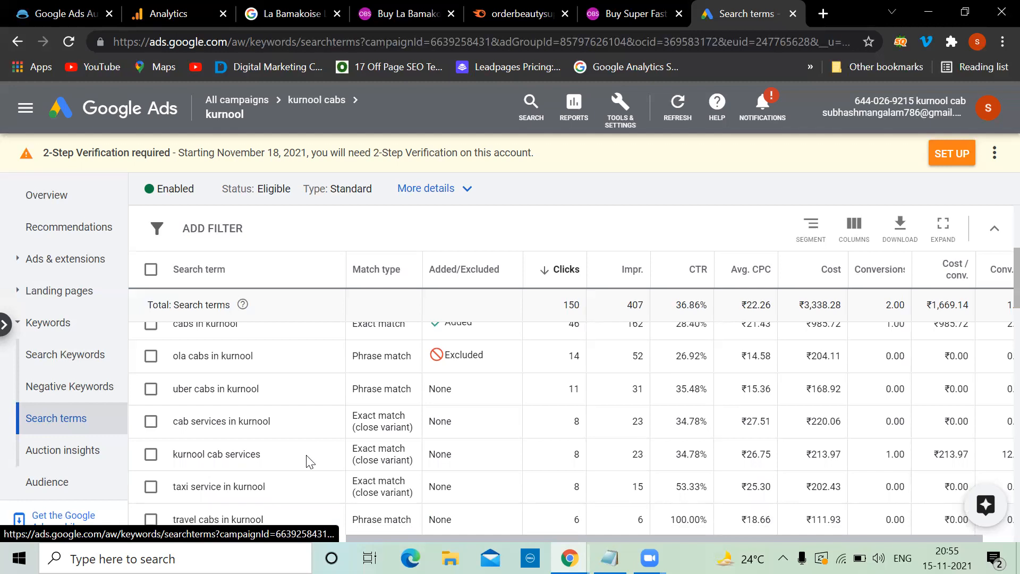
{"action": "scroll", "coordinate": [308, 460], "scroll_direction": "up", "scroll_amount": 2}
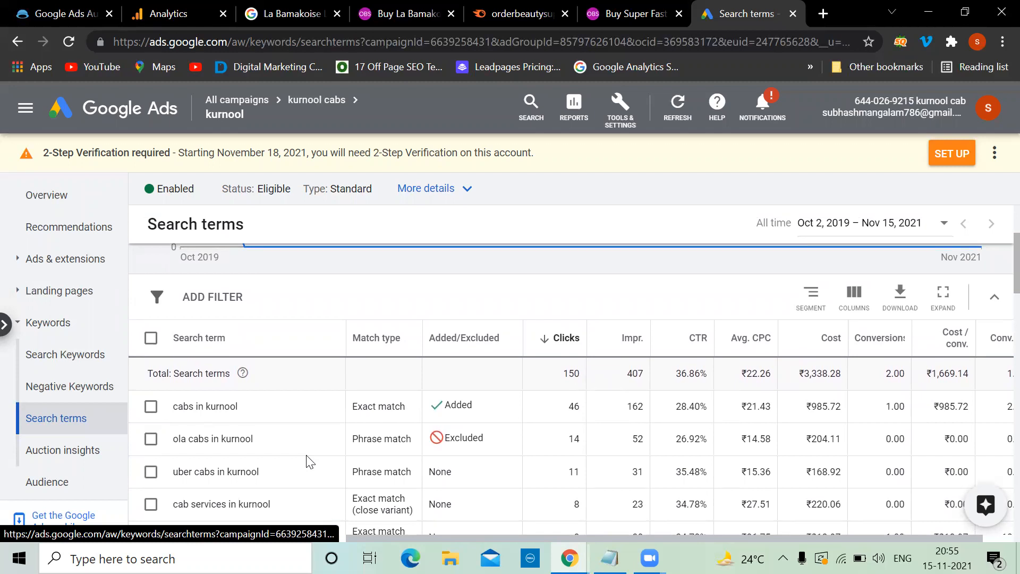
Step: Show the kurnool Negative Keywords list and scroll through entries like free, ola and pdf
{"action": "left_click", "coordinate": [98, 387]}
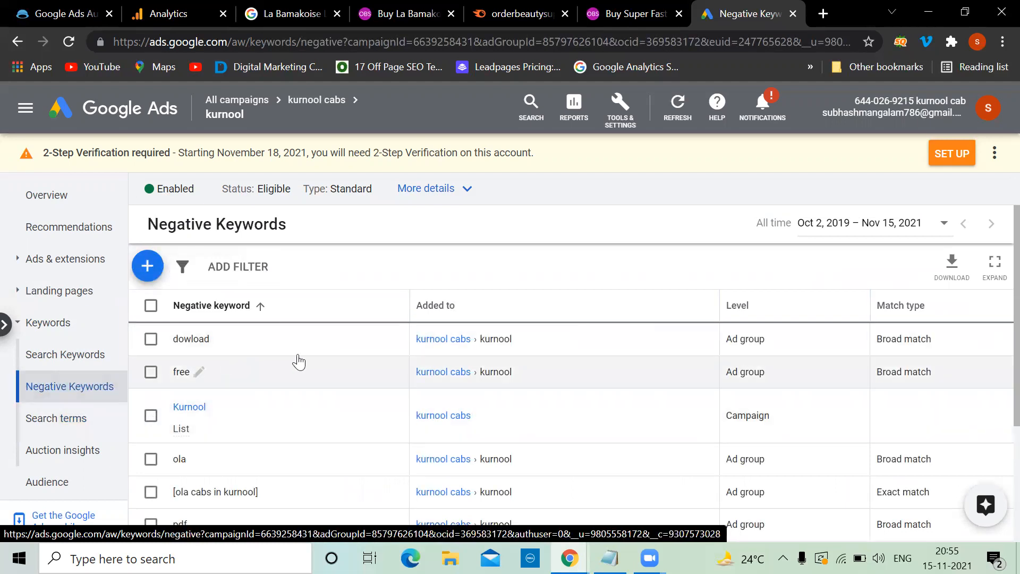
{"action": "scroll", "coordinate": [298, 361], "scroll_direction": "down", "scroll_amount": 1}
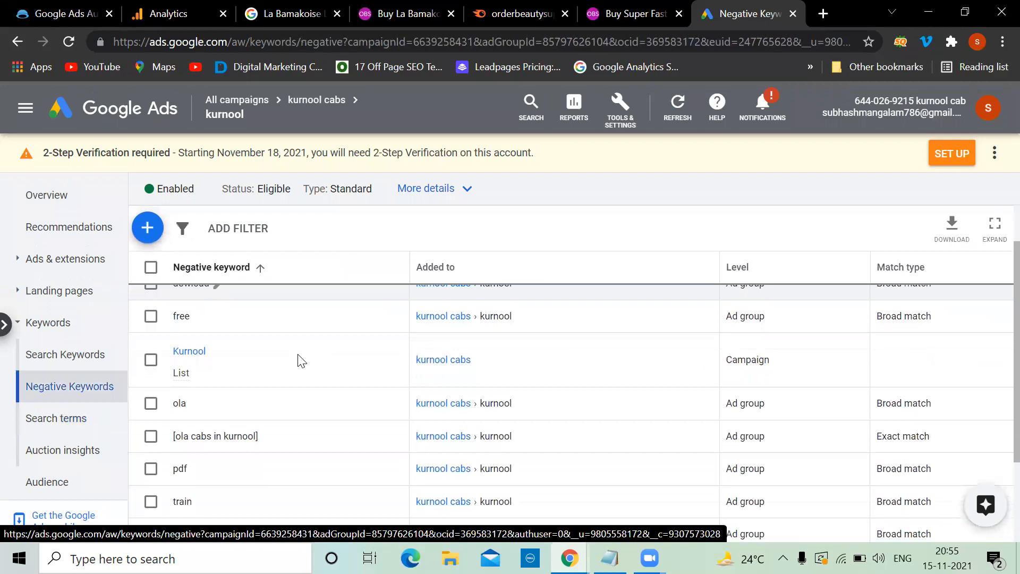
Step: Open the kurnool ad group's Auction insights report comparing competitors' impression share
{"action": "left_click", "coordinate": [70, 452]}
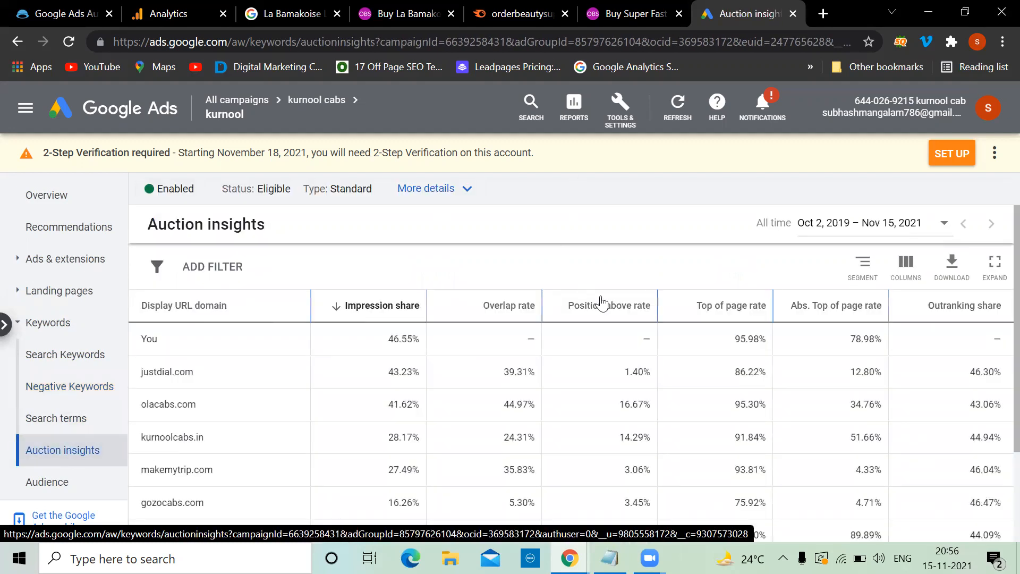
{"action": "scroll", "coordinate": [603, 302], "scroll_direction": "down", "scroll_amount": 2}
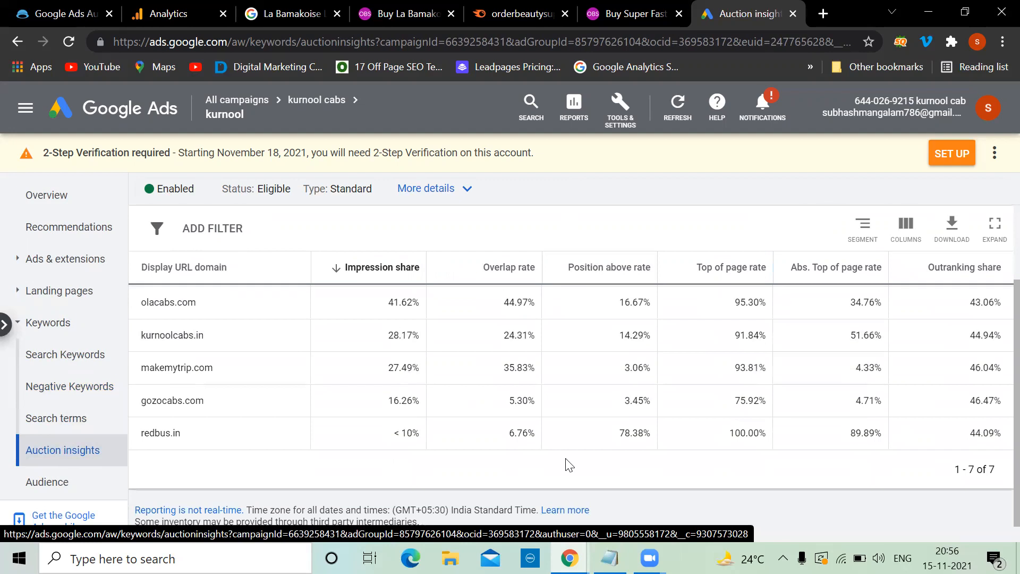
{"action": "scroll", "coordinate": [648, 346], "scroll_direction": "up", "scroll_amount": 2}
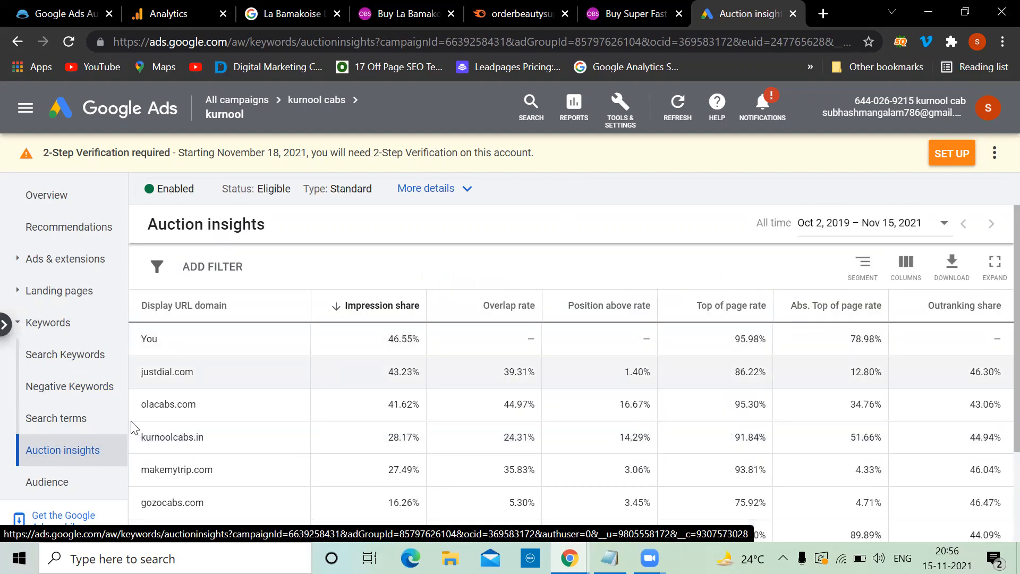
{"action": "scroll", "coordinate": [326, 357], "scroll_direction": "down", "scroll_amount": 2}
{"action": "scroll", "coordinate": [326, 357], "scroll_direction": "up", "scroll_amount": 2}
{"action": "scroll", "coordinate": [219, 410], "scroll_direction": "down", "scroll_amount": 1}
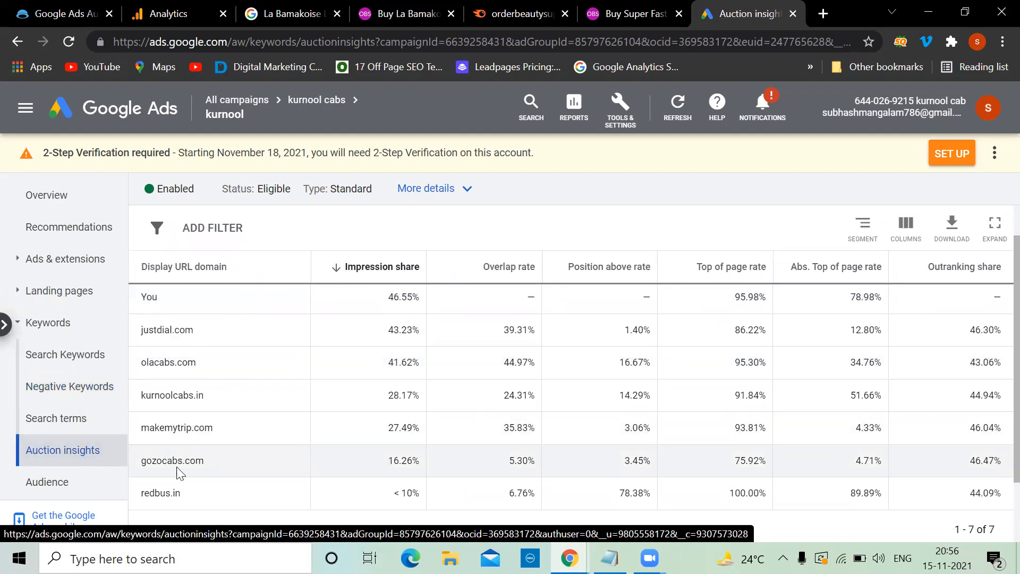
{"action": "scroll", "coordinate": [213, 468], "scroll_direction": "down", "scroll_amount": 1}
{"action": "scroll", "coordinate": [176, 457], "scroll_direction": "up", "scroll_amount": 2}
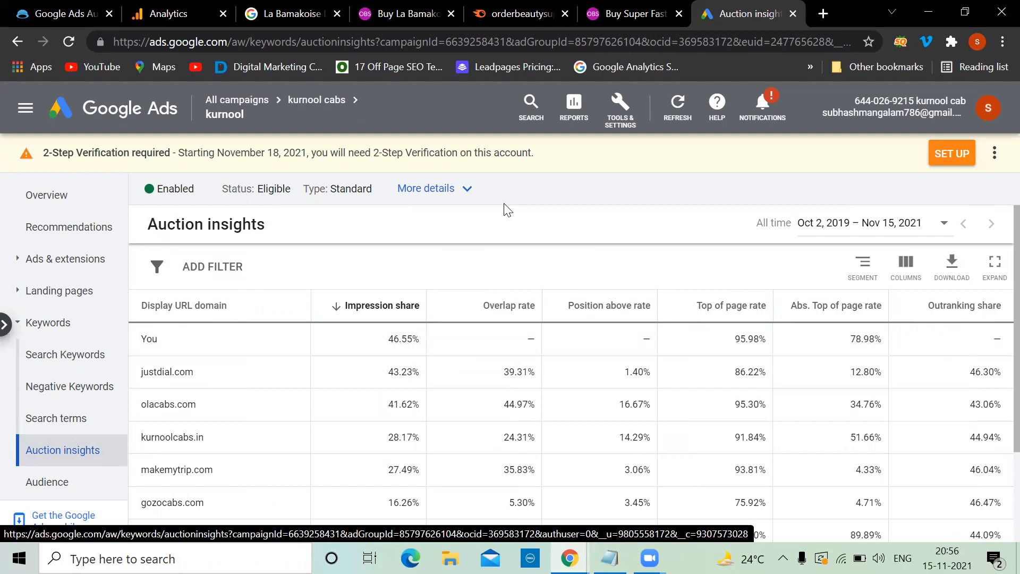
Step: Inspect overlap and outranking figures for justdial.com (43.23%) and olacabs.com (41.62%)
{"action": "mouse_move", "coordinate": [351, 312]}
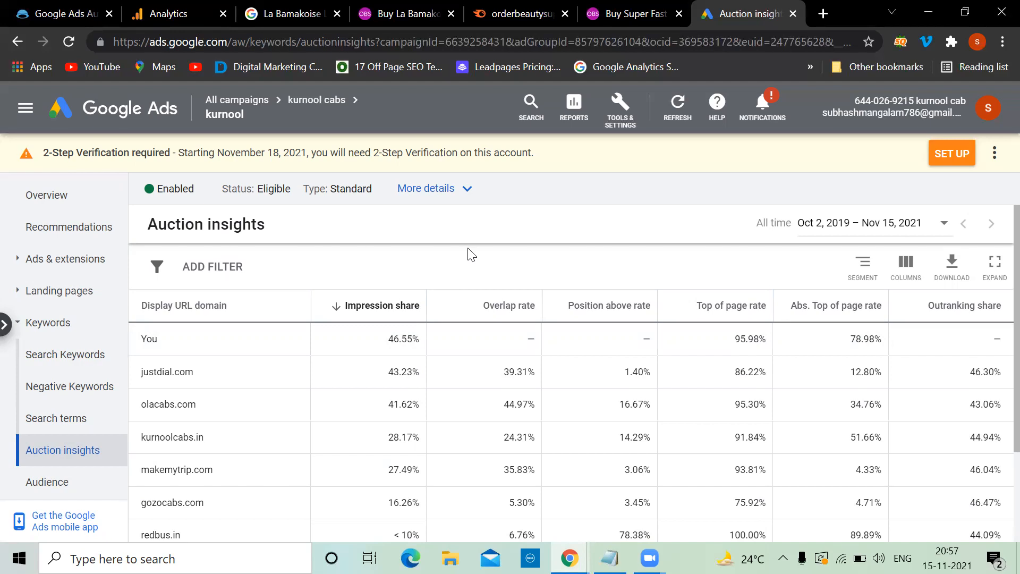
{"action": "scroll", "coordinate": [471, 255], "scroll_direction": "down", "scroll_amount": 1}
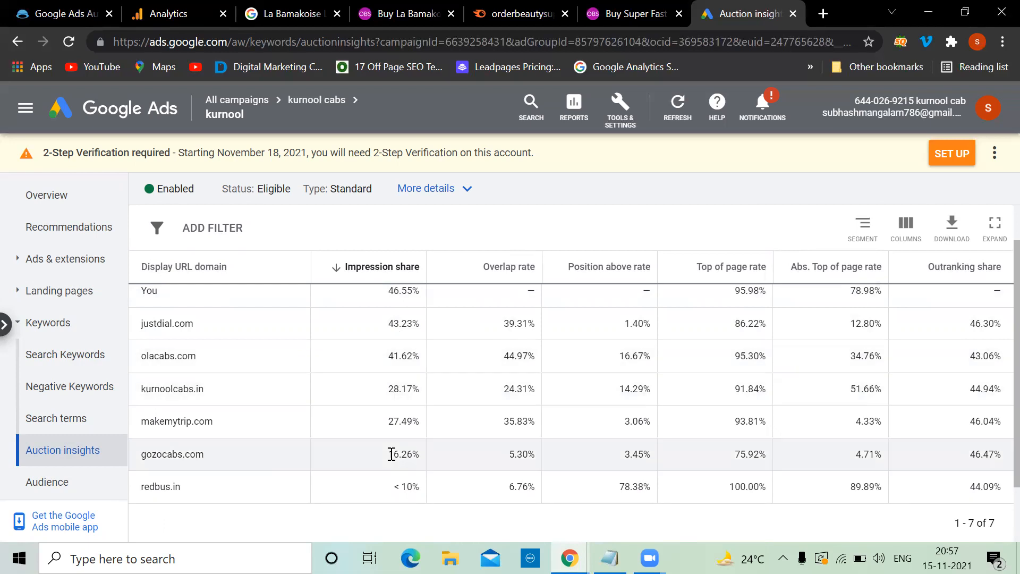
{"action": "scroll", "coordinate": [391, 458], "scroll_direction": "up", "scroll_amount": 1}
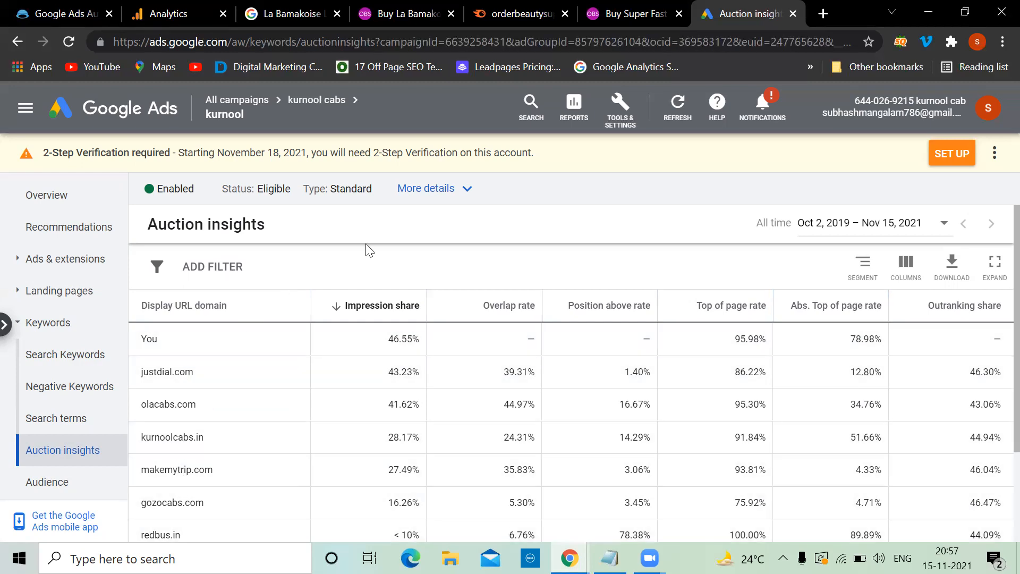
{"action": "mouse_move", "coordinate": [489, 311]}
{"action": "scroll", "coordinate": [513, 260], "scroll_direction": "down", "scroll_amount": 1}
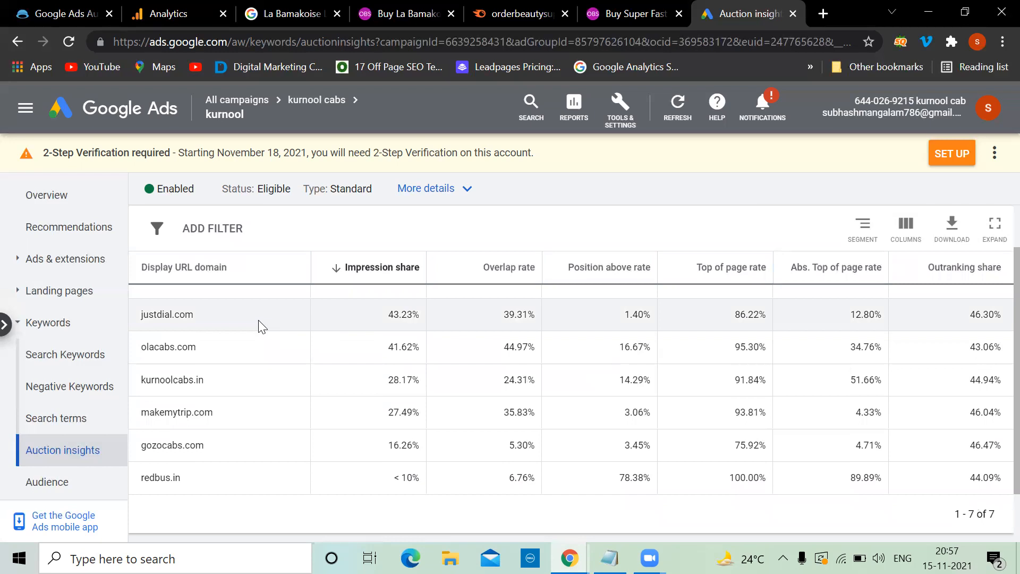
{"action": "scroll", "coordinate": [260, 326], "scroll_direction": "up", "scroll_amount": 1}
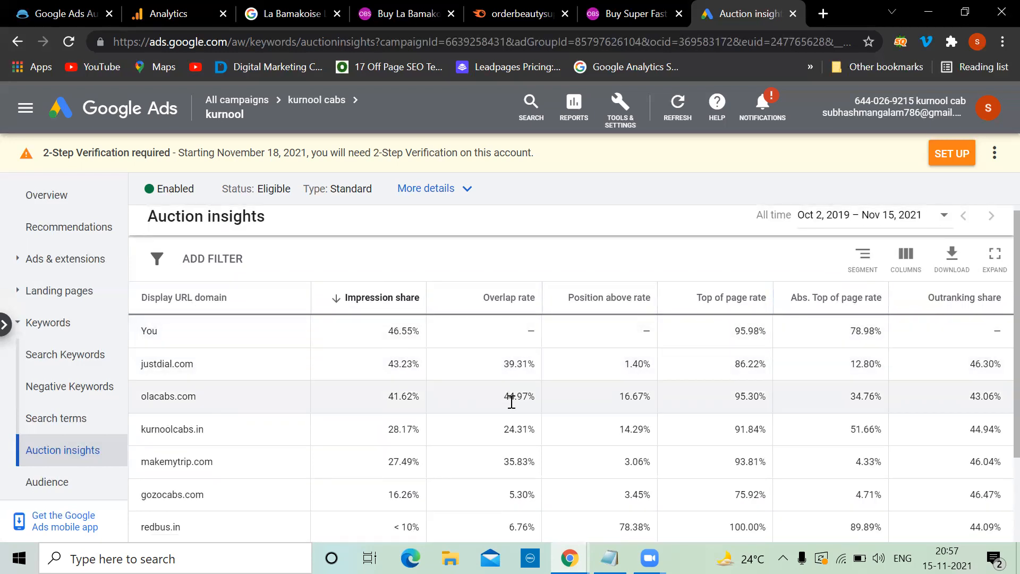
{"action": "scroll", "coordinate": [512, 402], "scroll_direction": "down", "scroll_amount": 1}
{"action": "scroll", "coordinate": [512, 402], "scroll_direction": "up", "scroll_amount": 1}
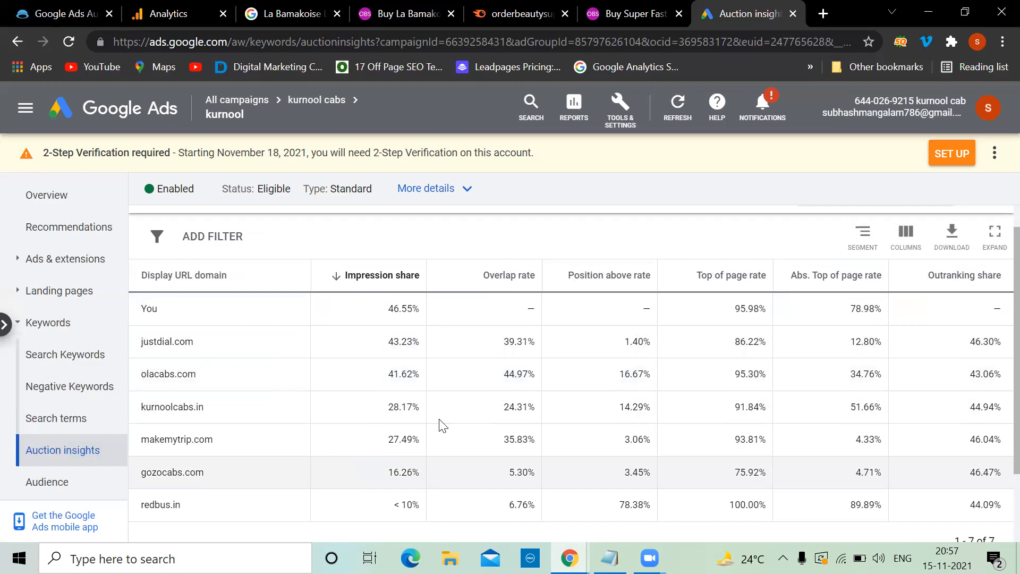
{"action": "scroll", "coordinate": [439, 423], "scroll_direction": "up", "scroll_amount": 1}
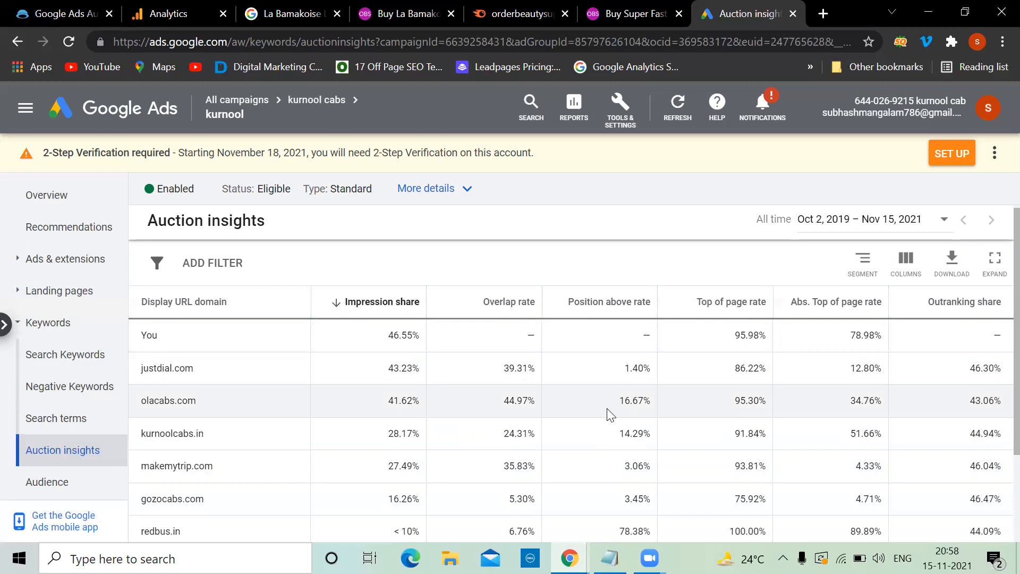
{"action": "mouse_move", "coordinate": [599, 307]}
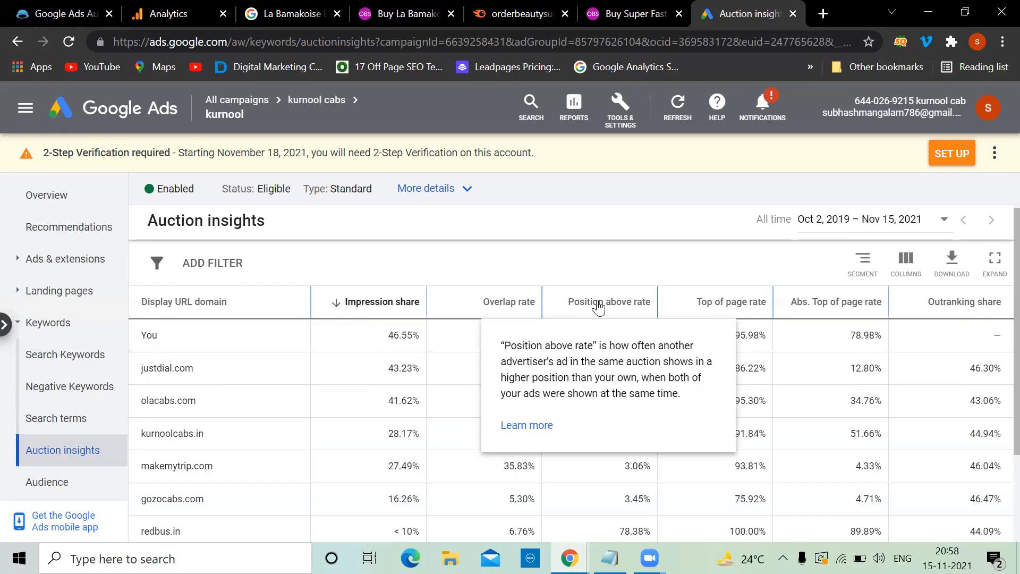
{"action": "scroll", "coordinate": [398, 242], "scroll_direction": "down", "scroll_amount": 2}
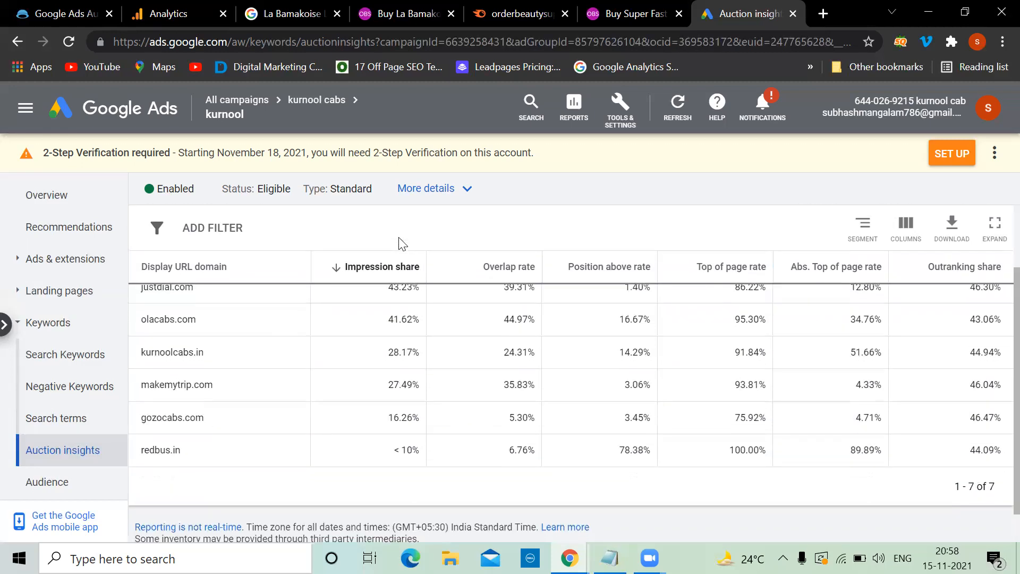
{"action": "scroll", "coordinate": [403, 355], "scroll_direction": "up", "scroll_amount": 2}
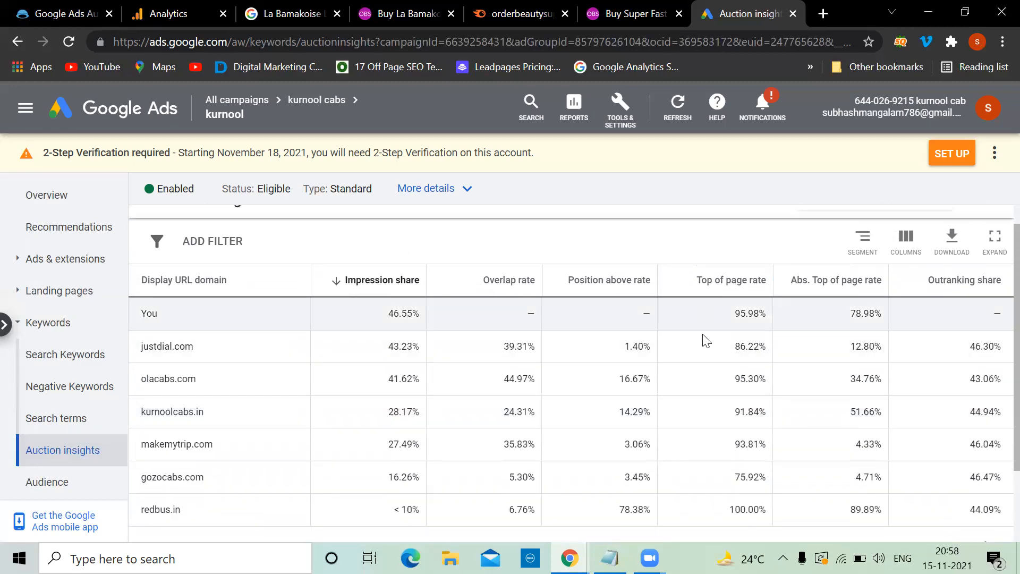
{"action": "scroll", "coordinate": [661, 436], "scroll_direction": "down", "scroll_amount": 1}
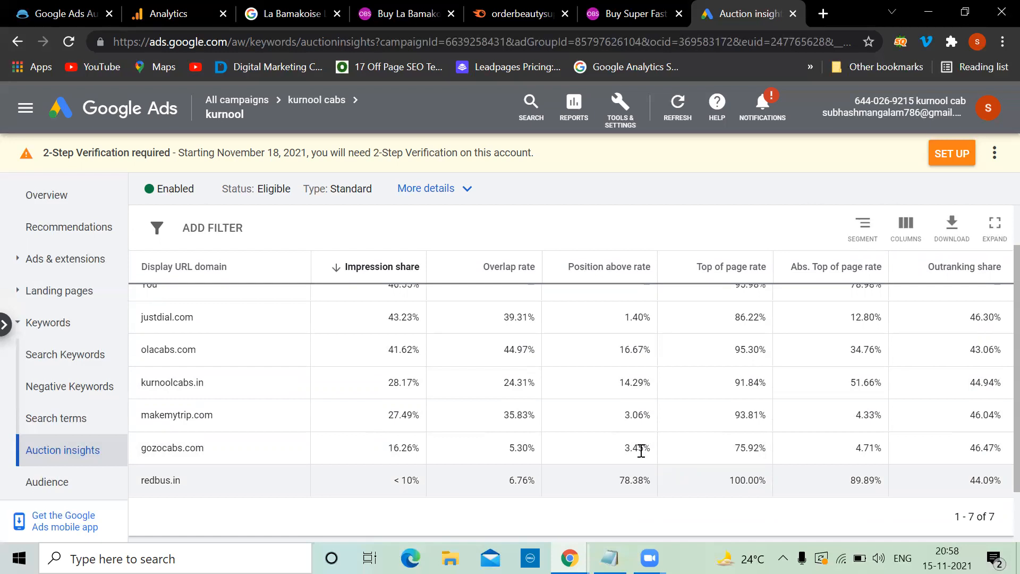
{"action": "scroll", "coordinate": [642, 451], "scroll_direction": "up", "scroll_amount": 2}
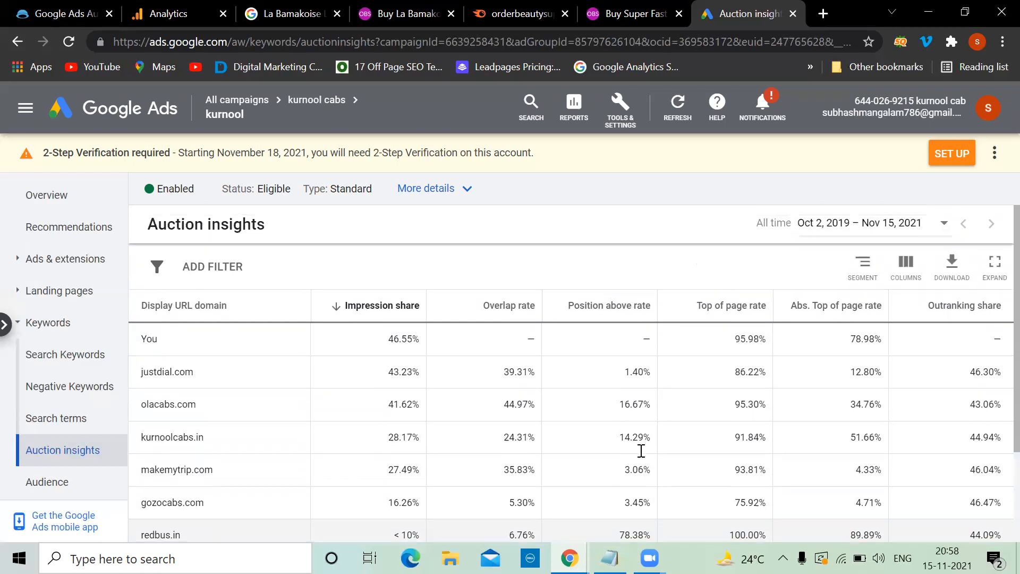
{"action": "scroll", "coordinate": [685, 284], "scroll_direction": "down", "scroll_amount": 1}
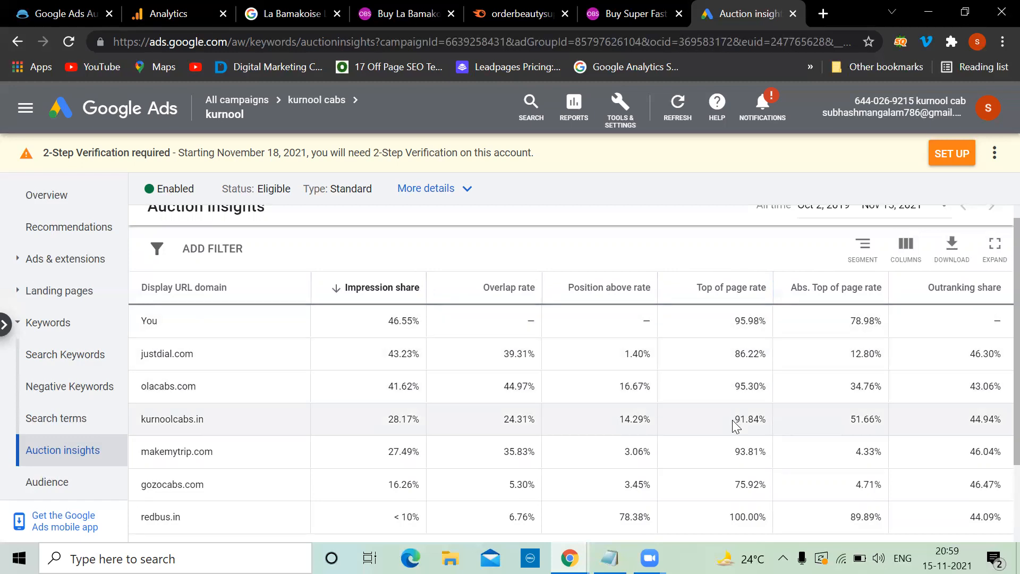
{"action": "scroll", "coordinate": [736, 425], "scroll_direction": "down", "scroll_amount": 1}
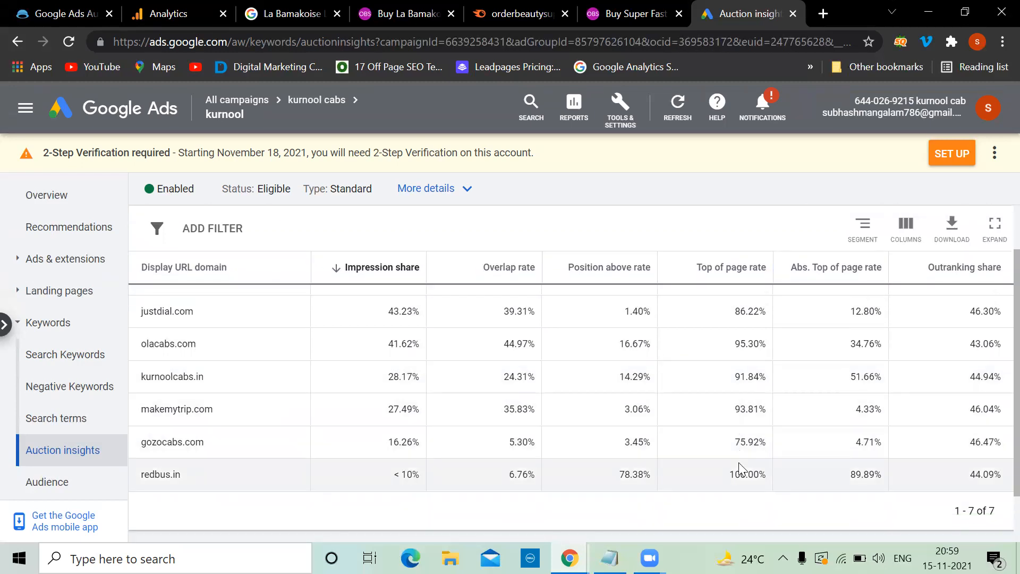
{"action": "scroll", "coordinate": [740, 468], "scroll_direction": "up", "scroll_amount": 2}
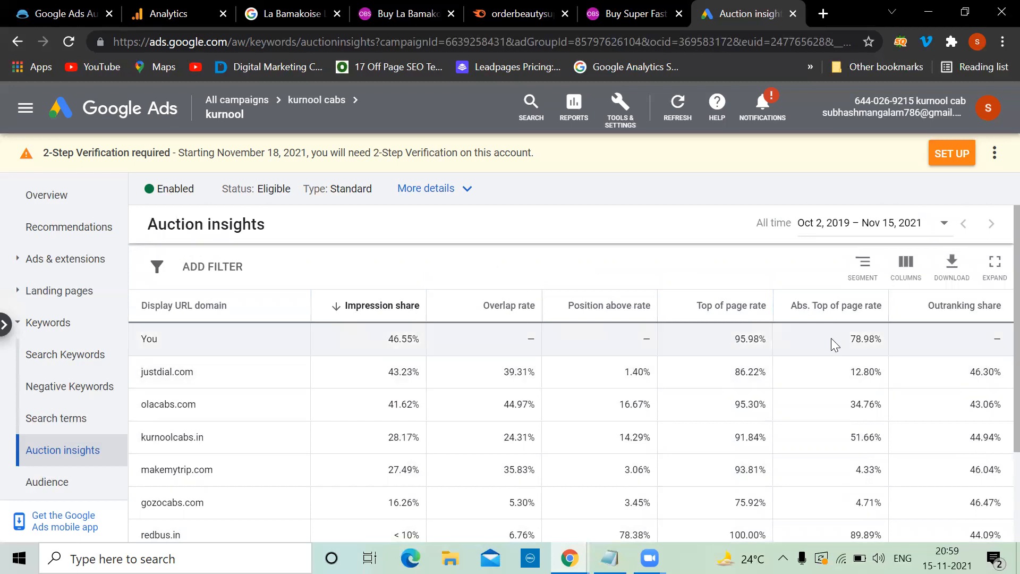
{"action": "scroll", "coordinate": [833, 340], "scroll_direction": "down", "scroll_amount": 1}
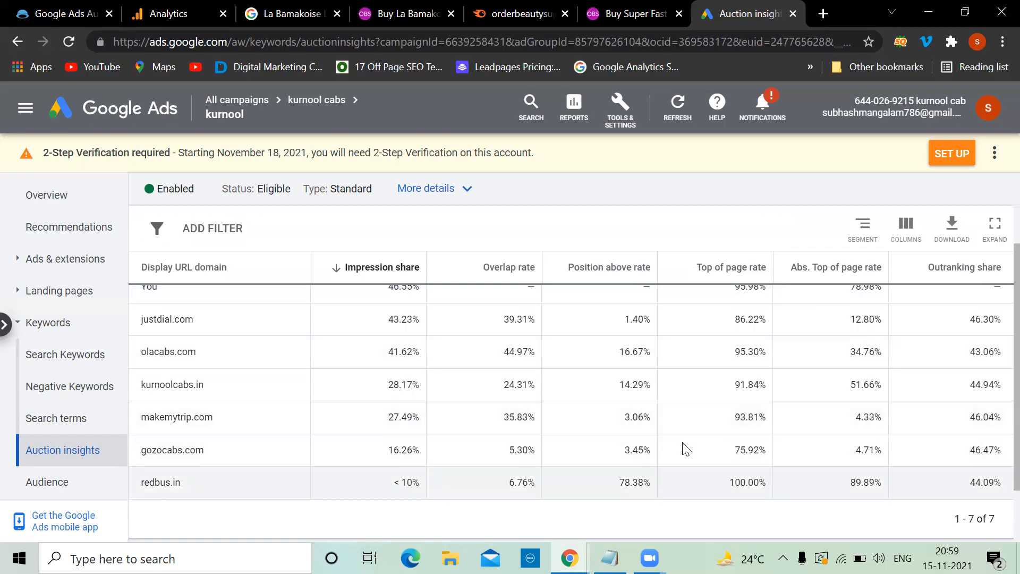
{"action": "scroll", "coordinate": [686, 449], "scroll_direction": "up", "scroll_amount": 1}
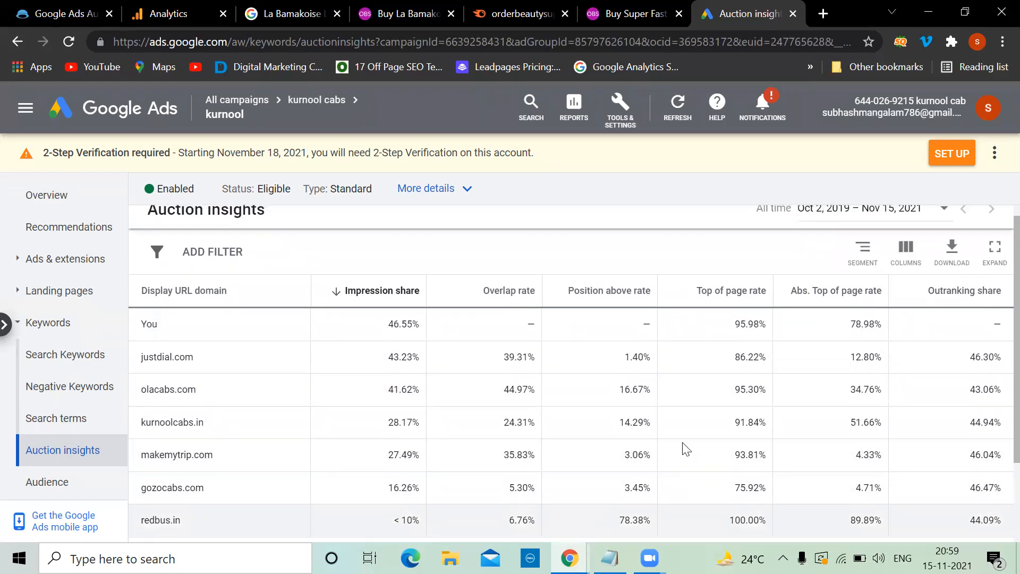
{"action": "scroll", "coordinate": [687, 449], "scroll_direction": "down", "scroll_amount": 2}
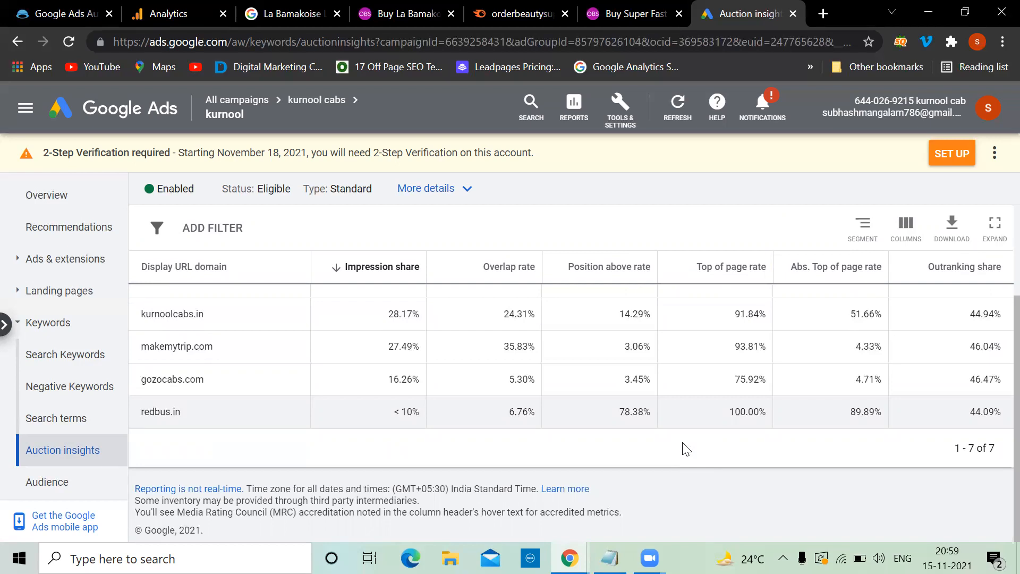
{"action": "scroll", "coordinate": [686, 449], "scroll_direction": "up", "scroll_amount": 2}
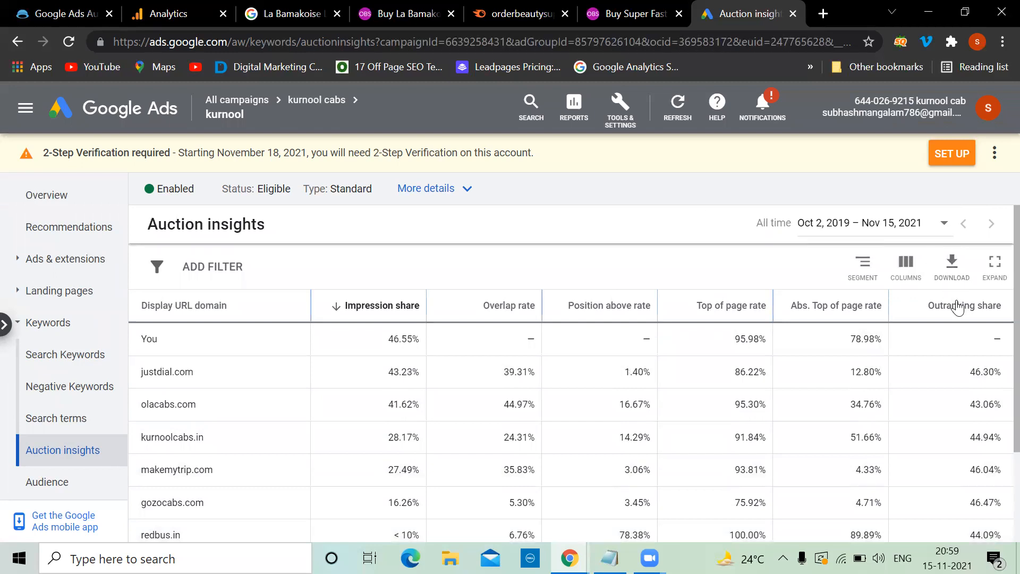
{"action": "mouse_move", "coordinate": [959, 308]}
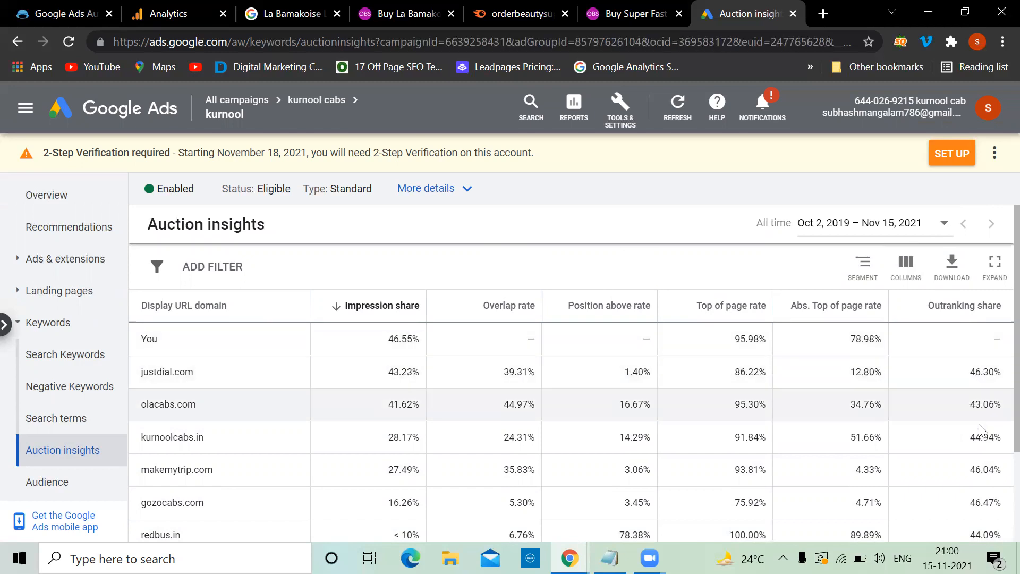
{"action": "scroll", "coordinate": [980, 430], "scroll_direction": "down", "scroll_amount": 2}
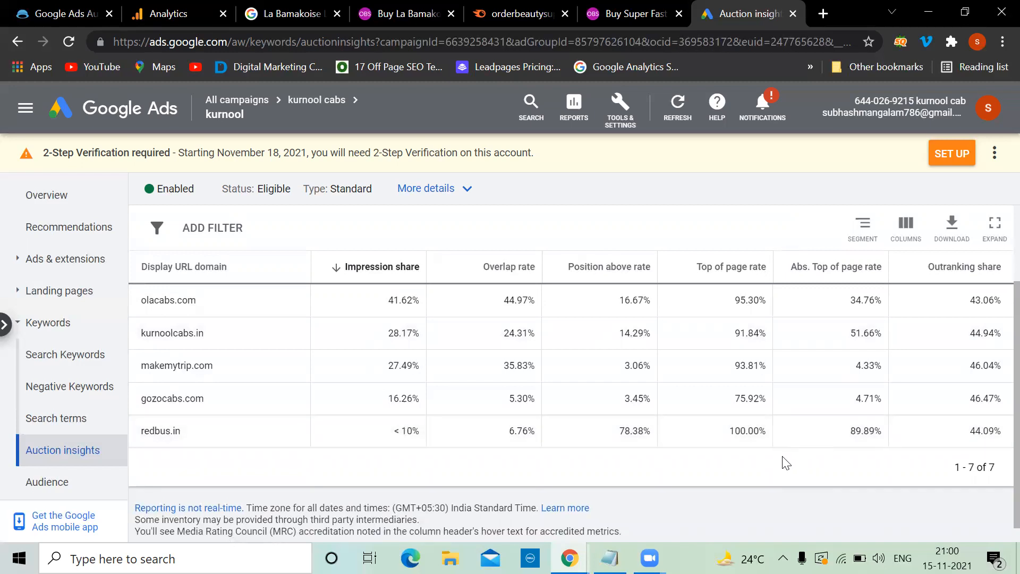
{"action": "scroll", "coordinate": [780, 466], "scroll_direction": "up", "scroll_amount": 1}
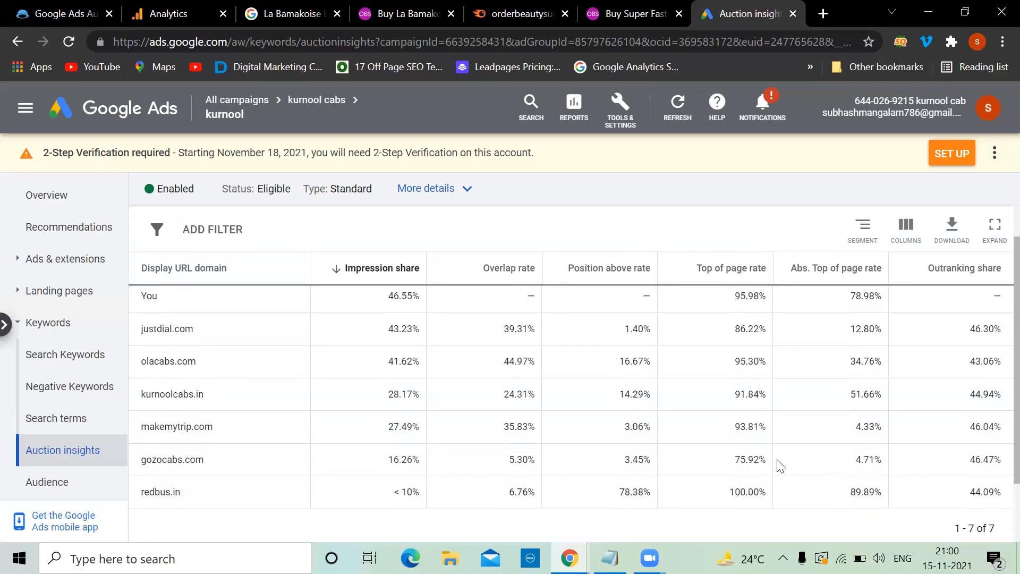
{"action": "scroll", "coordinate": [780, 466], "scroll_direction": "up", "scroll_amount": 1}
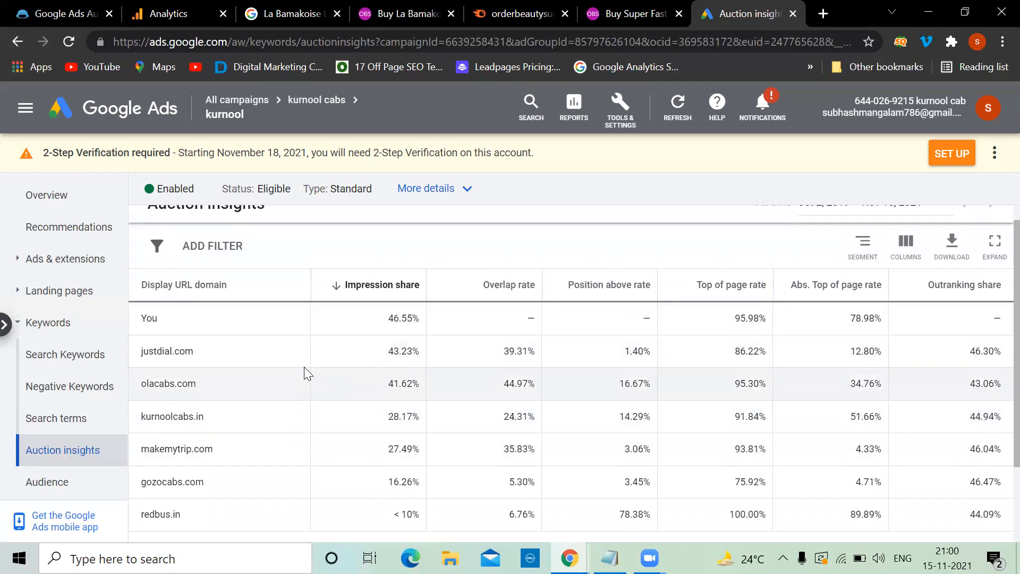
{"action": "scroll", "coordinate": [304, 367], "scroll_direction": "down", "scroll_amount": 2}
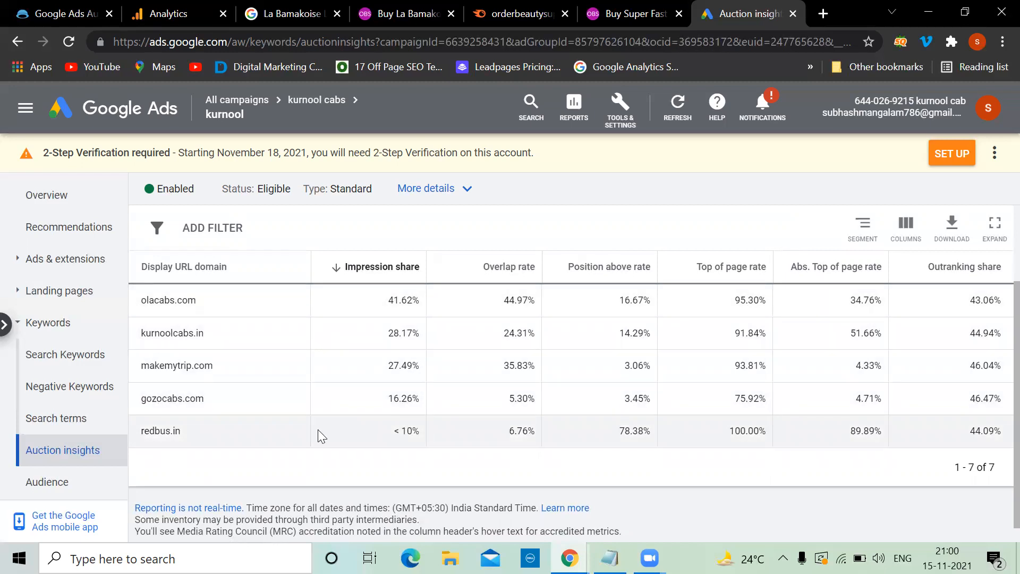
{"action": "scroll", "coordinate": [319, 434], "scroll_direction": "up", "scroll_amount": 3}
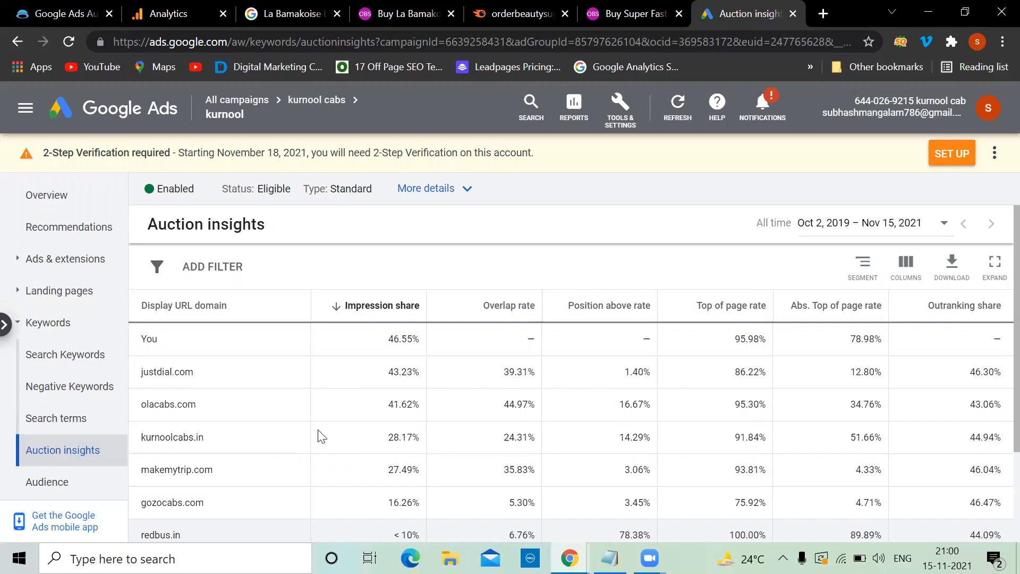
{"action": "left_click", "coordinate": [64, 360]}
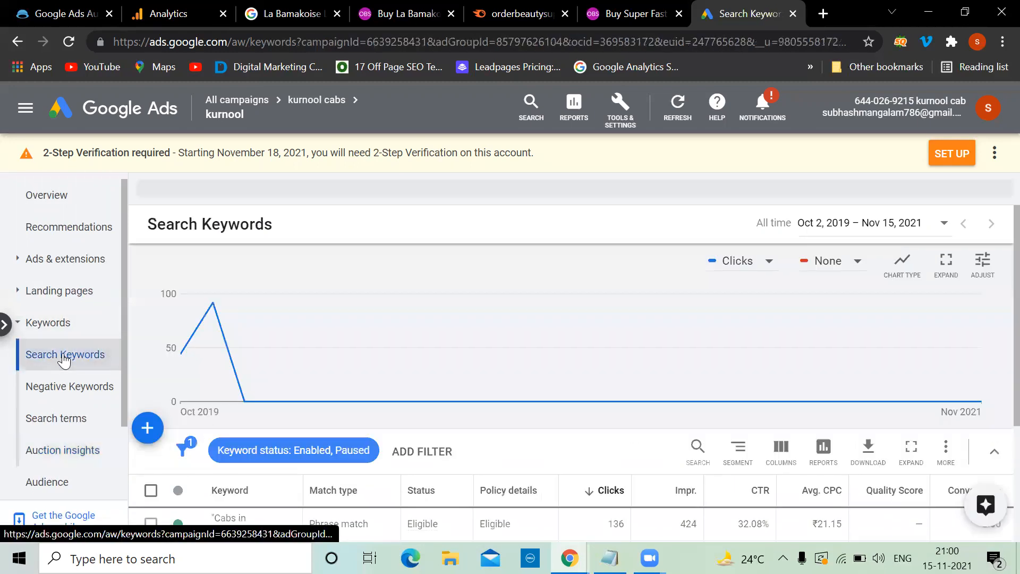
{"action": "scroll", "coordinate": [344, 374], "scroll_direction": "down", "scroll_amount": 2}
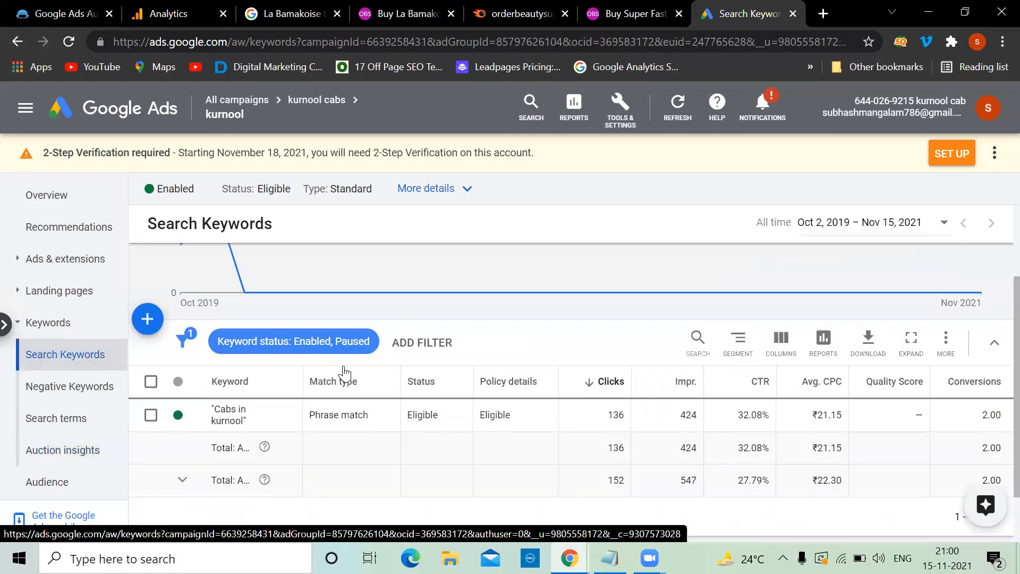
{"action": "left_click", "coordinate": [87, 424]}
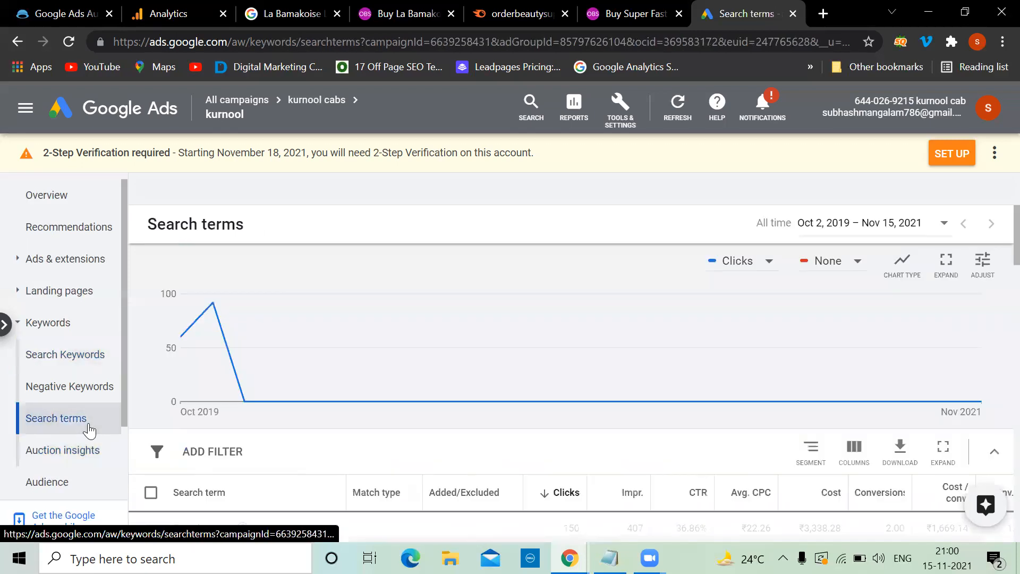
{"action": "scroll", "coordinate": [297, 434], "scroll_direction": "down", "scroll_amount": 4}
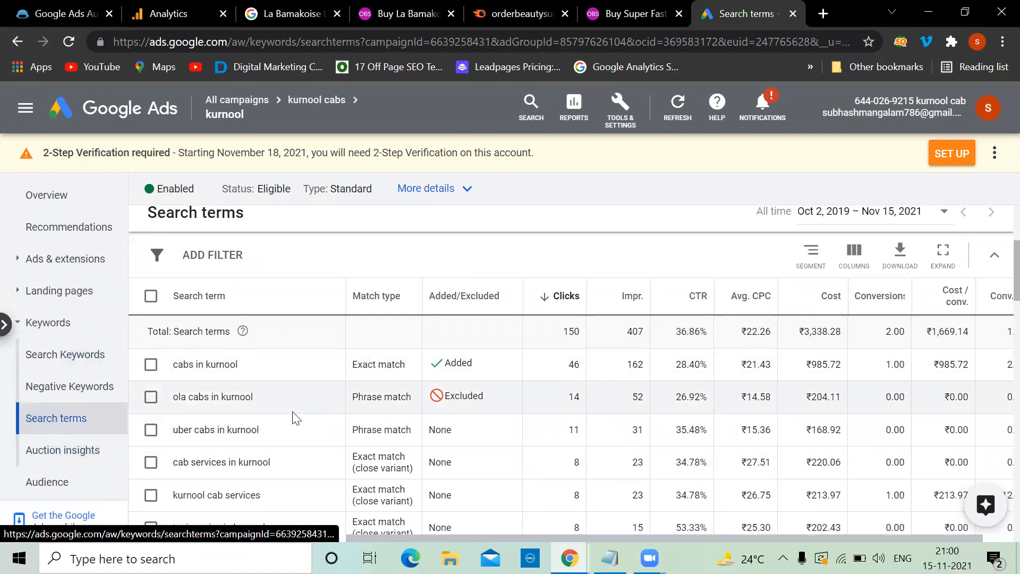
{"action": "left_click", "coordinate": [82, 396]}
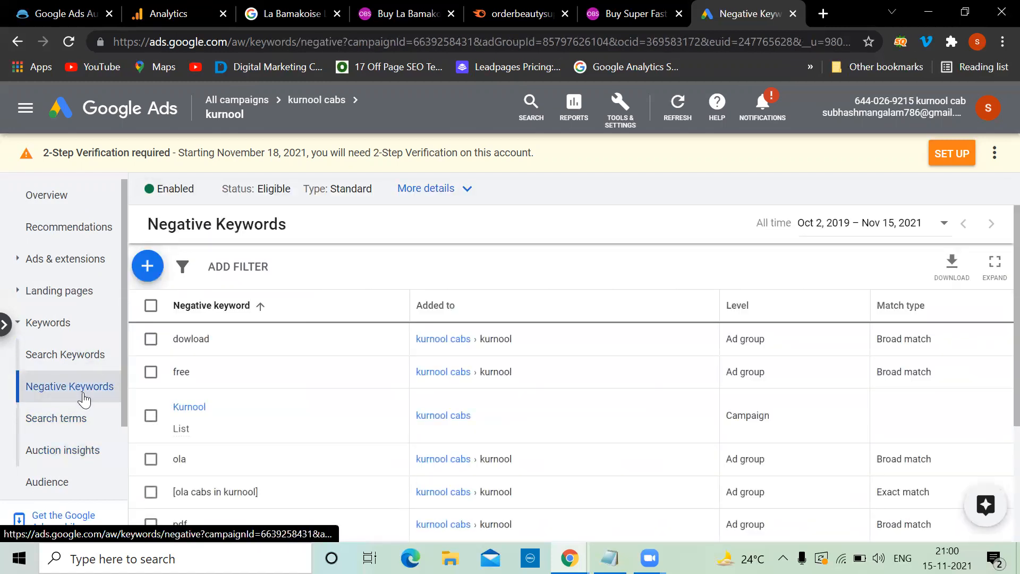
{"action": "left_click", "coordinate": [88, 449]}
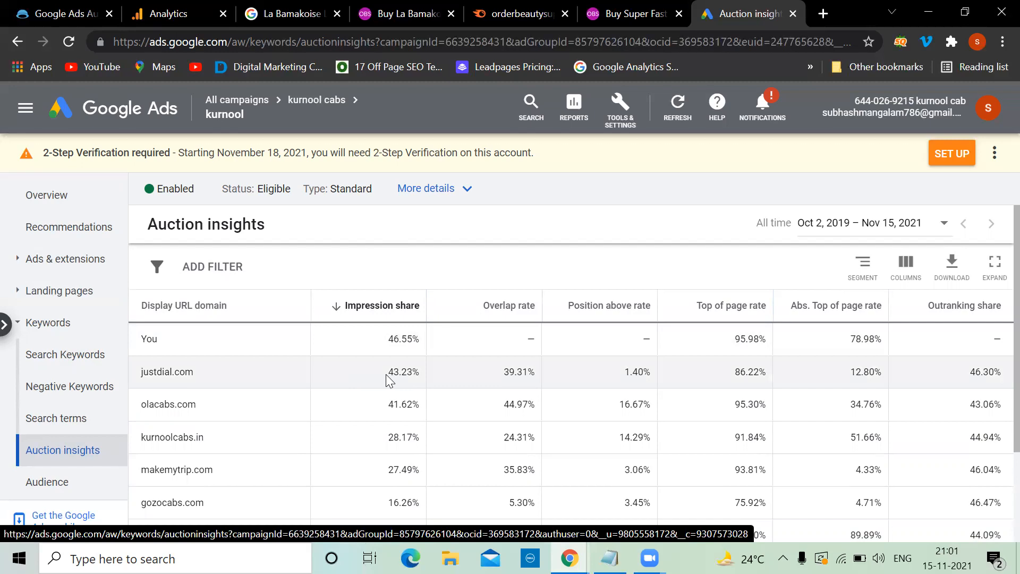
{"action": "mouse_move", "coordinate": [377, 309]}
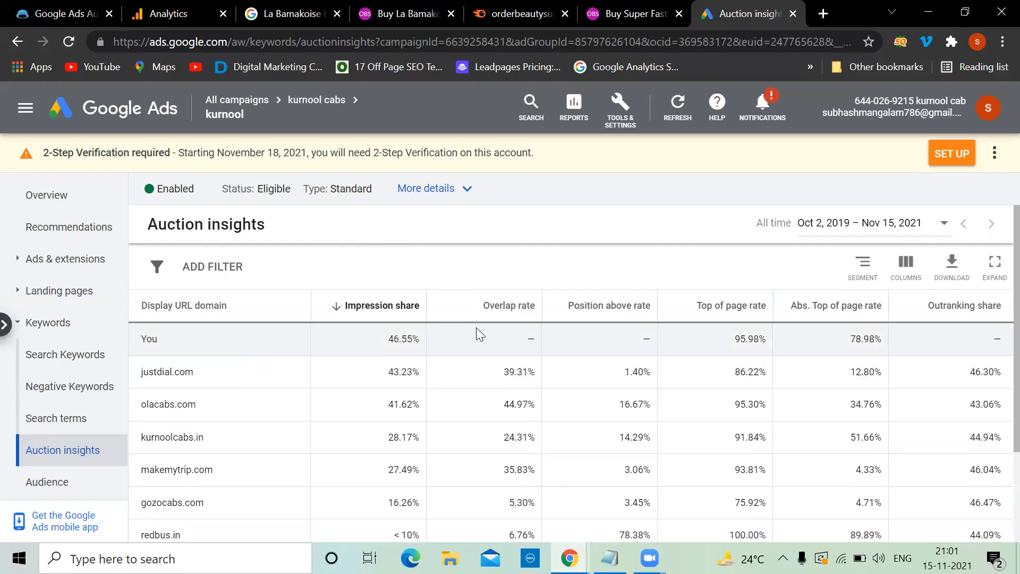
{"action": "scroll", "coordinate": [467, 268], "scroll_direction": "down", "scroll_amount": 1}
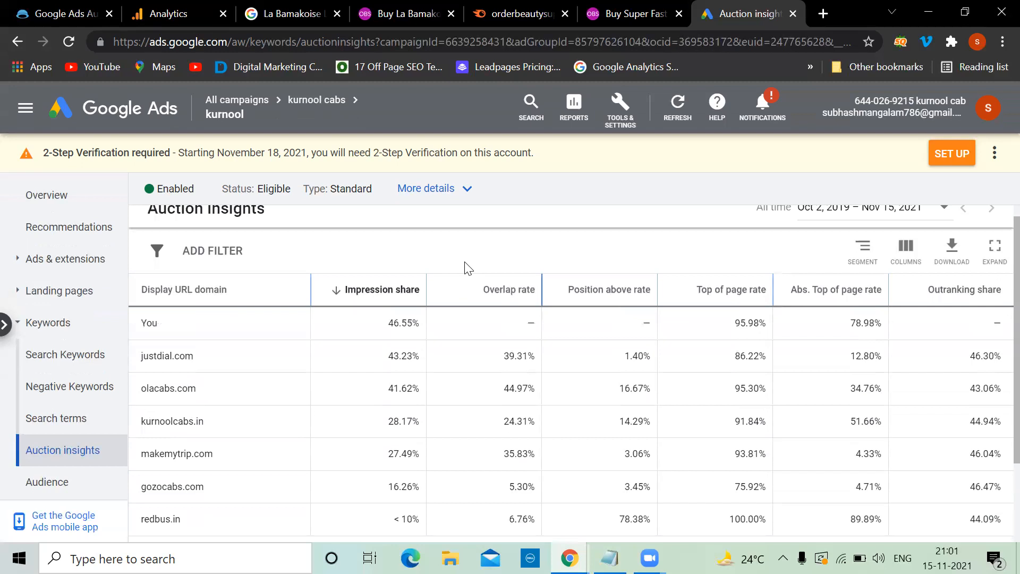
{"action": "scroll", "coordinate": [468, 268], "scroll_direction": "up", "scroll_amount": 1}
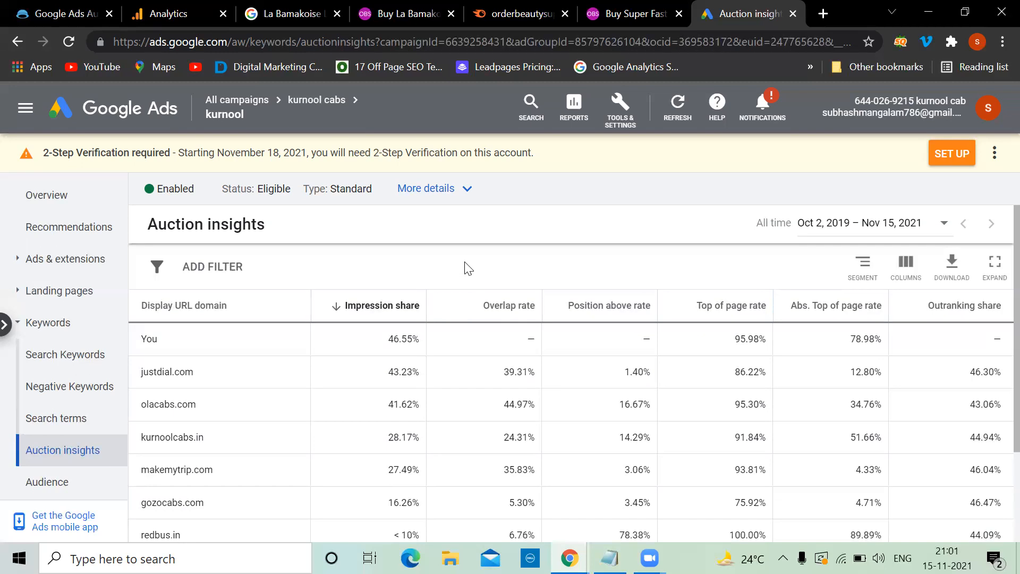
Step: In a new tab, search 'digital marketing course in hyderabad' and scroll through the paid ads
{"action": "left_click", "coordinate": [824, 14]}
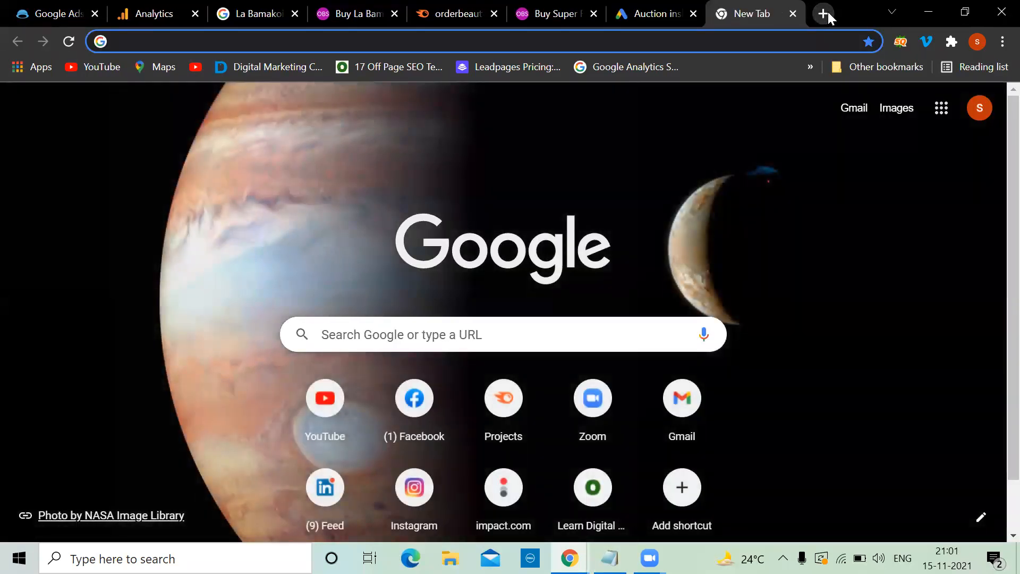
{"action": "type", "text": "digitalnest.in"}
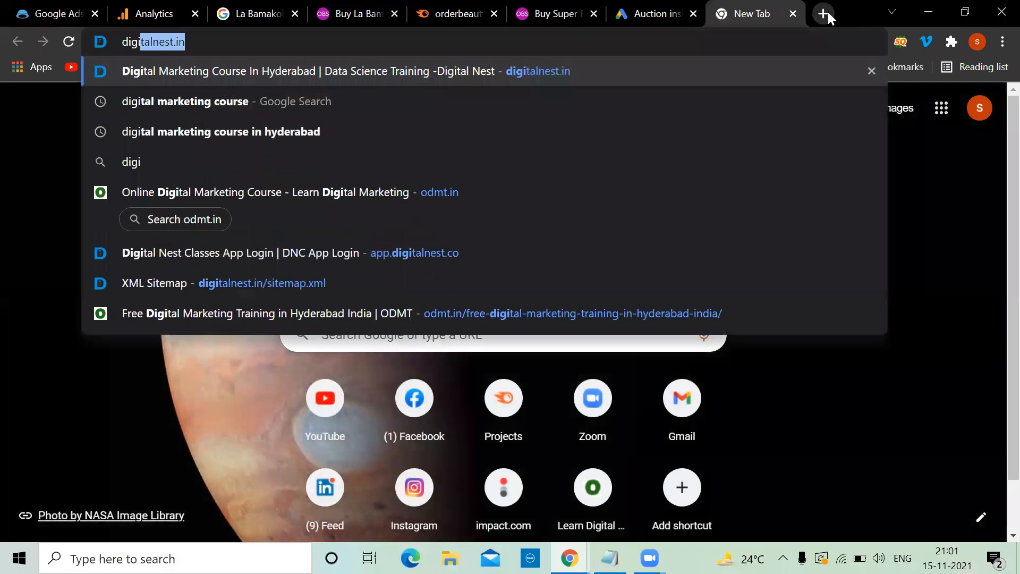
{"action": "left_click", "coordinate": [269, 131]}
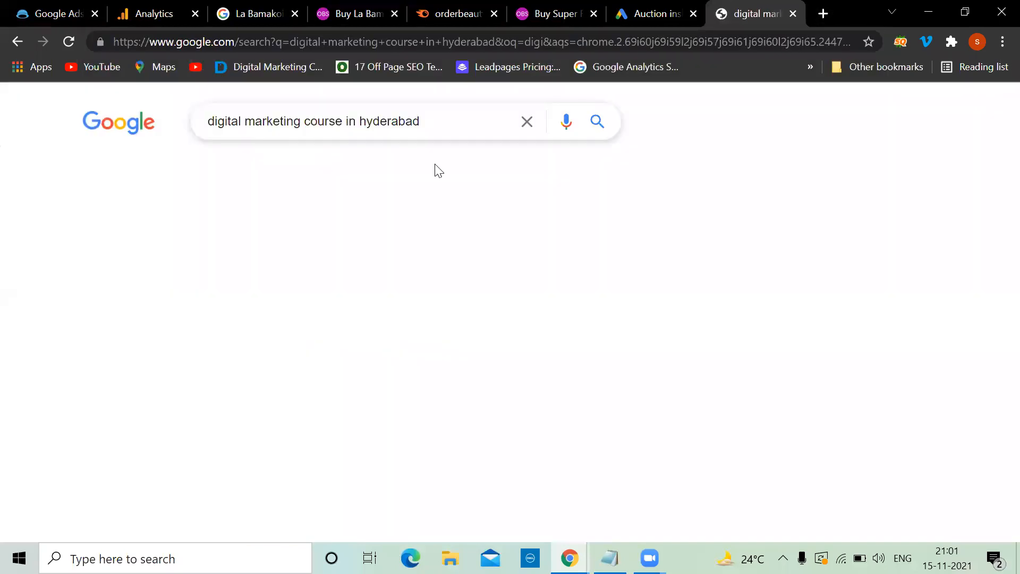
{"action": "scroll", "coordinate": [399, 369], "scroll_direction": "down", "scroll_amount": 3}
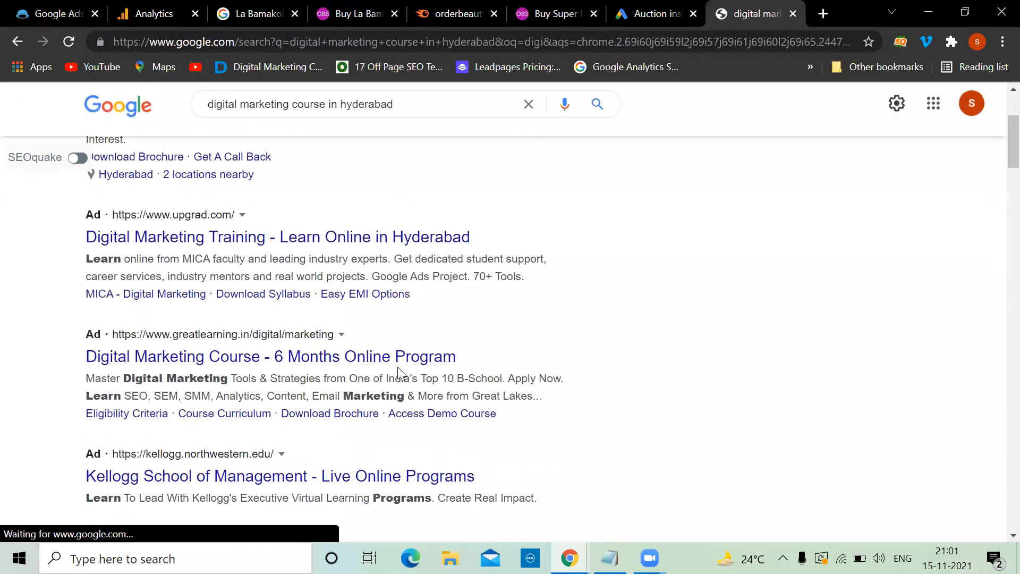
{"action": "scroll", "coordinate": [398, 366], "scroll_direction": "down", "scroll_amount": 1}
{"action": "scroll", "coordinate": [398, 369], "scroll_direction": "up", "scroll_amount": 2}
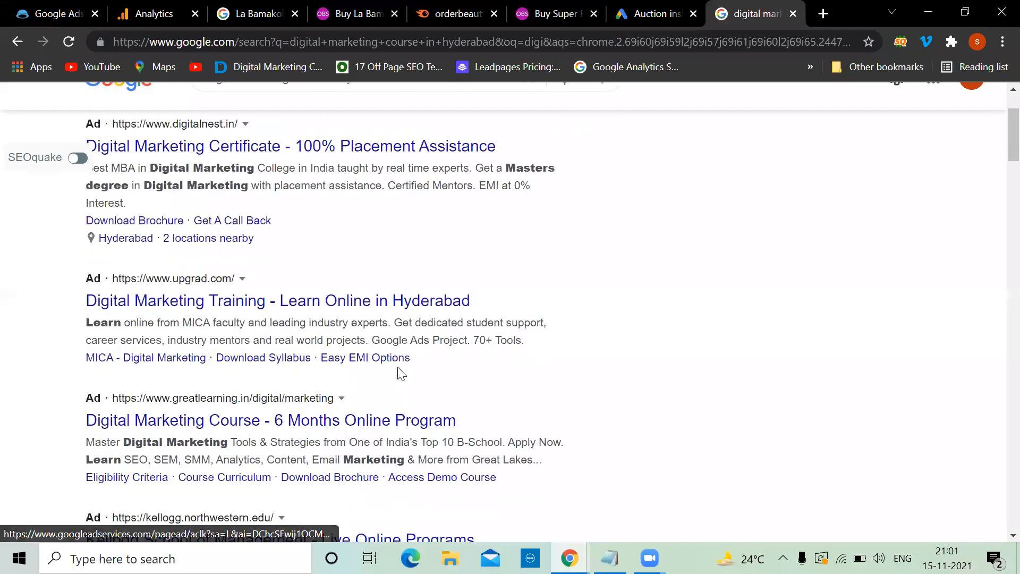
{"action": "scroll", "coordinate": [400, 372], "scroll_direction": "up", "scroll_amount": 2}
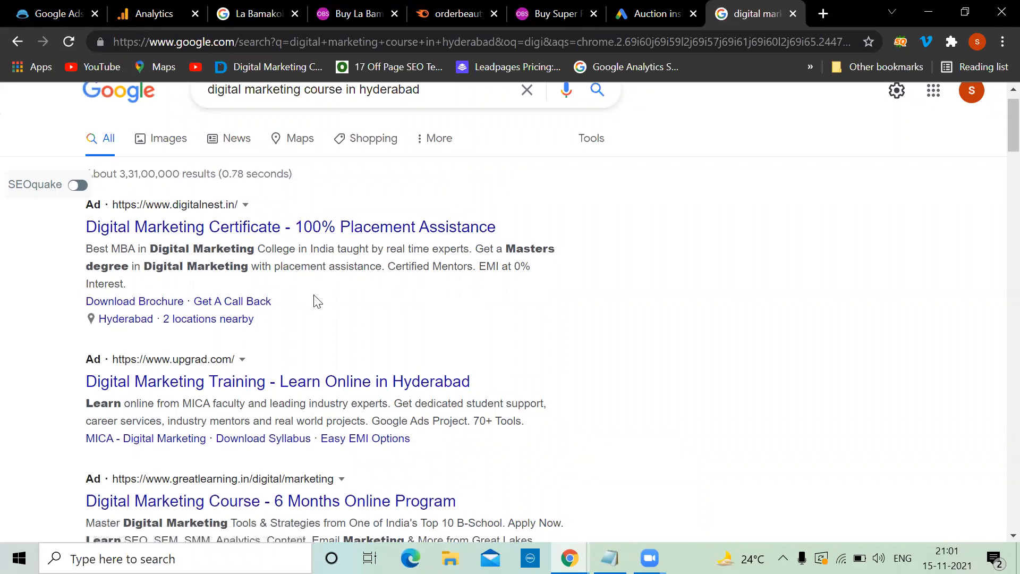
{"action": "scroll", "coordinate": [317, 302], "scroll_direction": "up", "scroll_amount": 1}
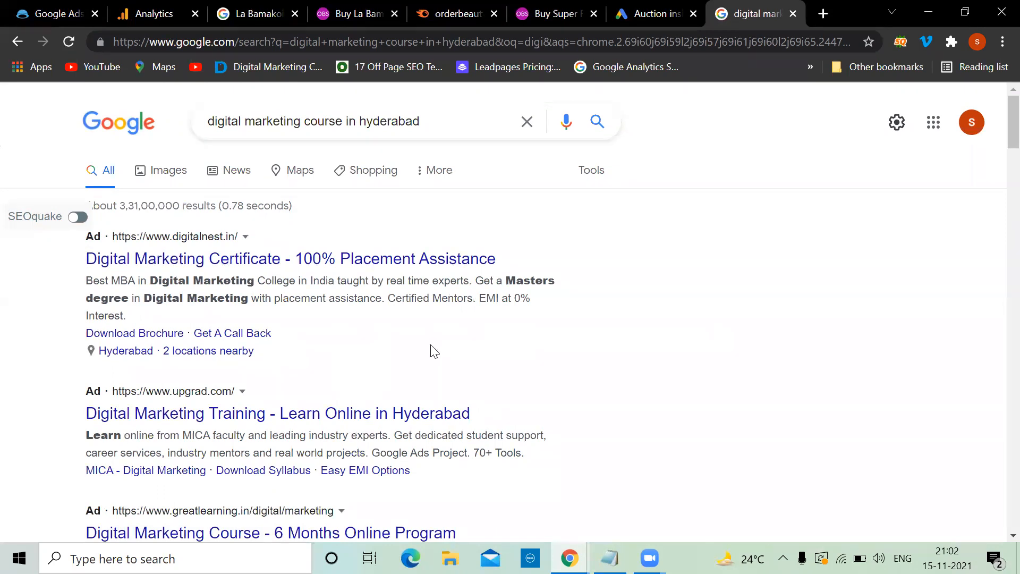
Step: Replace the old notes with lines 'adrank', 'Top 4 ads' and 'Bottom 3 ads'
{"action": "left_click", "coordinate": [610, 558]}
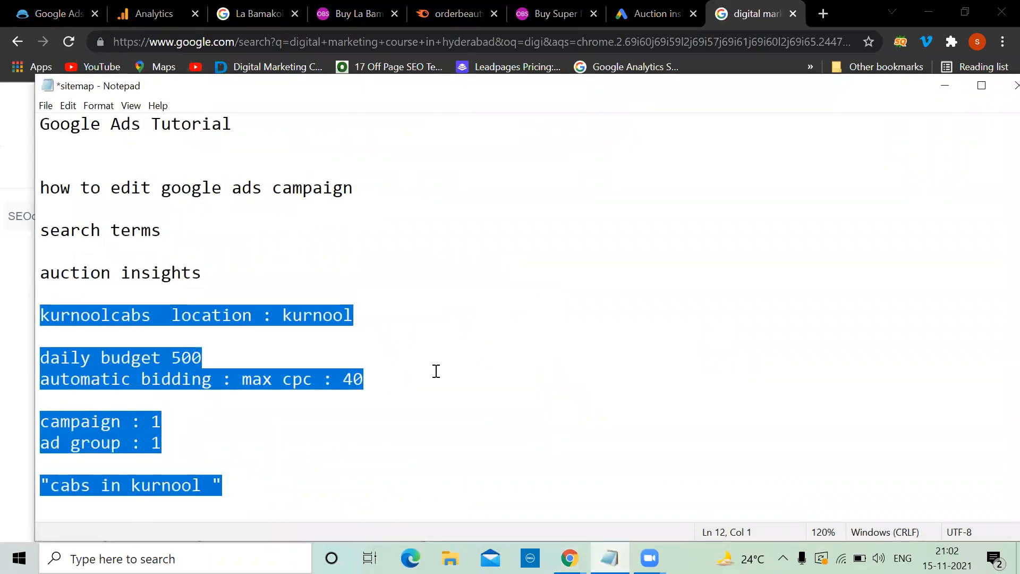
{"action": "left_click", "coordinate": [944, 85]}
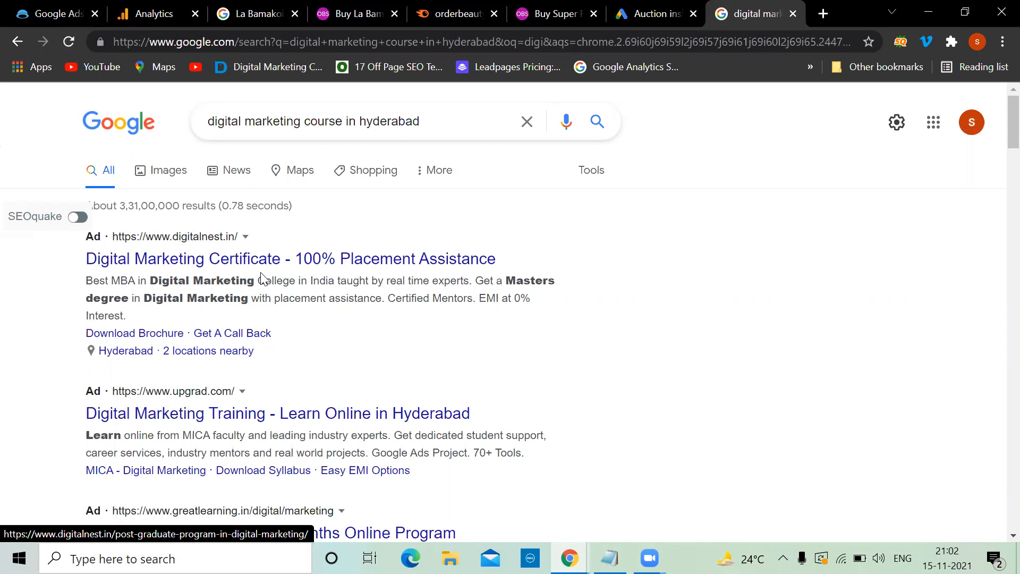
{"action": "left_click", "coordinate": [611, 558]}
{"action": "key", "text": "ctrl+a"}
{"action": "type", "text": "adrank"}
{"action": "key", "text": "Return"}
{"action": "key", "text": "Return"}
{"action": "key", "text": "Return"}
{"action": "type", "text": "Top 4 ads"}
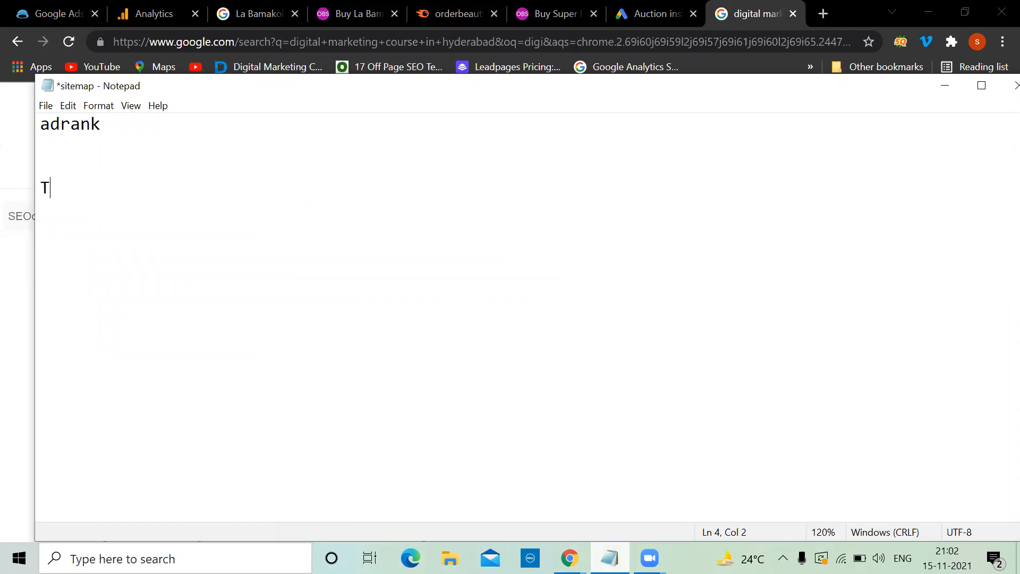
{"action": "key", "text": "Return"}
{"action": "key", "text": "Return"}
{"action": "key", "text": "Return"}
{"action": "type", "text": "Bottom 3 ads"}
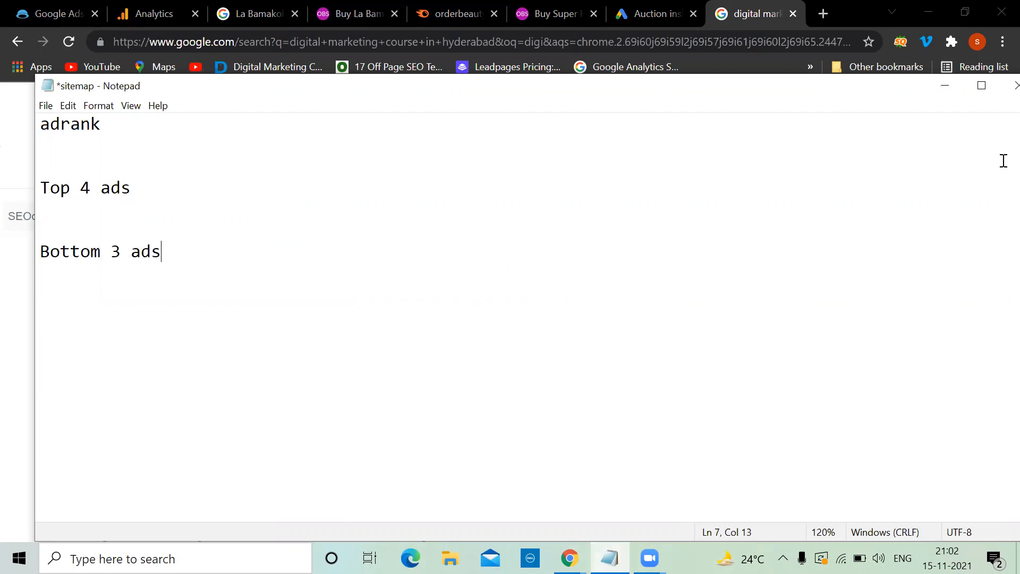
Step: Extend the first line to 'adrank depends on CPC', checking the search results in between
{"action": "left_click", "coordinate": [144, 132]}
{"action": "type", "text": "depends on"}
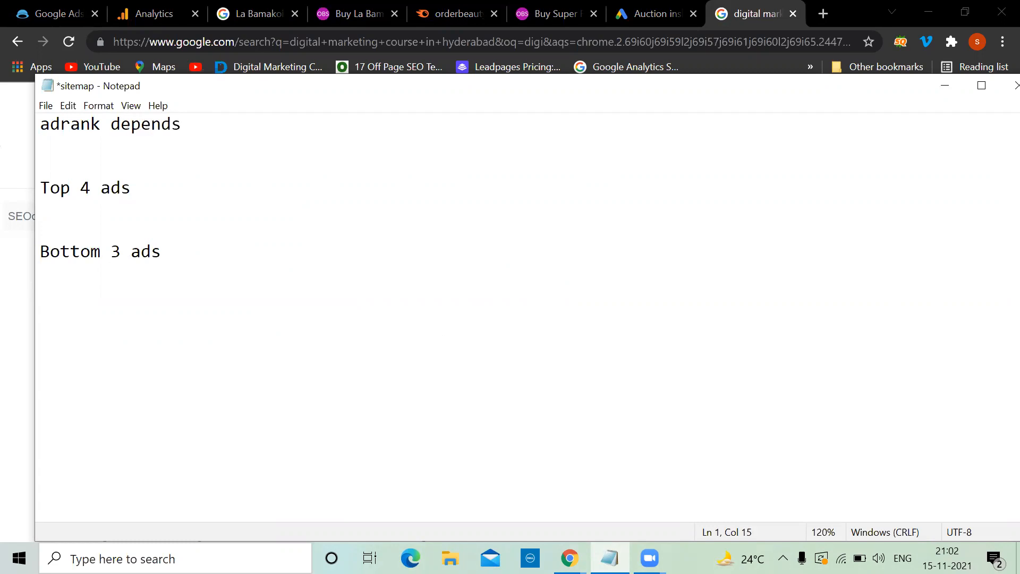
{"action": "key", "text": "Tab"}
{"action": "key", "text": "alt+Tab"}
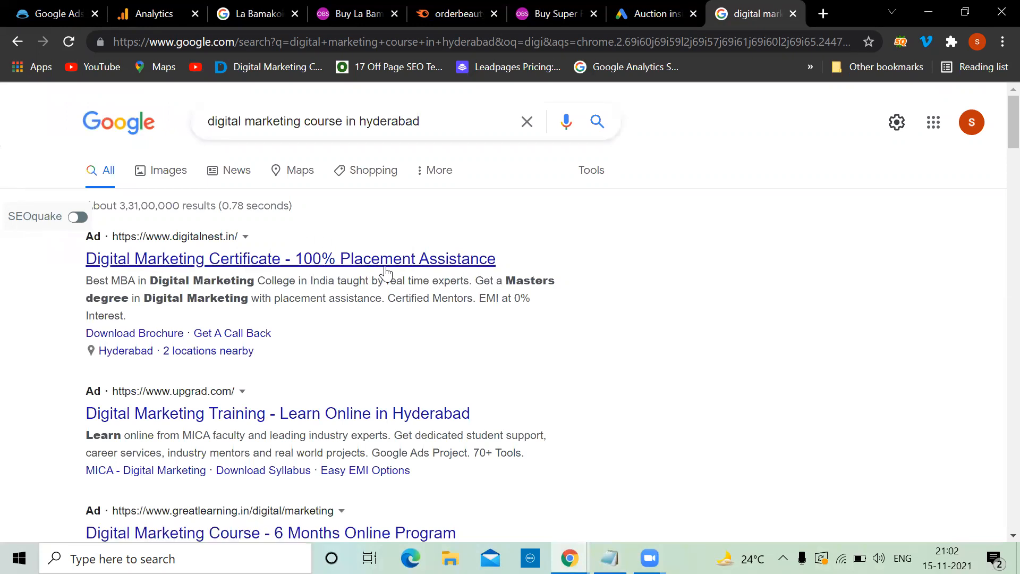
{"action": "key", "text": "alt+Tab"}
{"action": "type", "text": "CPC"}
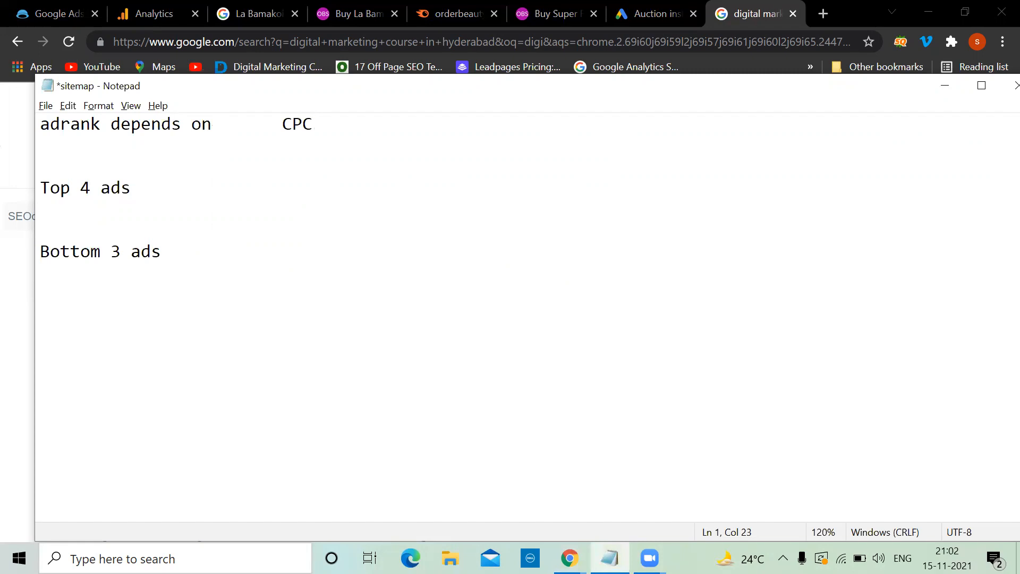
{"action": "key", "text": "alt+Tab"}
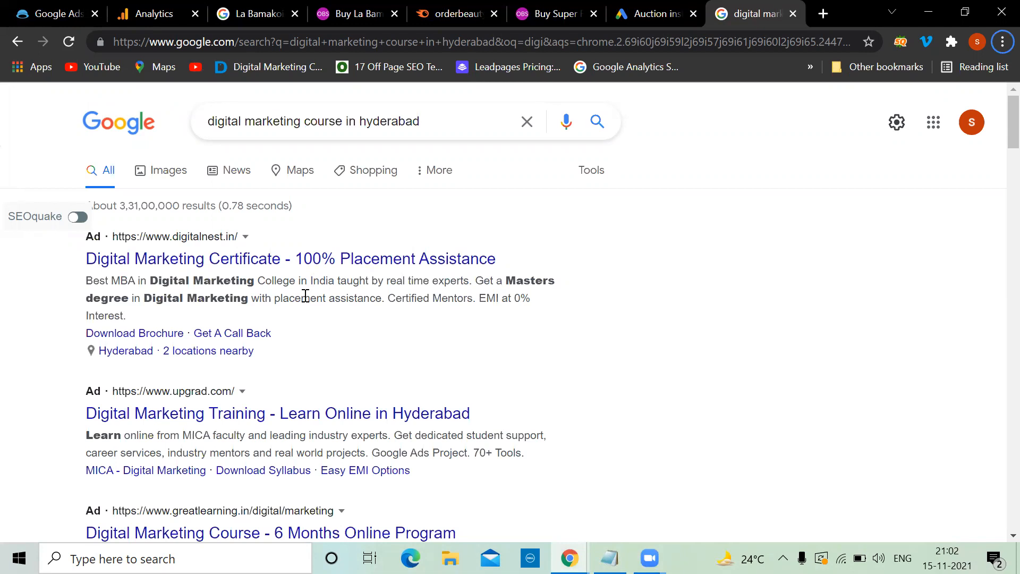
{"action": "key", "text": "alt+Tab"}
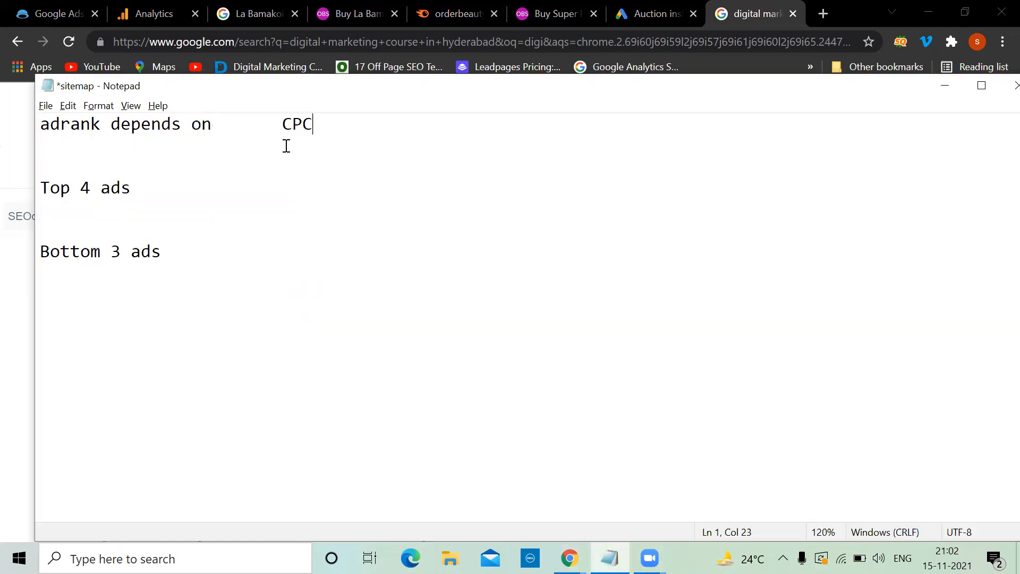
Step: Remove the gap before CPC and add a 'quality score' line below it
{"action": "left_click", "coordinate": [283, 128]}
{"action": "key", "text": "BackSpace"}
{"action": "key", "text": "BackSpace"}
{"action": "key", "text": "alt+Tab"}
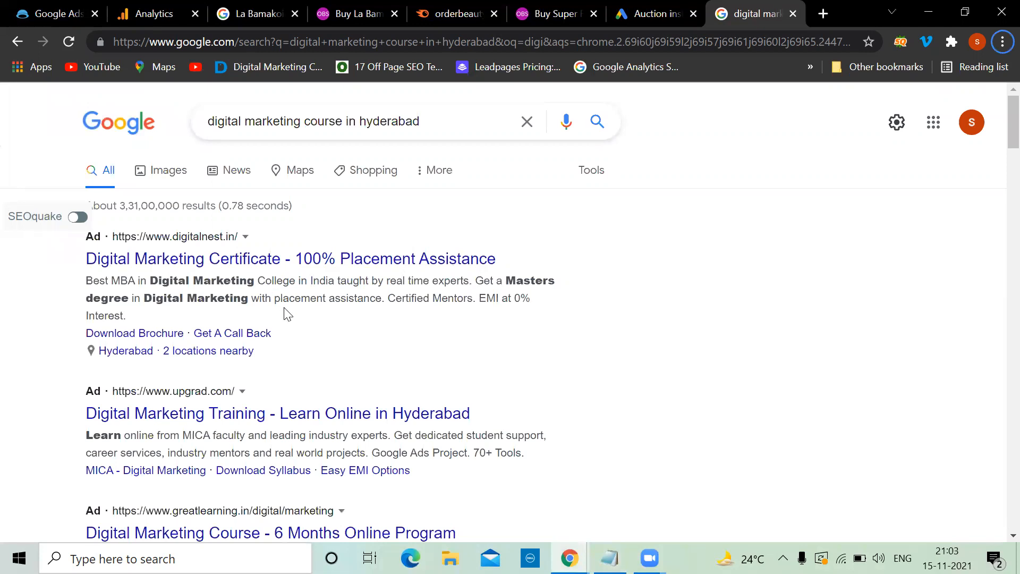
{"action": "key", "text": "alt+Tab"}
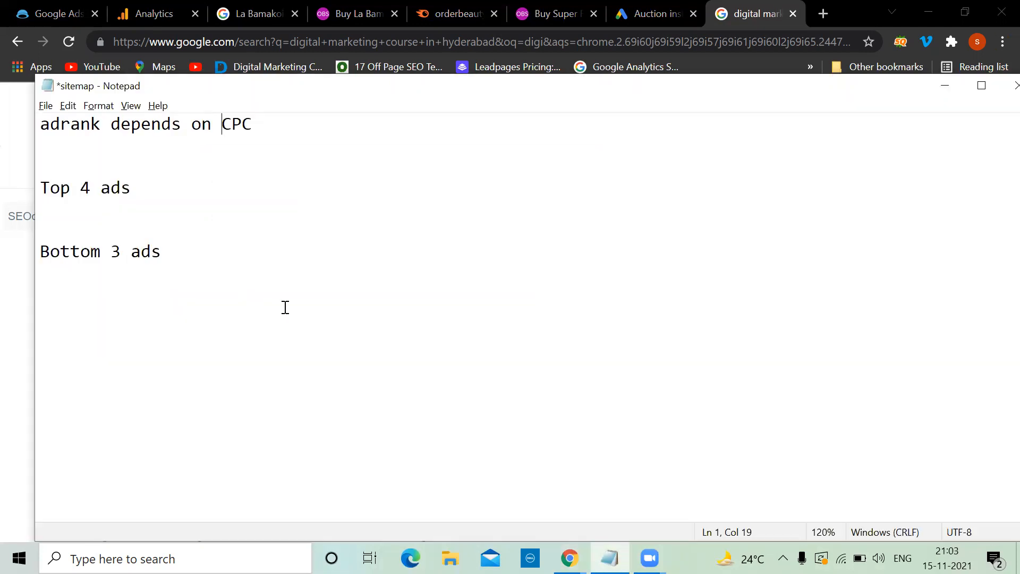
{"action": "left_click", "coordinate": [268, 125]}
{"action": "key", "text": "Return"}
{"action": "type", "text": "qu"}
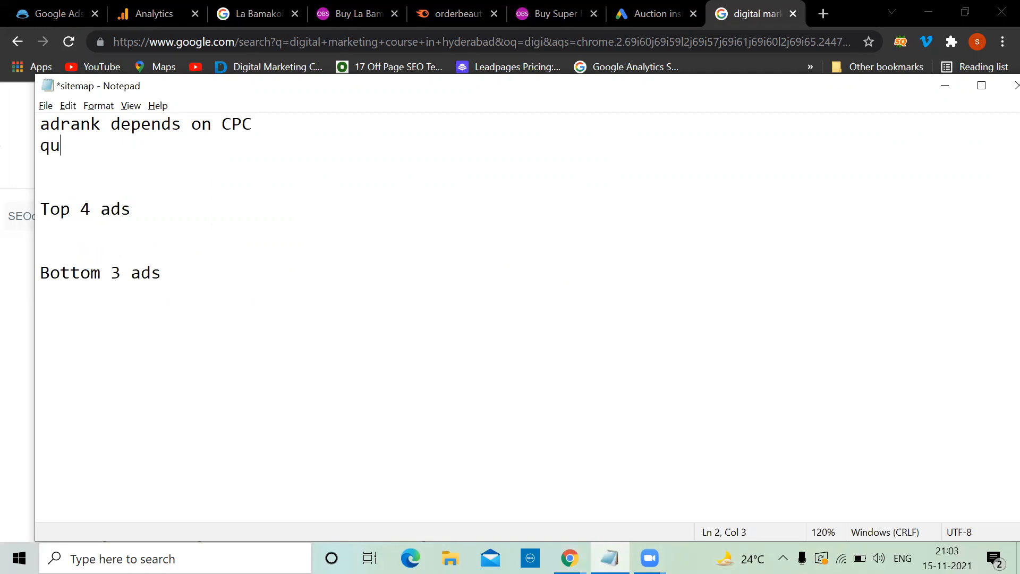
{"action": "type", "text": "ality score"}
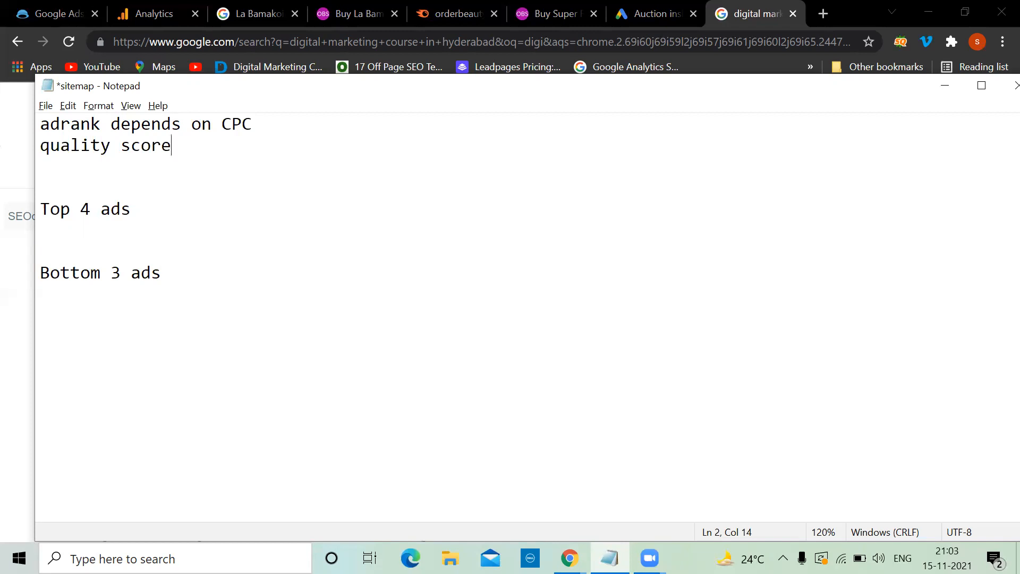
{"action": "left_click", "coordinate": [946, 87]}
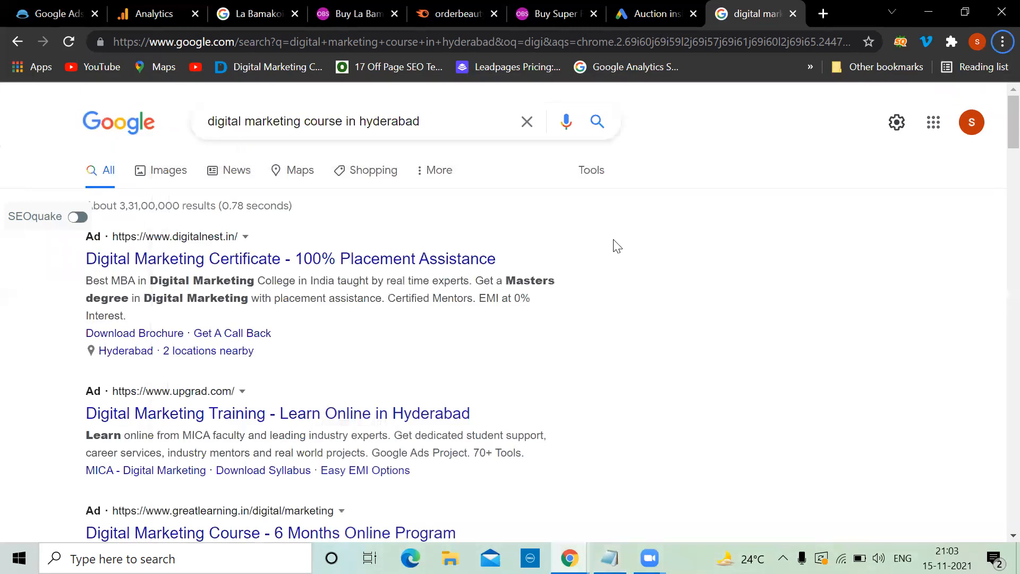
Step: Return to the kurnool Auction insights page and open its Change history
{"action": "scroll", "coordinate": [617, 245], "scroll_direction": "down", "scroll_amount": 4}
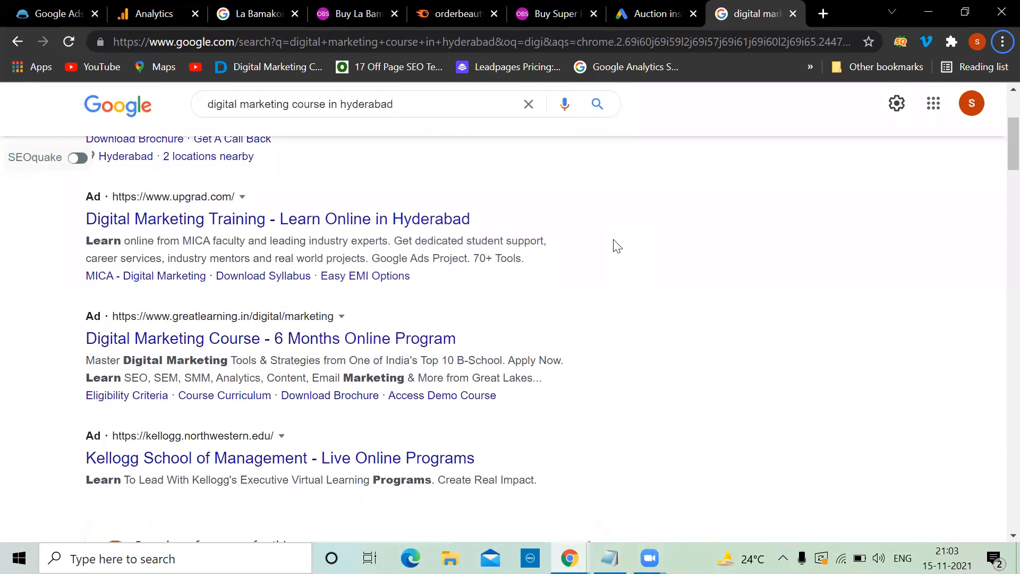
{"action": "scroll", "coordinate": [616, 245], "scroll_direction": "down", "scroll_amount": 1}
{"action": "scroll", "coordinate": [616, 246], "scroll_direction": "up", "scroll_amount": 5}
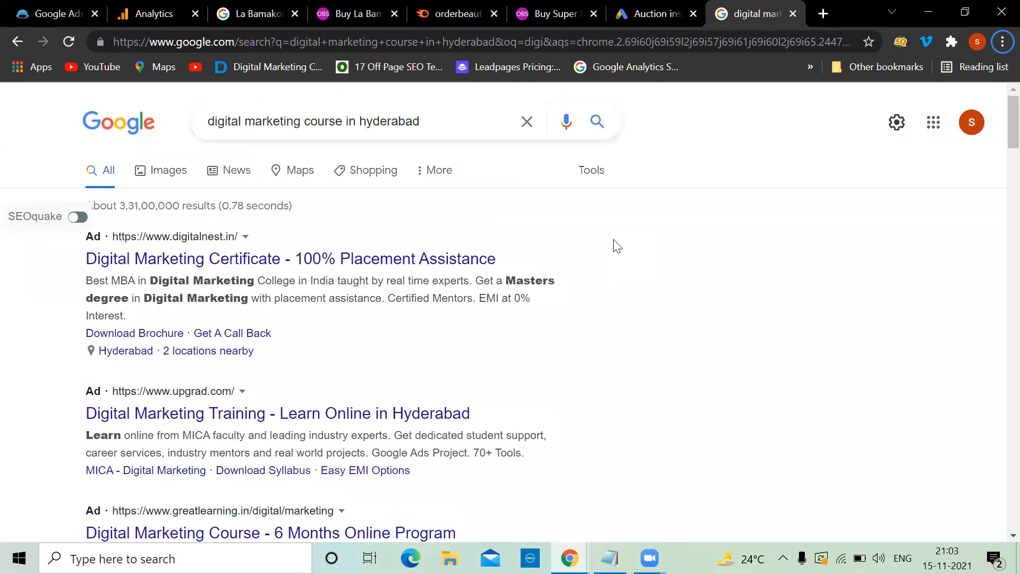
{"action": "left_click", "coordinate": [642, 8]}
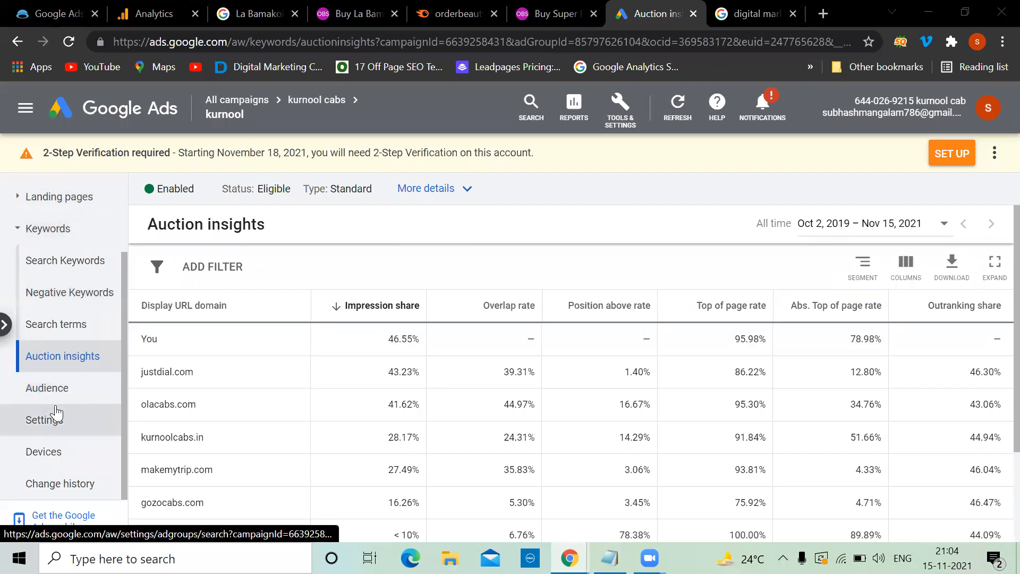
{"action": "left_click", "coordinate": [63, 486]}
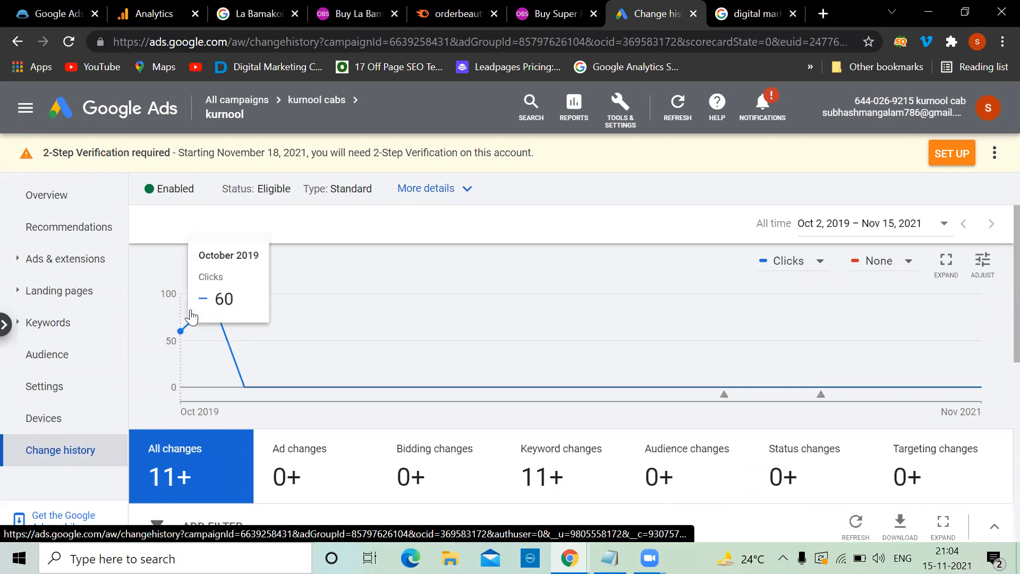
Step: Scroll the Change history table up to the latest entry: a negative exact match keyword added Jun 25, 2021
{"action": "scroll", "coordinate": [398, 279], "scroll_direction": "down", "scroll_amount": 5}
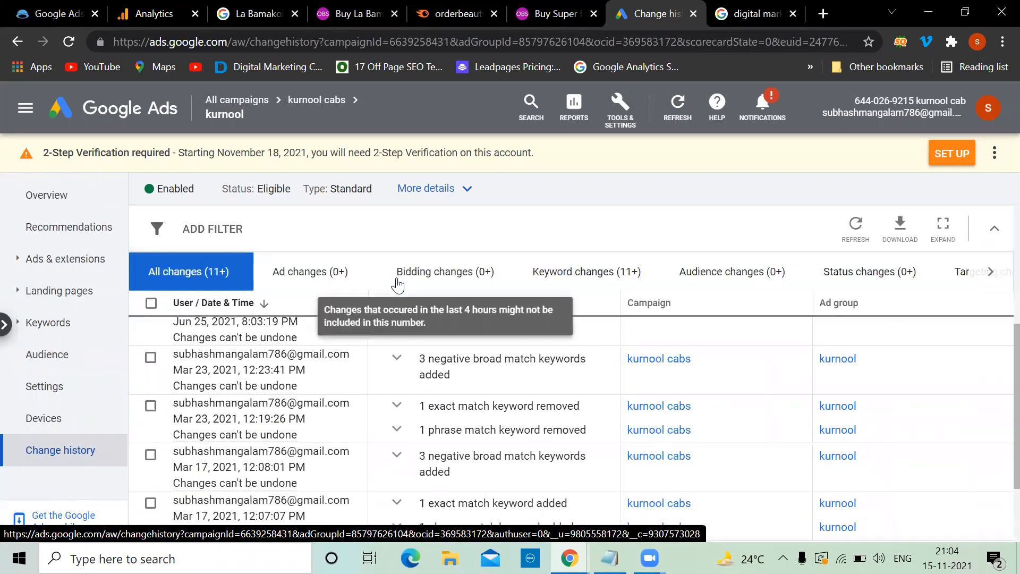
{"action": "scroll", "coordinate": [333, 383], "scroll_direction": "down", "scroll_amount": 2}
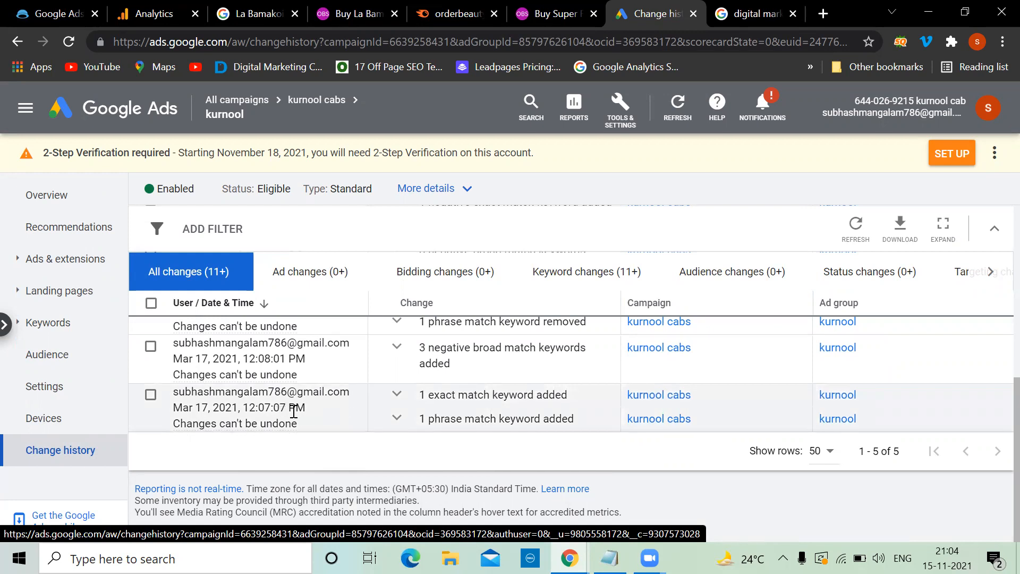
{"action": "scroll", "coordinate": [287, 411], "scroll_direction": "up", "scroll_amount": 1}
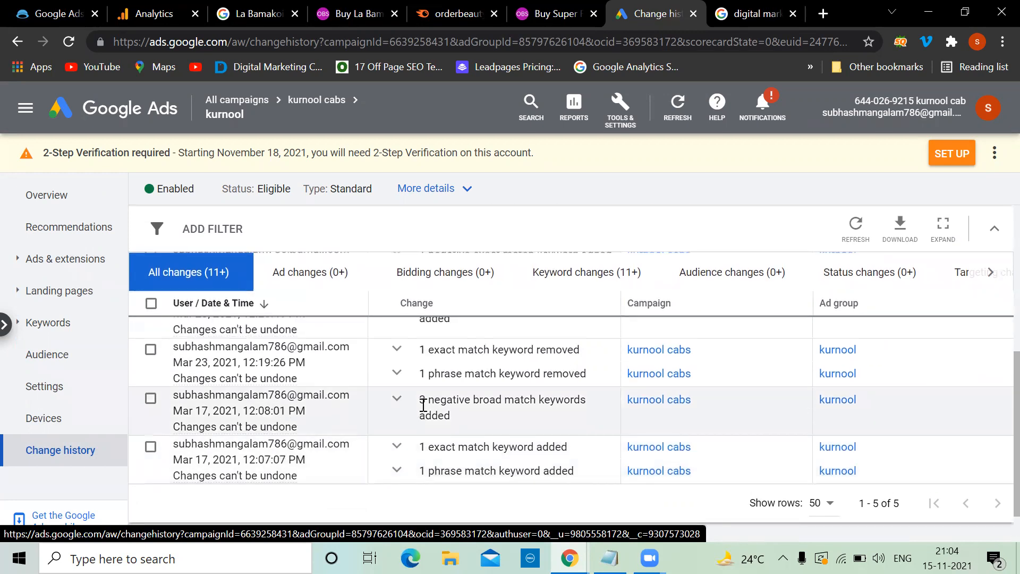
{"action": "scroll", "coordinate": [510, 407], "scroll_direction": "up", "scroll_amount": 1}
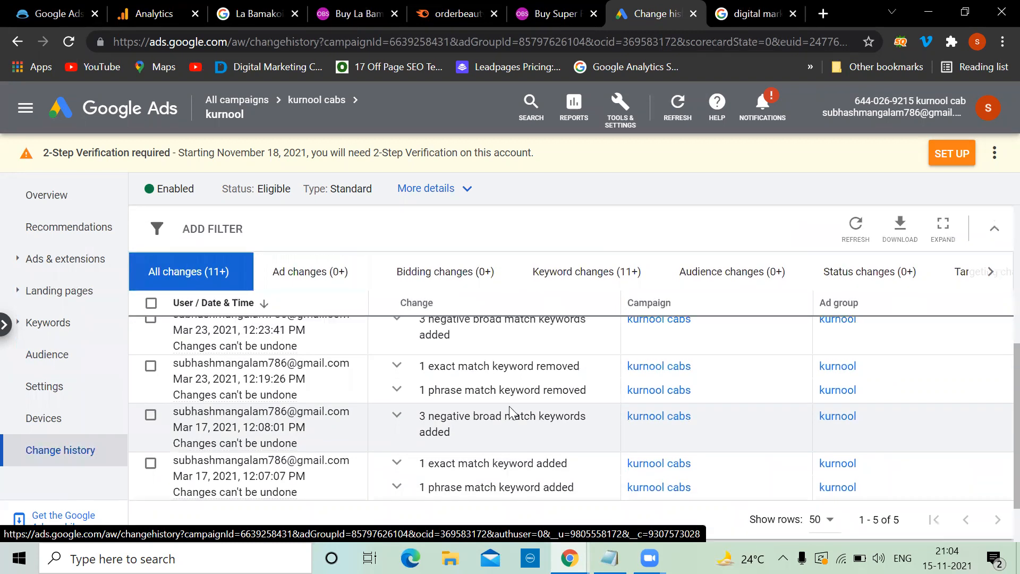
{"action": "scroll", "coordinate": [511, 404], "scroll_direction": "up", "scroll_amount": 3}
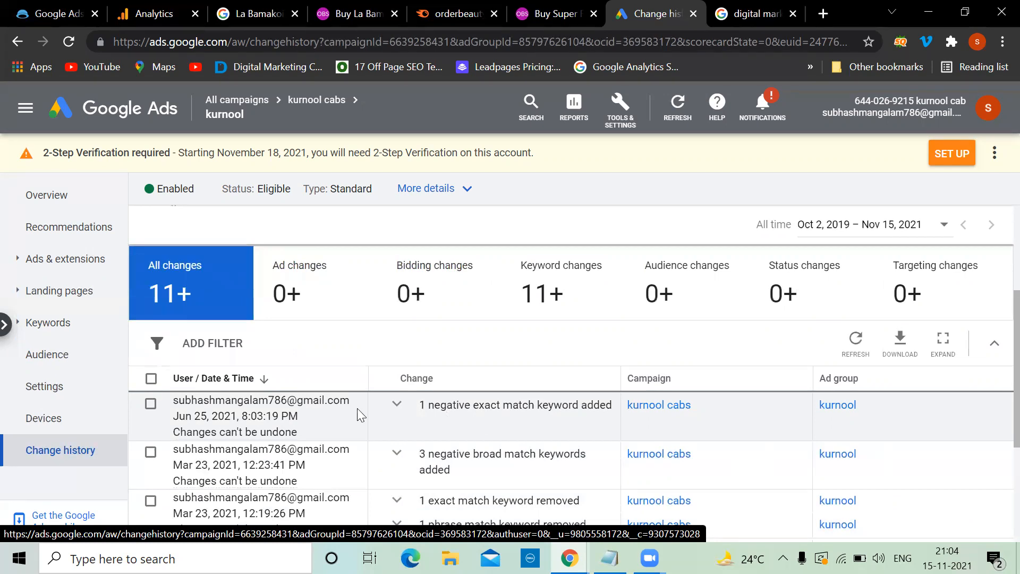
{"action": "scroll", "coordinate": [311, 436], "scroll_direction": "down", "scroll_amount": 5}
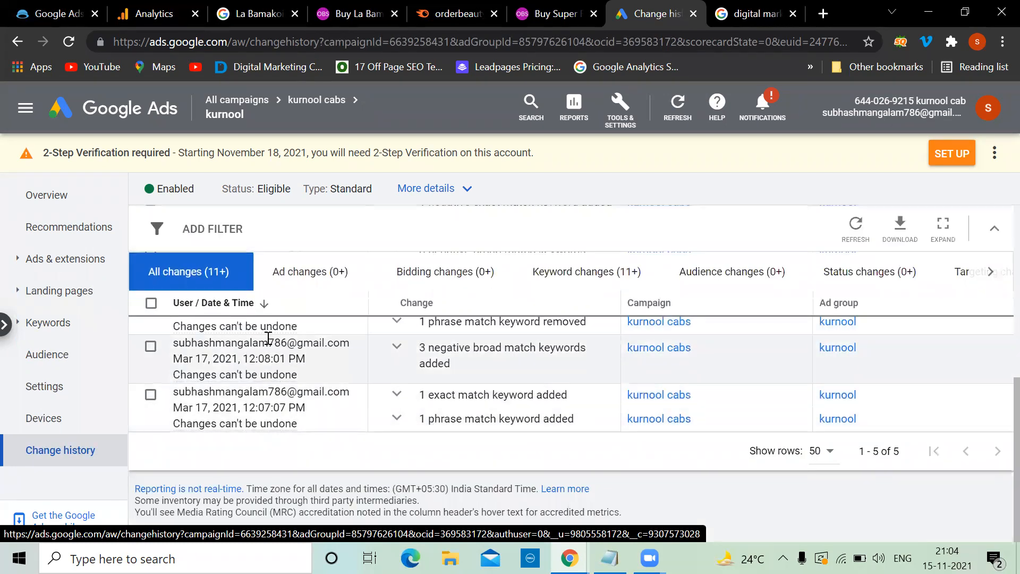
{"action": "scroll", "coordinate": [266, 348], "scroll_direction": "up", "scroll_amount": 1}
{"action": "scroll", "coordinate": [262, 359], "scroll_direction": "up", "scroll_amount": 2}
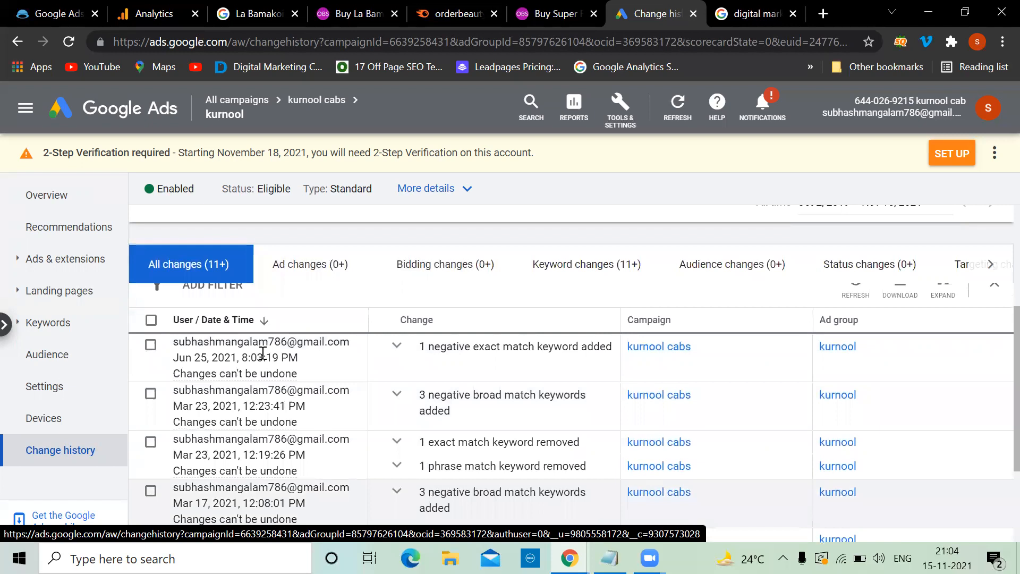
{"action": "scroll", "coordinate": [263, 354], "scroll_direction": "up", "scroll_amount": 3}
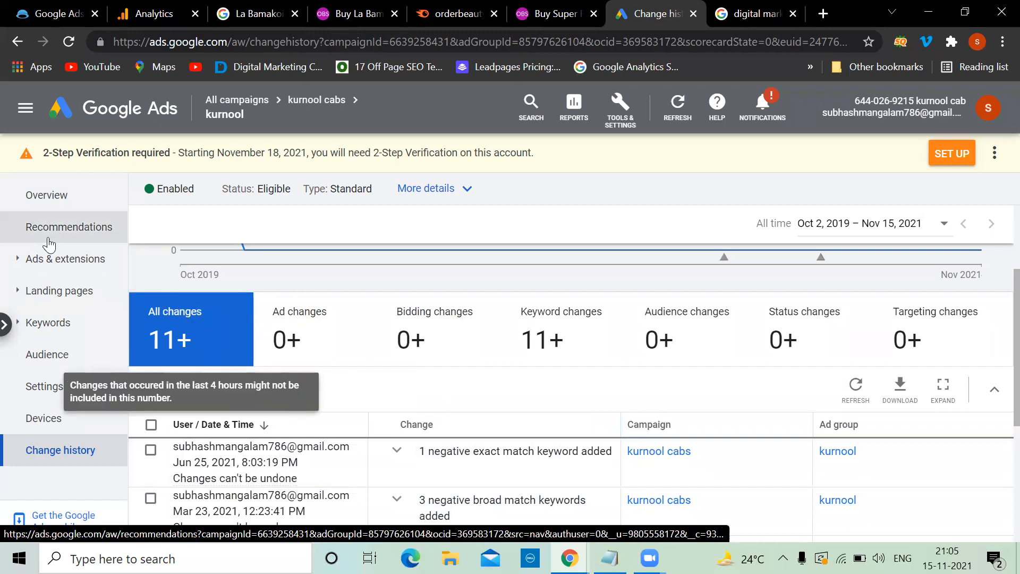
Step: Raise the Mobile phones bid adjustment by 10% in the kurnool Devices report
{"action": "left_click", "coordinate": [43, 423]}
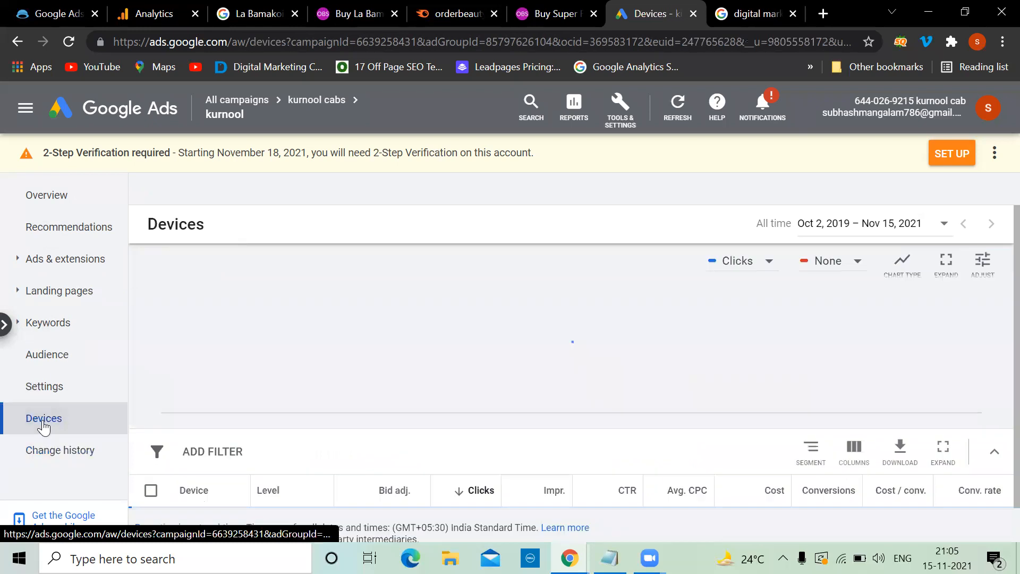
{"action": "scroll", "coordinate": [314, 341], "scroll_direction": "down", "scroll_amount": 4}
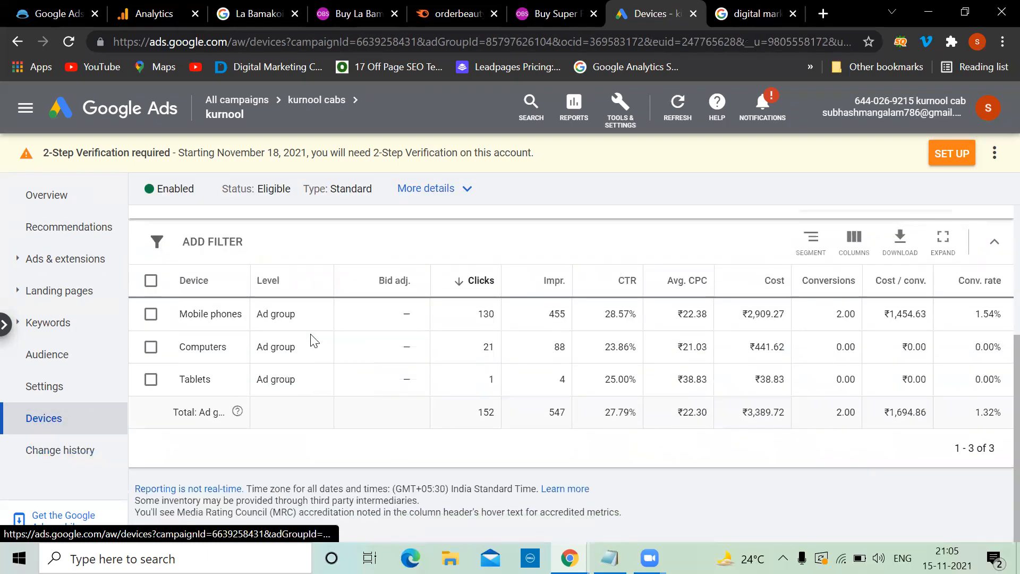
{"action": "left_click_drag", "start_coordinate": [251, 278], "coordinate": [310, 276]}
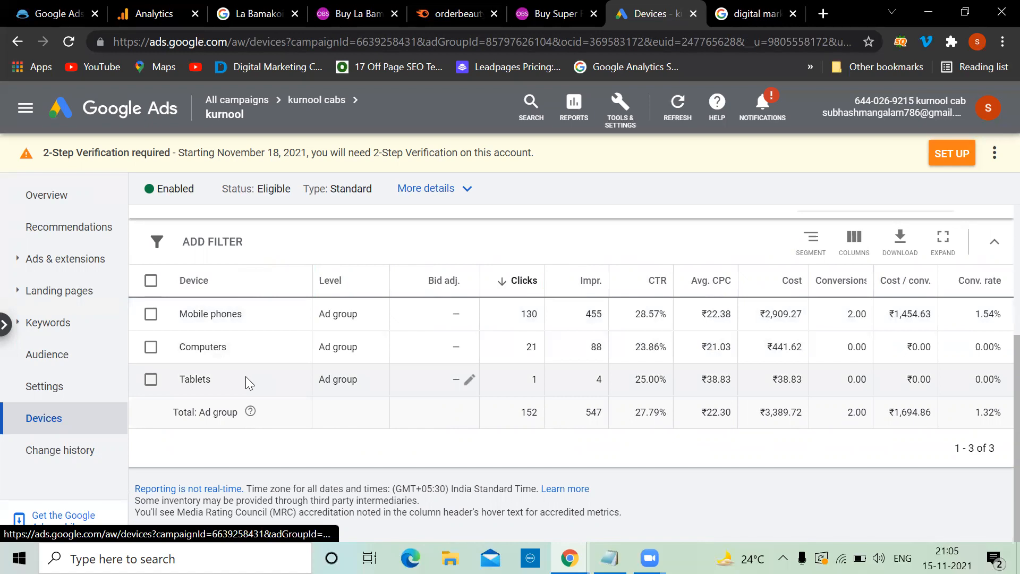
{"action": "left_click", "coordinate": [151, 349]}
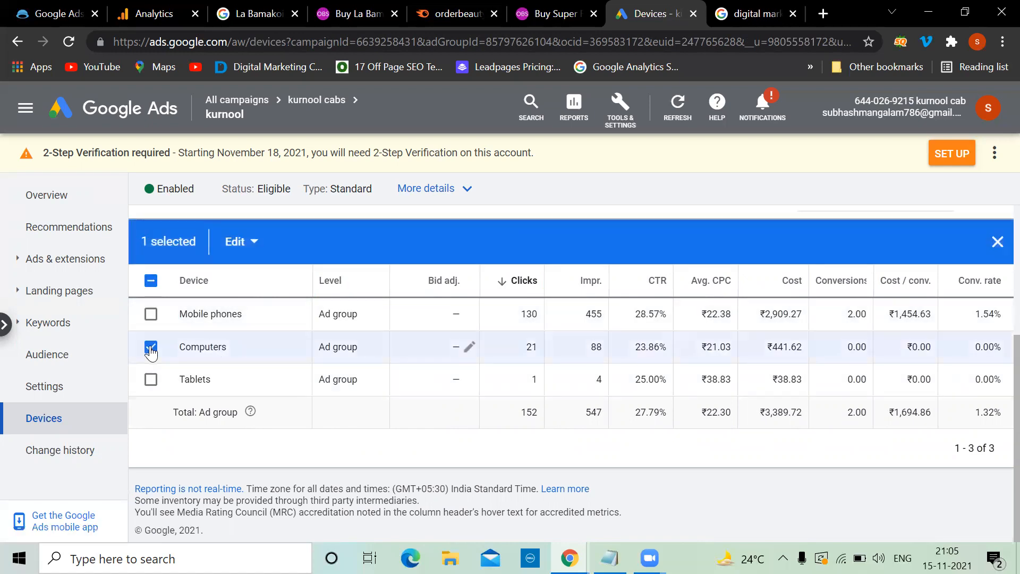
{"action": "left_click", "coordinate": [151, 349]}
{"action": "left_click", "coordinate": [151, 318]}
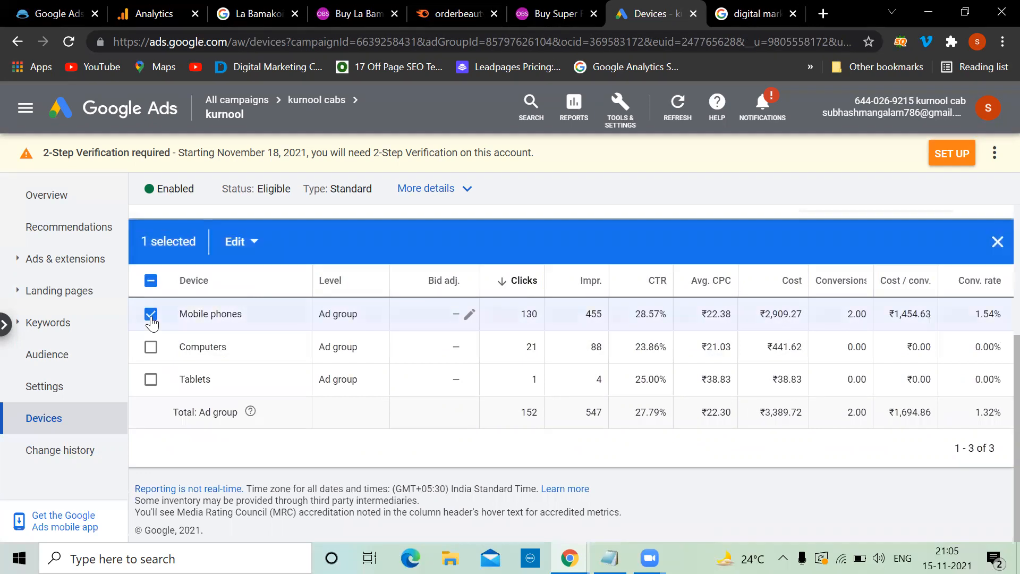
{"action": "left_click", "coordinate": [254, 246]}
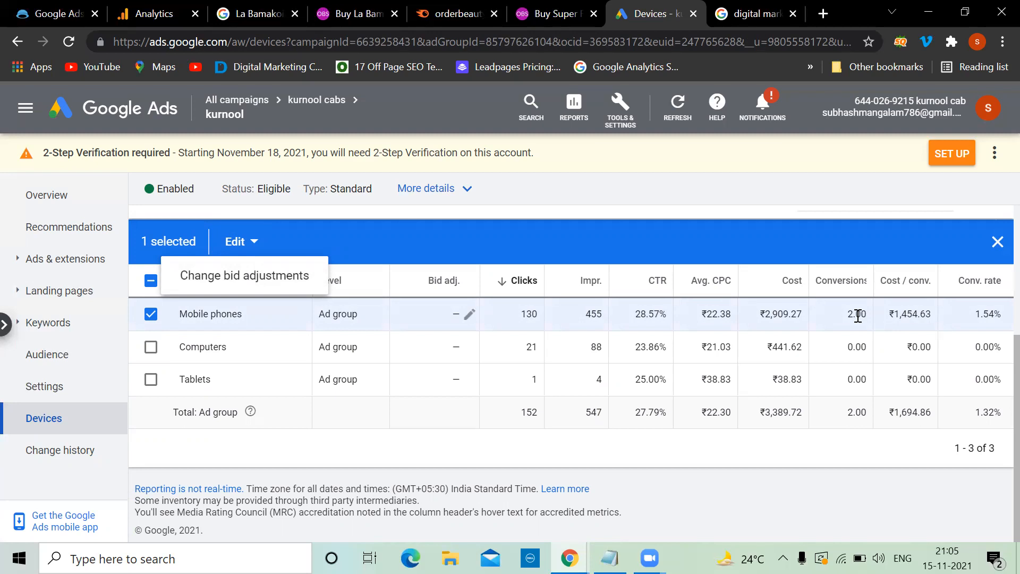
{"action": "left_click", "coordinate": [285, 276]}
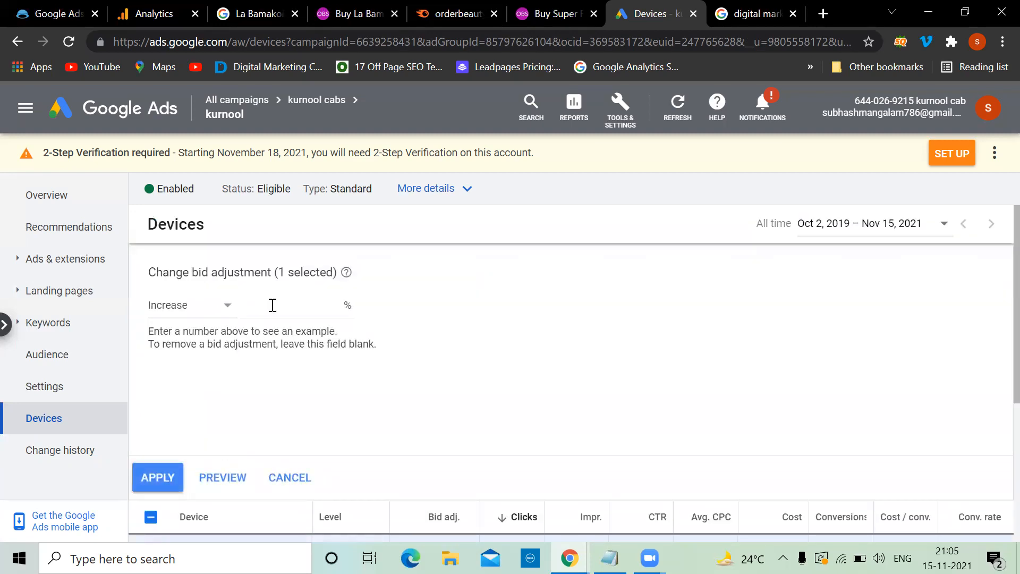
{"action": "type", "text": "10"}
{"action": "left_click", "coordinate": [160, 471]}
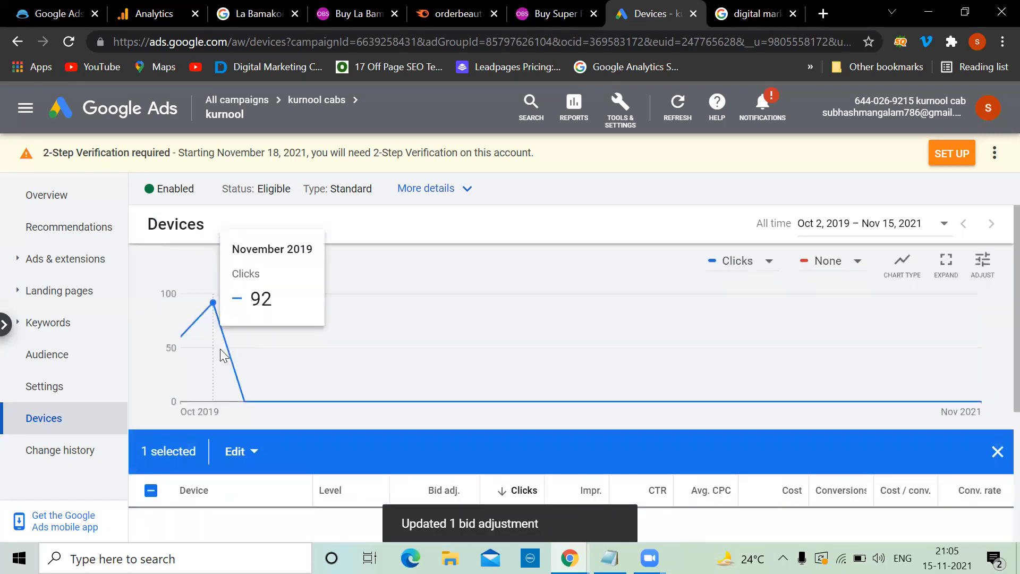
Step: Select both Mobile phones and Computers for a shared bid adjustment change
{"action": "scroll", "coordinate": [230, 366], "scroll_direction": "down", "scroll_amount": 2}
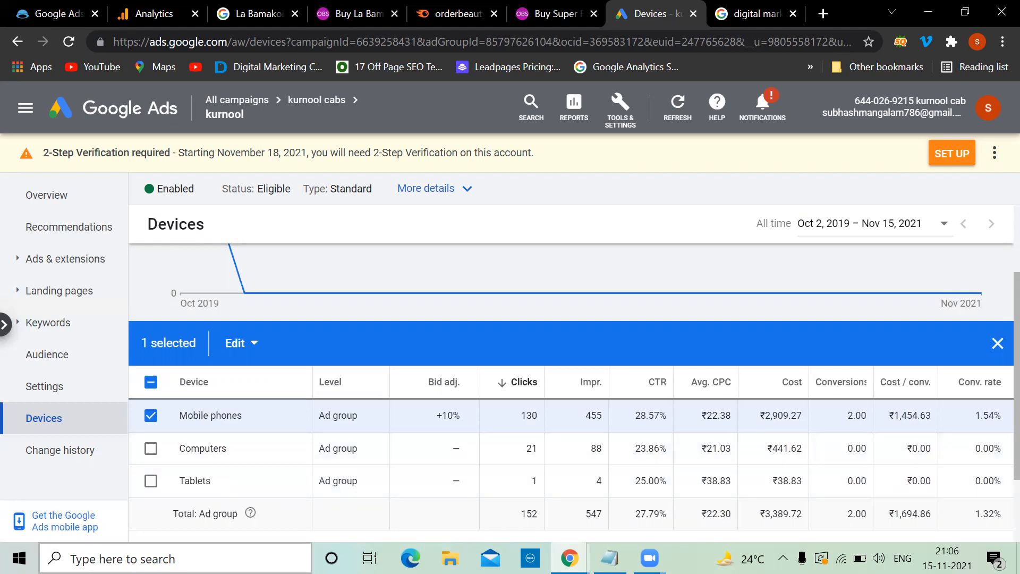
{"action": "left_click", "coordinate": [151, 448]}
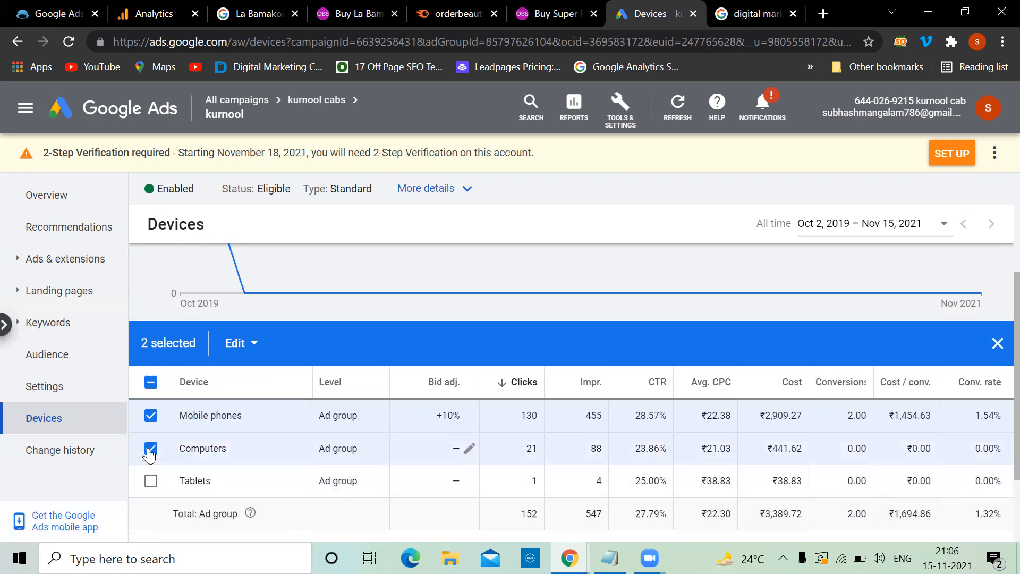
{"action": "left_click", "coordinate": [252, 353]}
{"action": "scroll", "coordinate": [253, 375], "scroll_direction": "down", "scroll_amount": 2}
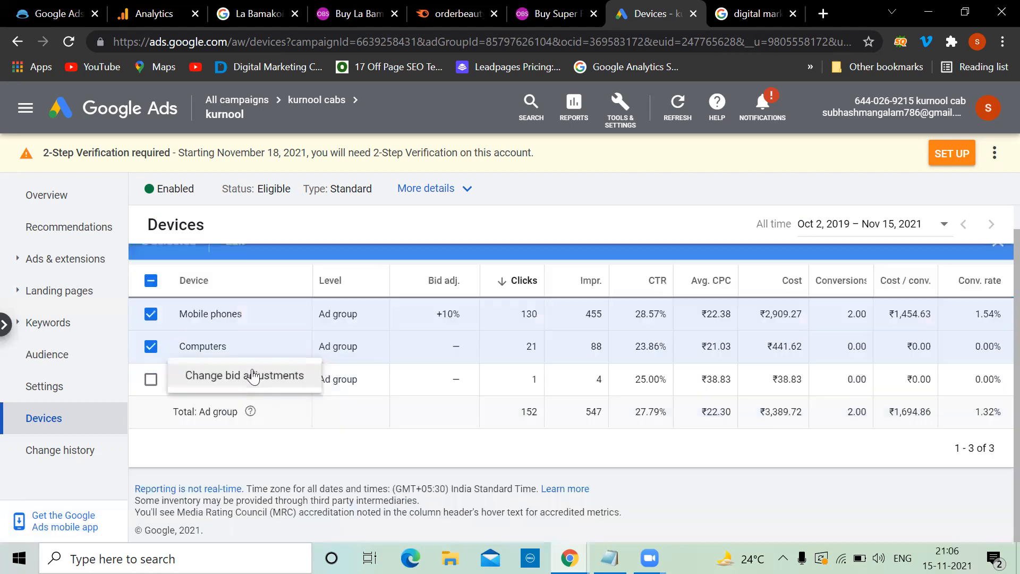
{"action": "left_click", "coordinate": [253, 377]}
Step: Apply a 90% bid decrease to Mobile phones and Computers
{"action": "left_click", "coordinate": [230, 314]}
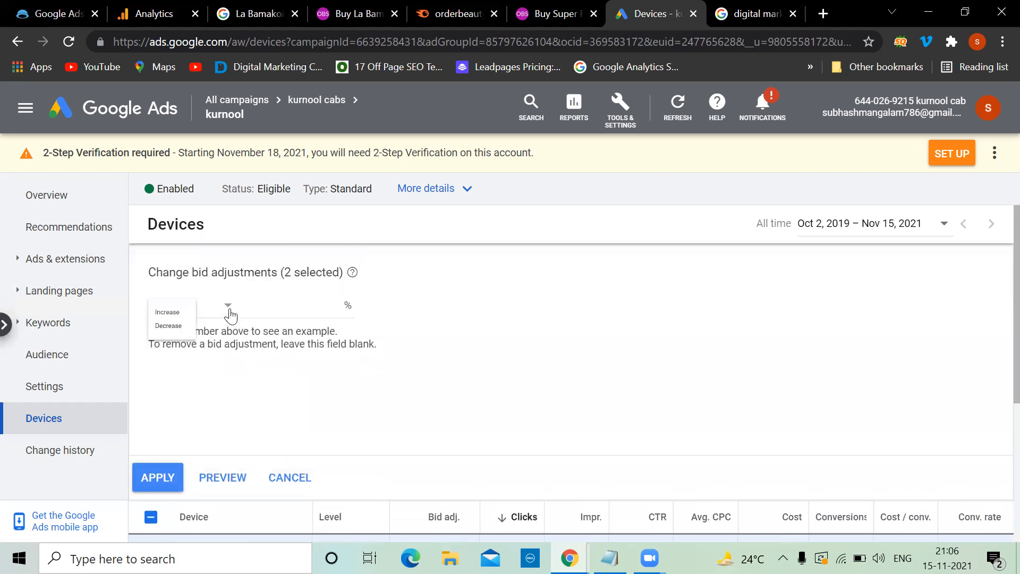
{"action": "left_click", "coordinate": [190, 352]}
{"action": "left_click", "coordinate": [254, 304]}
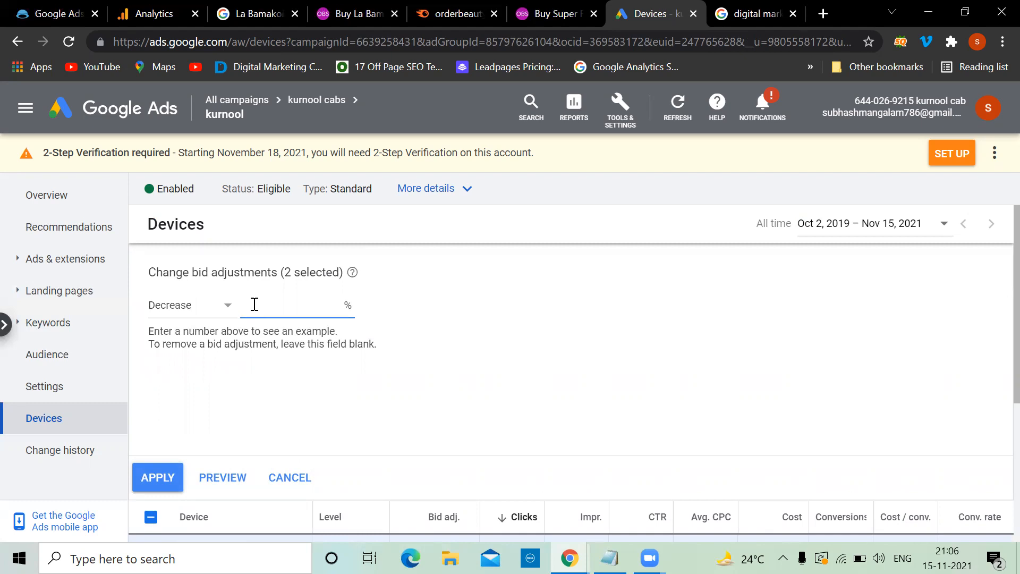
{"action": "type", "text": "90"}
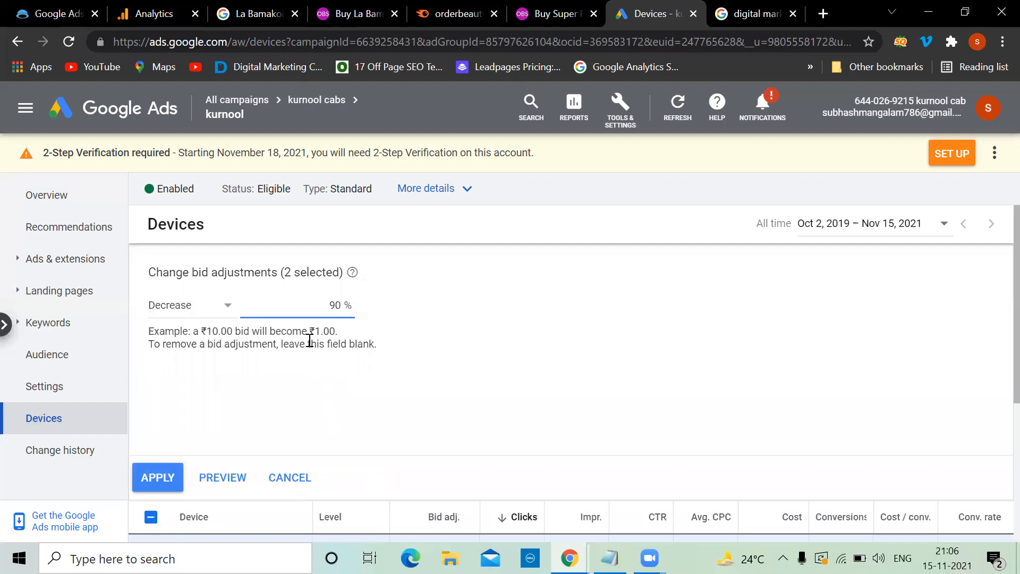
{"action": "key", "text": "BackSpace"}
{"action": "key", "text": "BackSpace"}
{"action": "type", "text": "50"}
{"action": "key", "text": "BackSpace"}
{"action": "key", "text": "BackSpace"}
{"action": "type", "text": "90"}
{"action": "left_click", "coordinate": [158, 479]}
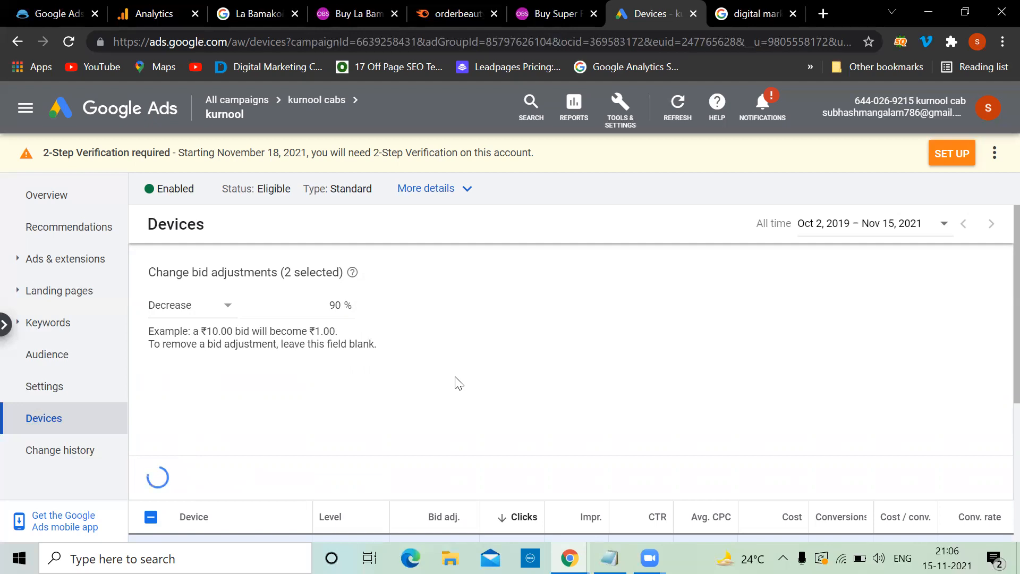
{"action": "scroll", "coordinate": [454, 377], "scroll_direction": "down", "scroll_amount": 4}
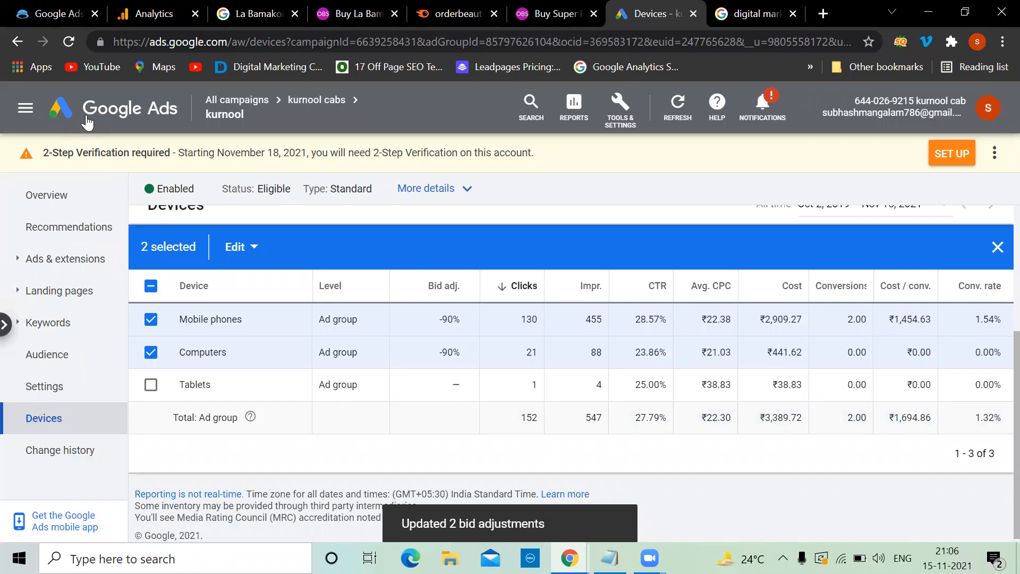
Step: Reload and review the kurnool ad group's change history
{"action": "left_click", "coordinate": [57, 452]}
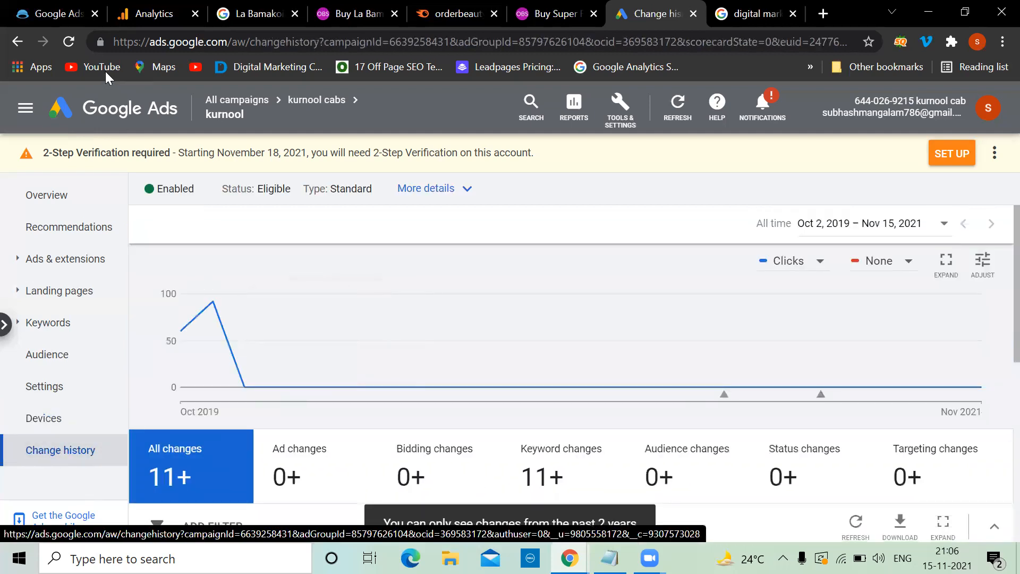
{"action": "left_click", "coordinate": [70, 42]}
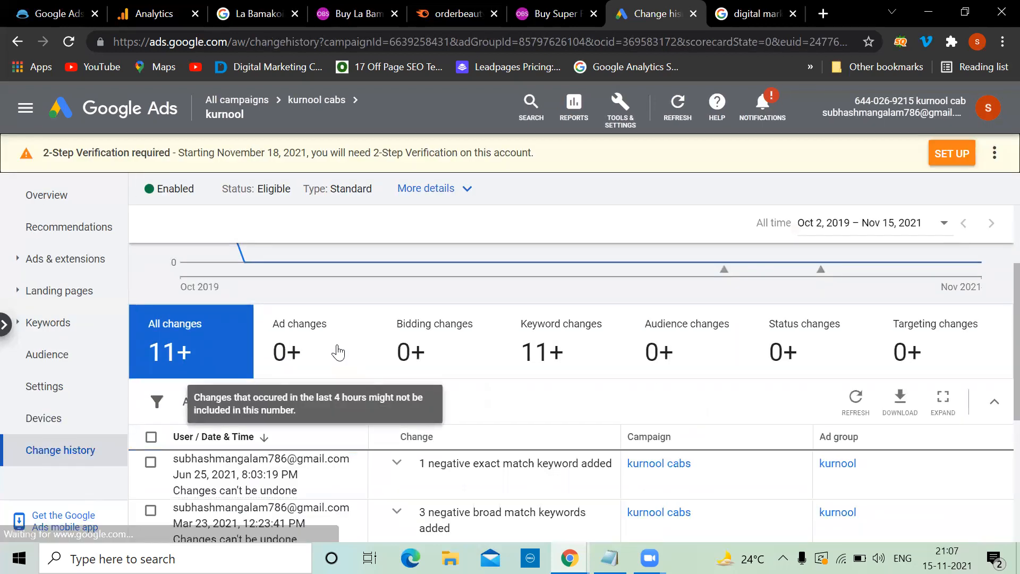
{"action": "scroll", "coordinate": [338, 352], "scroll_direction": "down", "scroll_amount": 1}
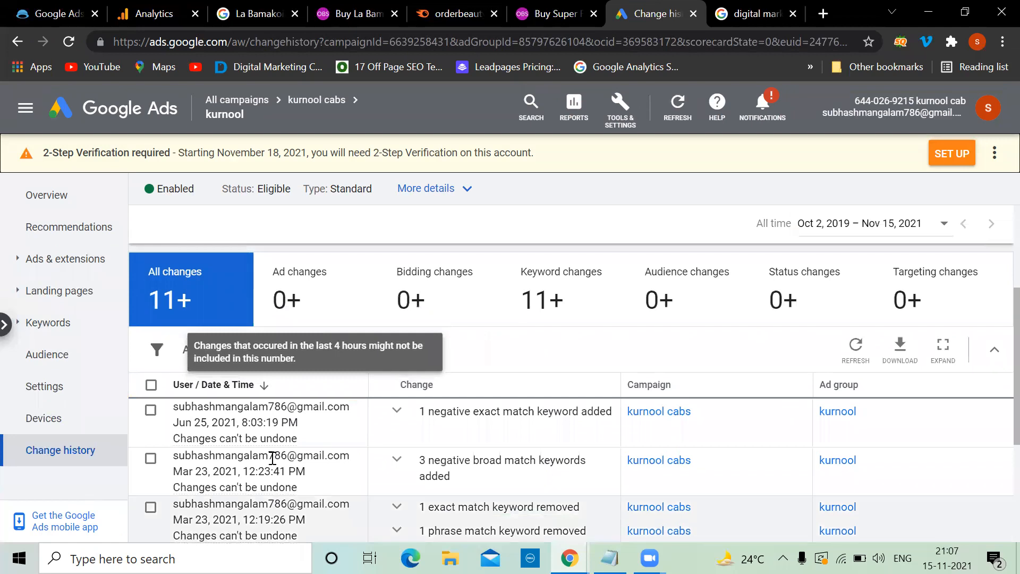
{"action": "scroll", "coordinate": [273, 494], "scroll_direction": "down", "scroll_amount": 3}
{"action": "scroll", "coordinate": [271, 456], "scroll_direction": "up", "scroll_amount": 6}
Step: Leave the audience reporting guide and go to the ad group's Recommendations page
{"action": "left_click", "coordinate": [118, 112]}
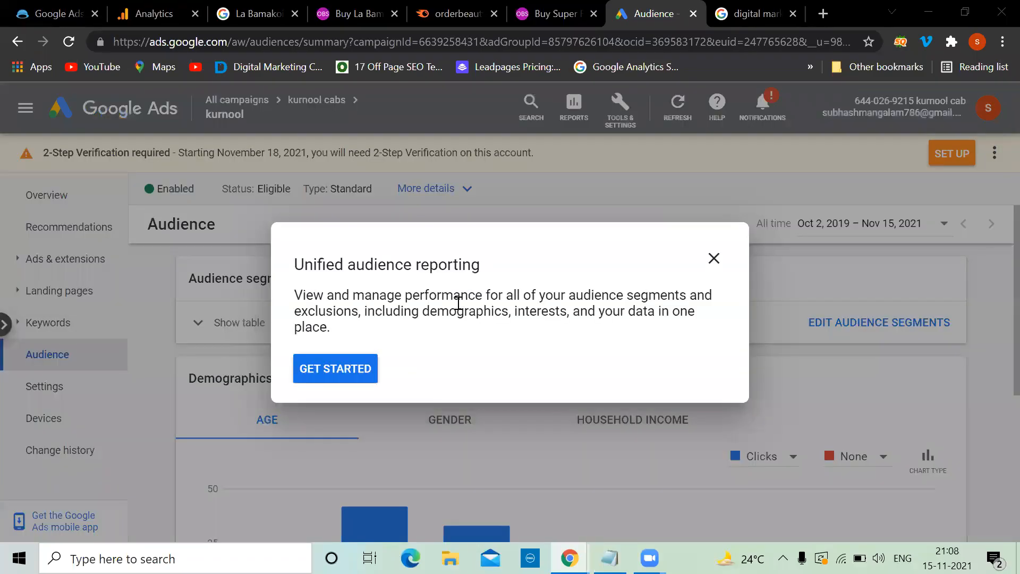
{"action": "left_click", "coordinate": [713, 261]}
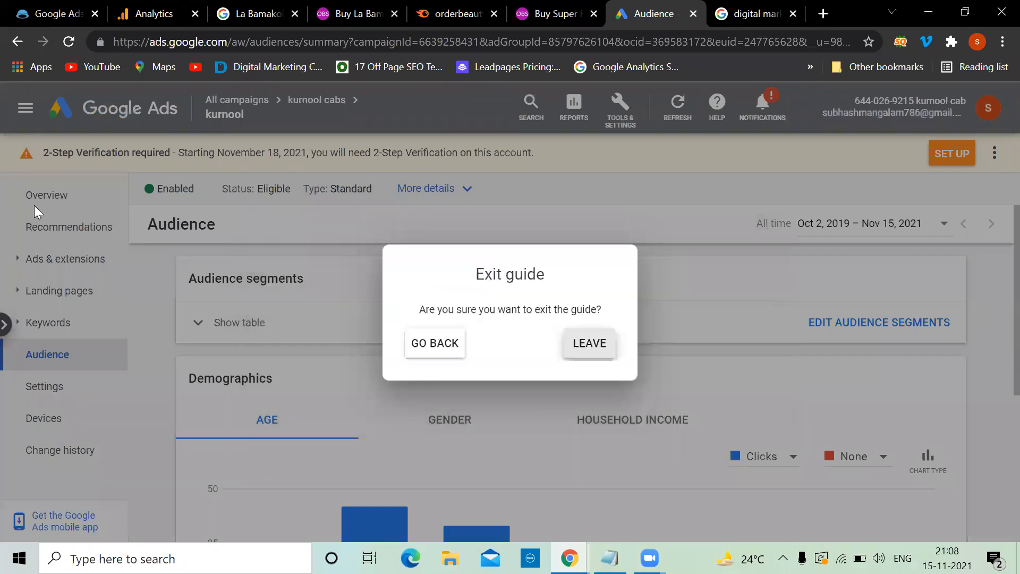
{"action": "left_click", "coordinate": [579, 342]}
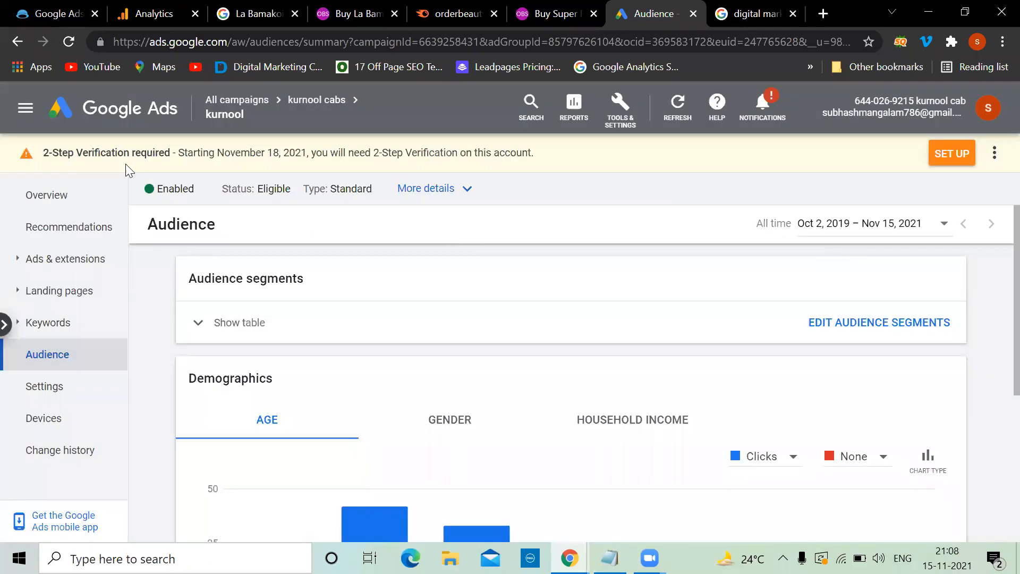
{"action": "left_click", "coordinate": [76, 229]}
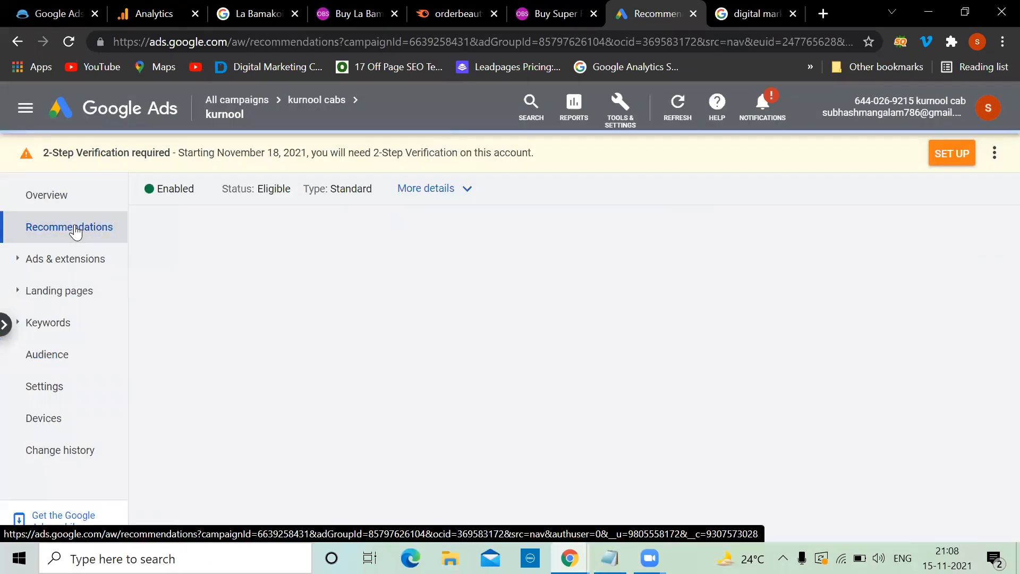
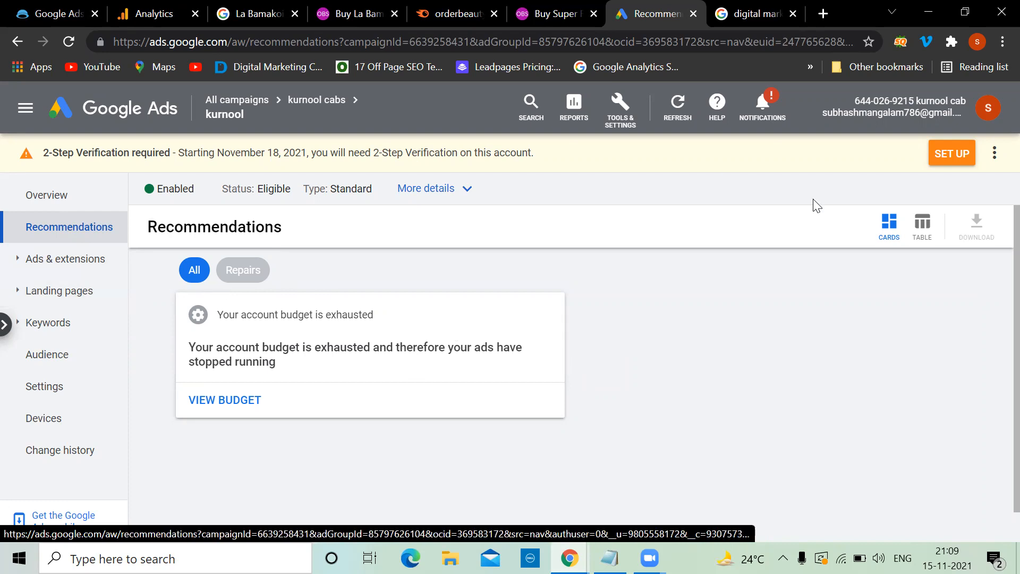
Step: Open the OBS account from the linked-accounts list in a new tab
{"action": "left_click", "coordinate": [989, 109]}
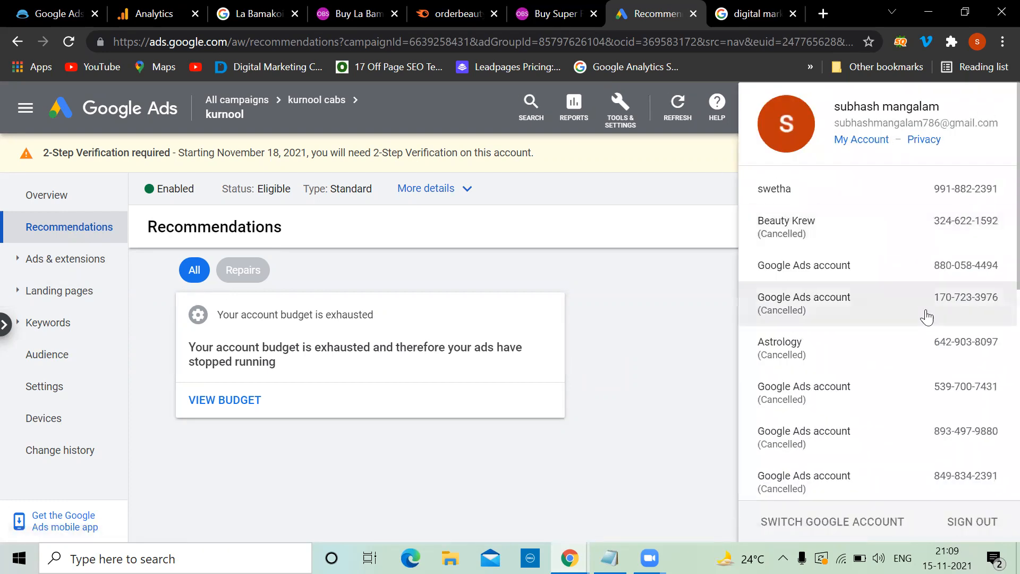
{"action": "scroll", "coordinate": [928, 317], "scroll_direction": "down", "scroll_amount": 7}
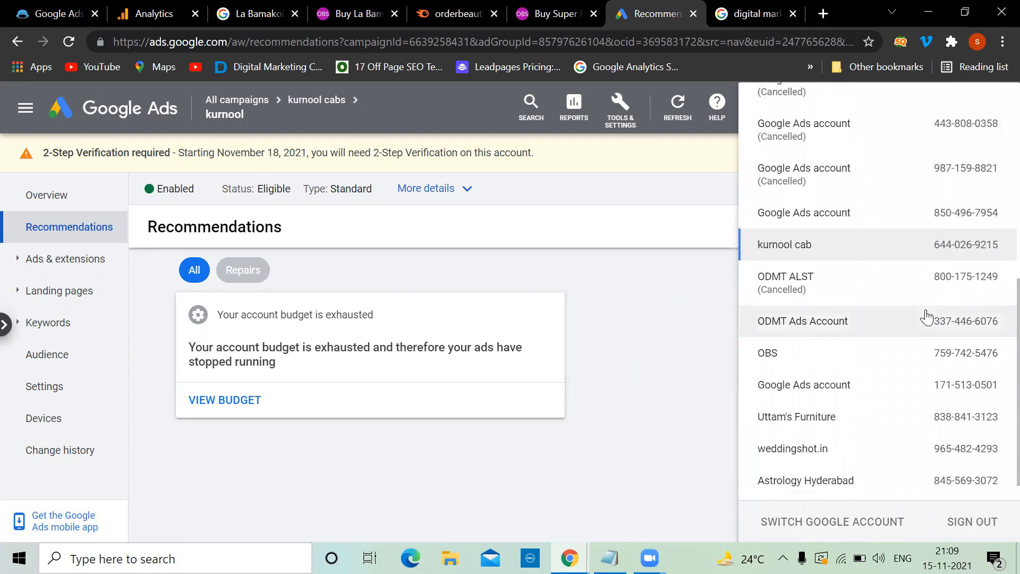
{"action": "left_click", "coordinate": [796, 352]}
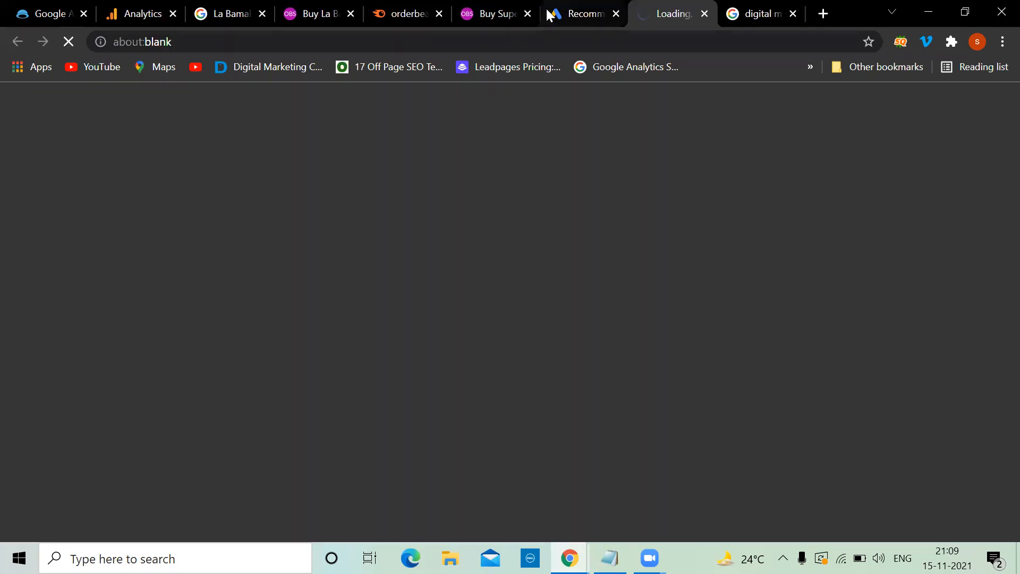
{"action": "scroll", "coordinate": [868, 264], "scroll_direction": "up", "scroll_amount": 7}
{"action": "scroll", "coordinate": [869, 264], "scroll_direction": "down", "scroll_amount": 8}
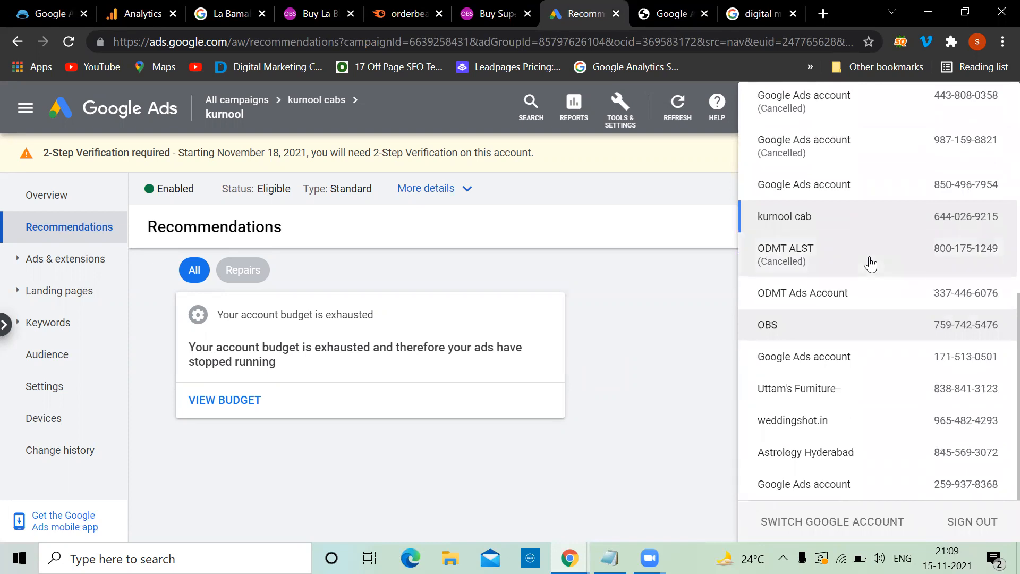
{"action": "scroll", "coordinate": [871, 264], "scroll_direction": "up", "scroll_amount": 6}
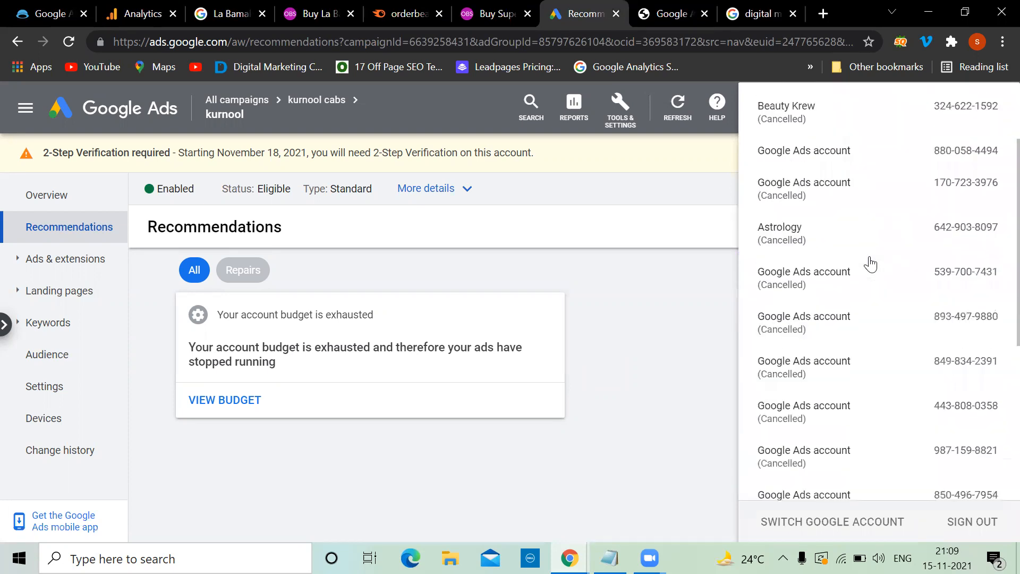
Step: Skip the 2-Step Verification notice on the OBS tab and land on its Overview page
{"action": "left_click", "coordinate": [671, 10]}
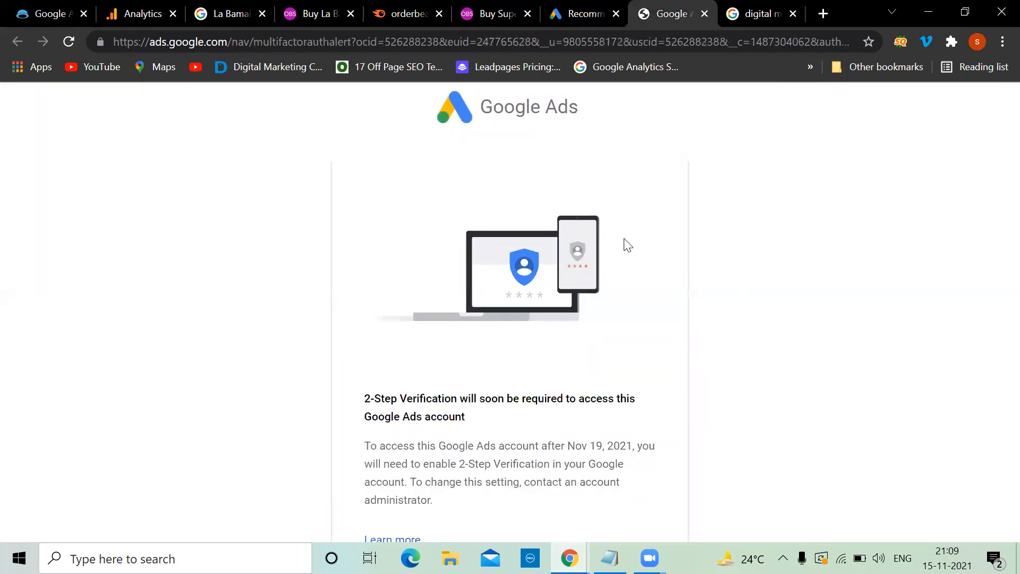
{"action": "scroll", "coordinate": [624, 239], "scroll_direction": "down", "scroll_amount": 3}
{"action": "left_click", "coordinate": [412, 503]}
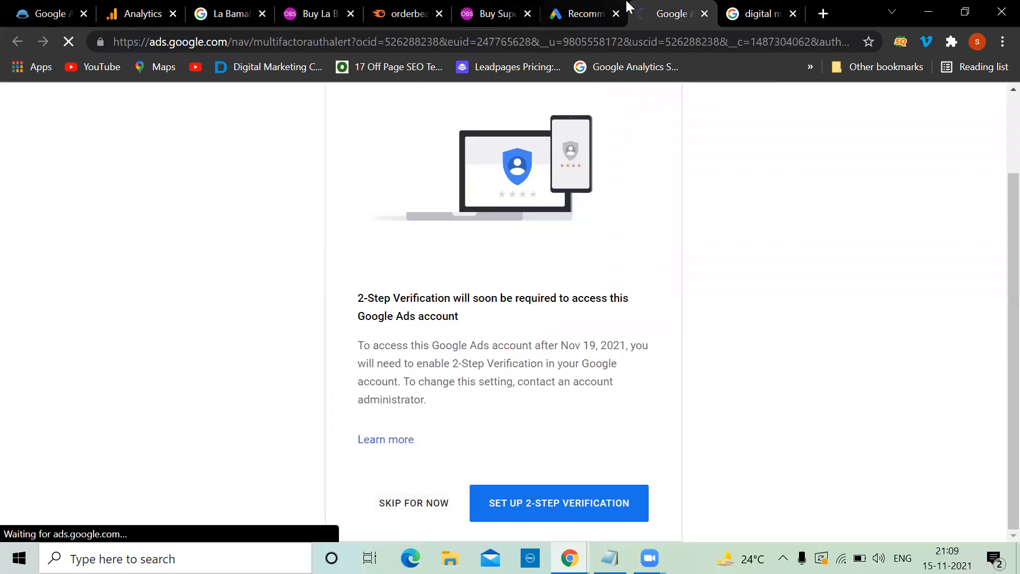
{"action": "left_click", "coordinate": [585, 14]}
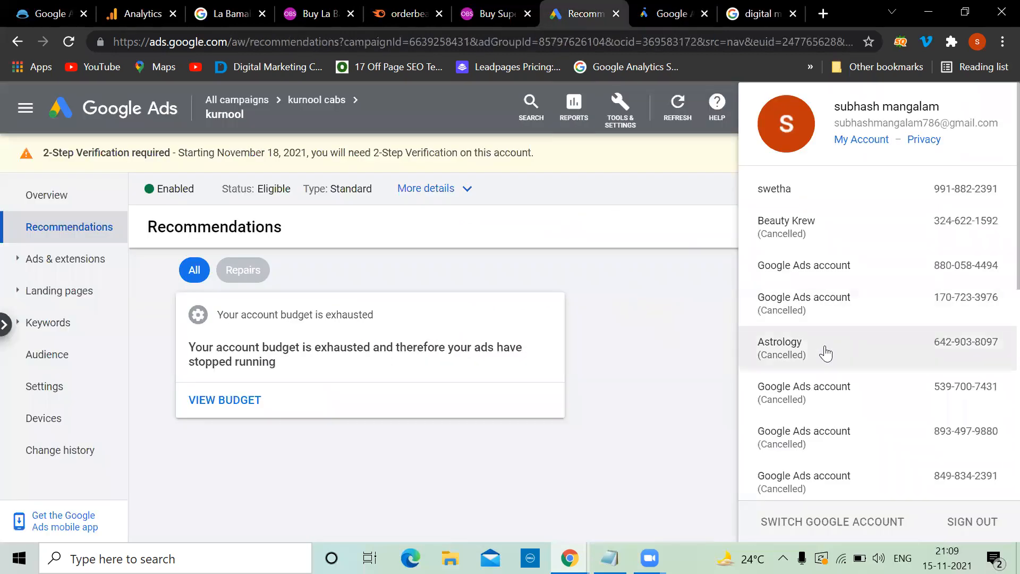
{"action": "scroll", "coordinate": [827, 353], "scroll_direction": "down", "scroll_amount": 8}
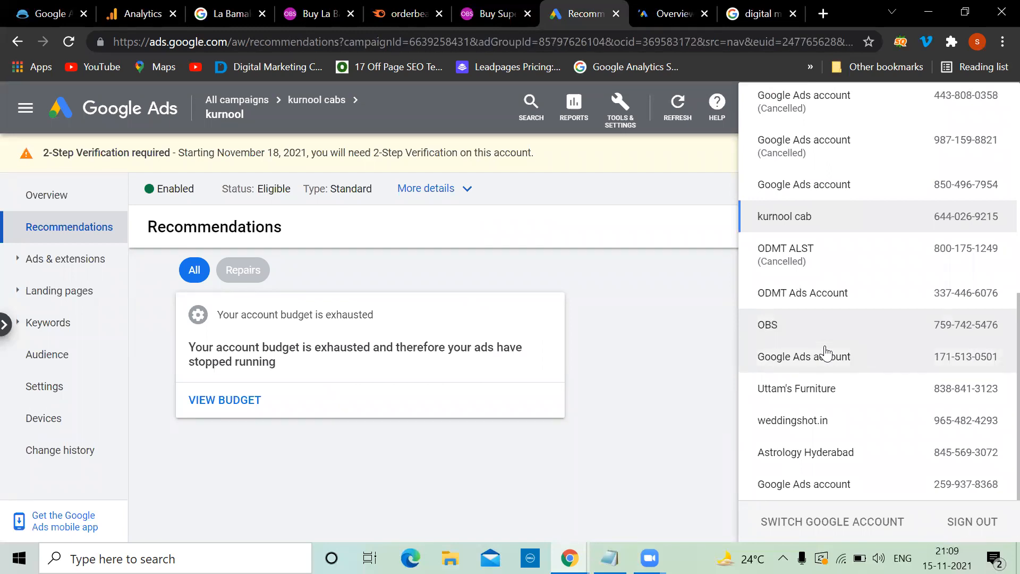
{"action": "scroll", "coordinate": [826, 353], "scroll_direction": "up", "scroll_amount": 3}
{"action": "scroll", "coordinate": [826, 353], "scroll_direction": "up", "scroll_amount": 5}
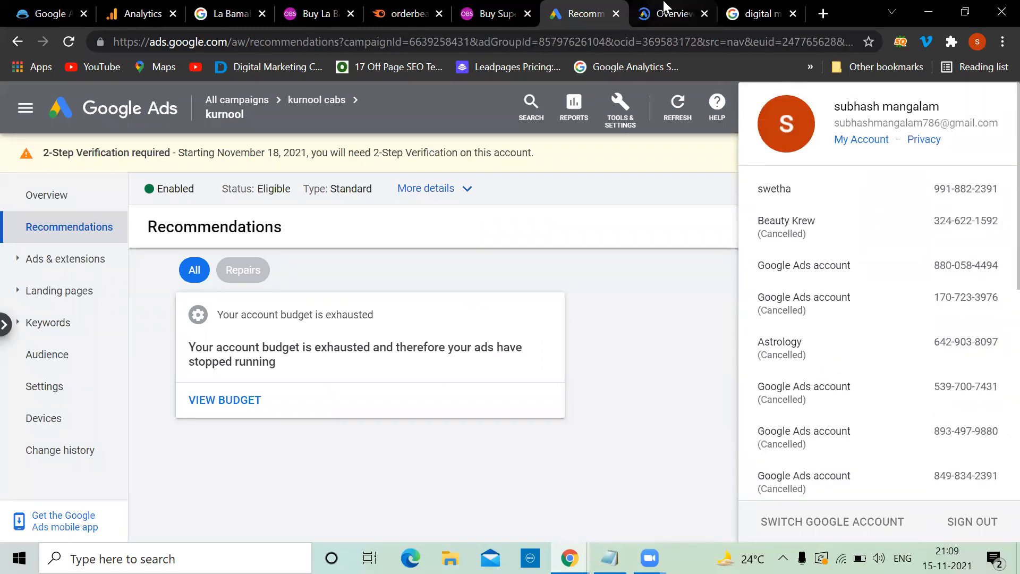
{"action": "left_click", "coordinate": [663, 8]}
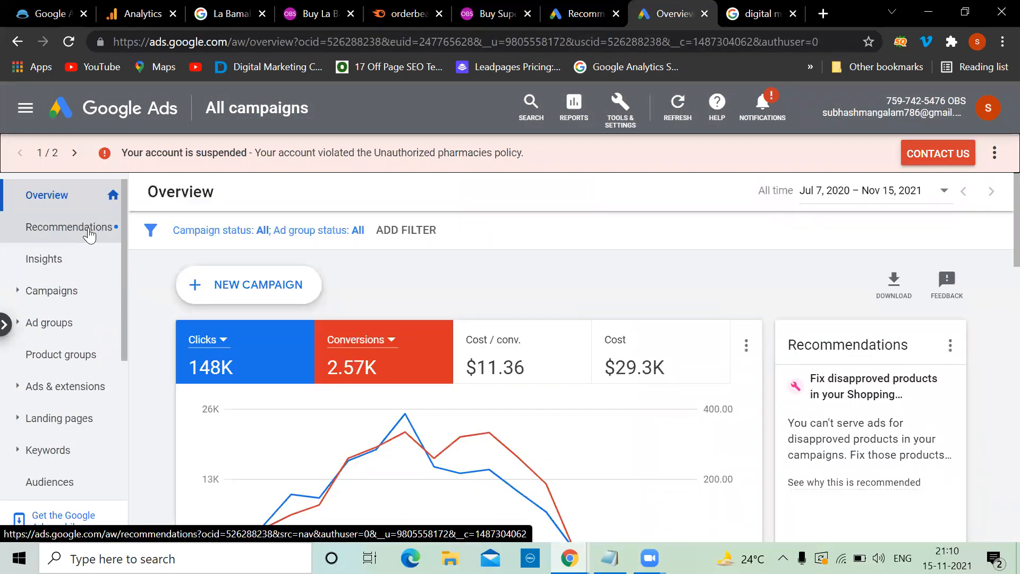
Step: Review the OBS Recommendations cards: ads not showing and disapproved Shopping products
{"action": "left_click", "coordinate": [89, 233]}
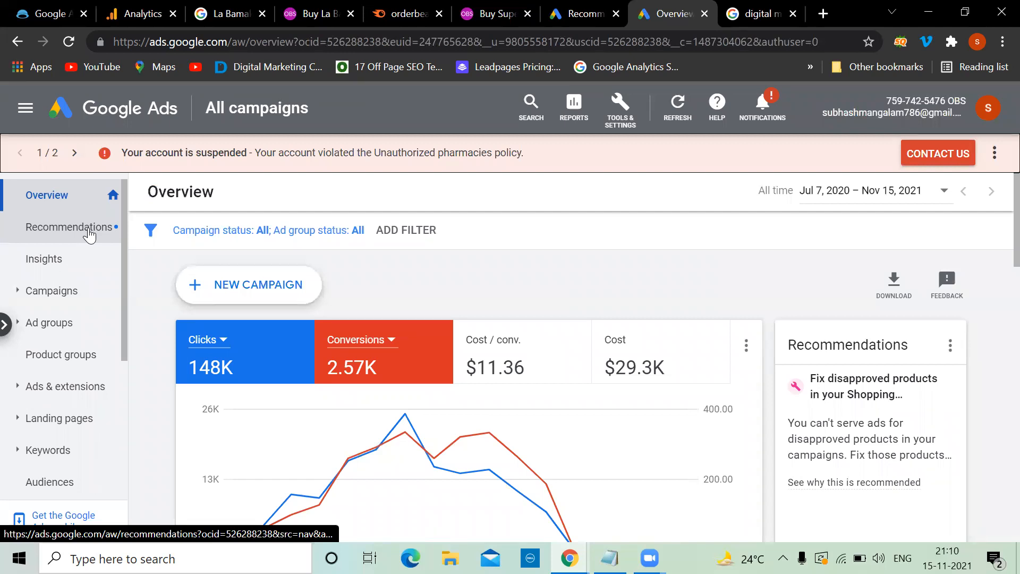
{"action": "left_click", "coordinate": [97, 193]}
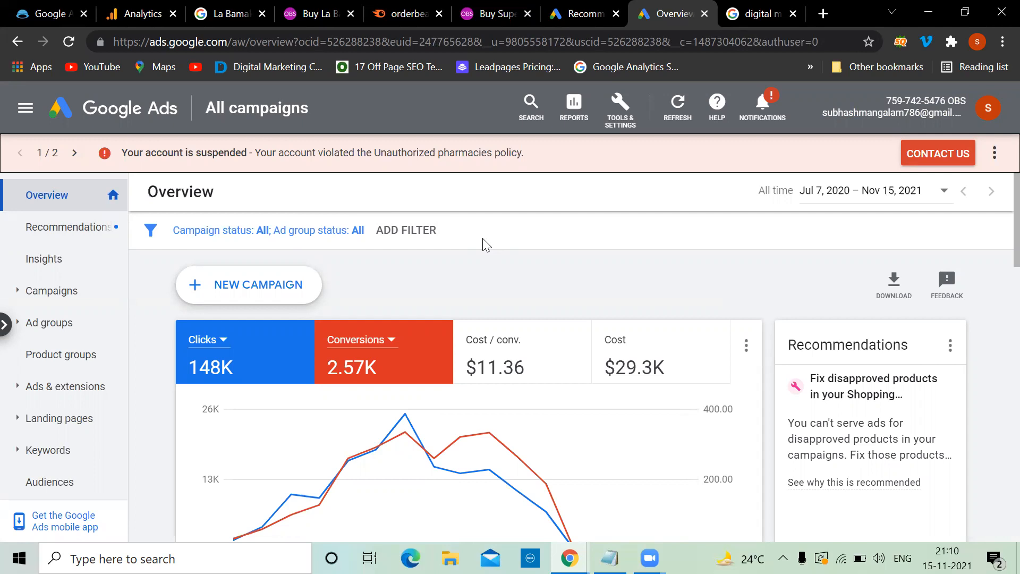
{"action": "left_click", "coordinate": [81, 226]}
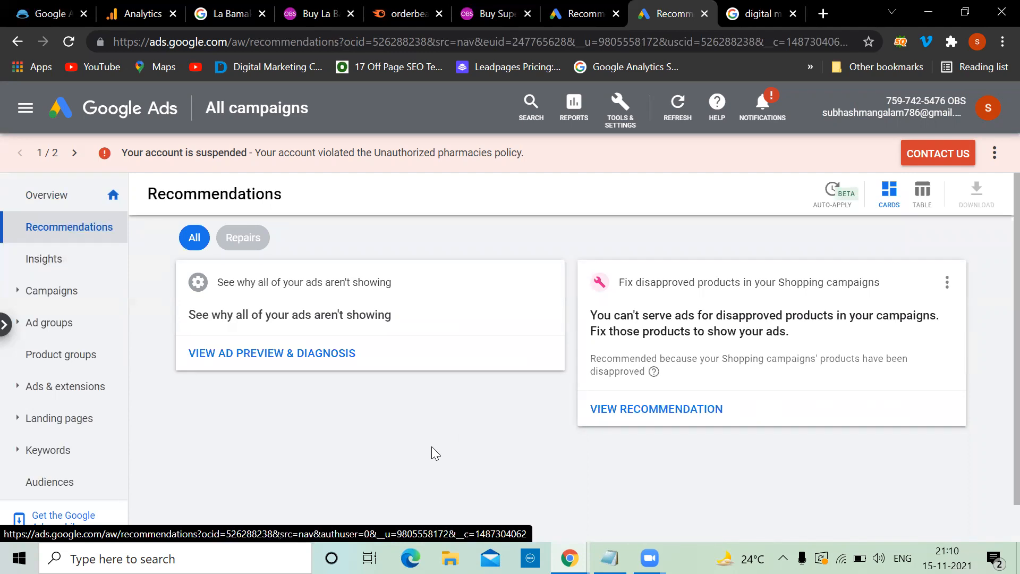
{"action": "scroll", "coordinate": [431, 448], "scroll_direction": "down", "scroll_amount": 1}
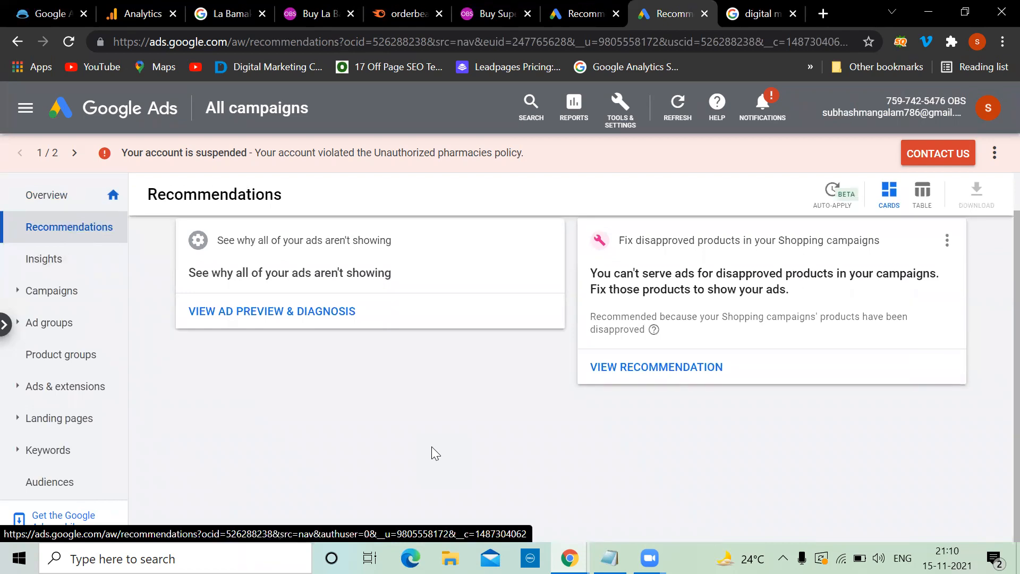
{"action": "scroll", "coordinate": [79, 366], "scroll_direction": "down", "scroll_amount": 5}
{"action": "scroll", "coordinate": [80, 370], "scroll_direction": "up", "scroll_amount": 5}
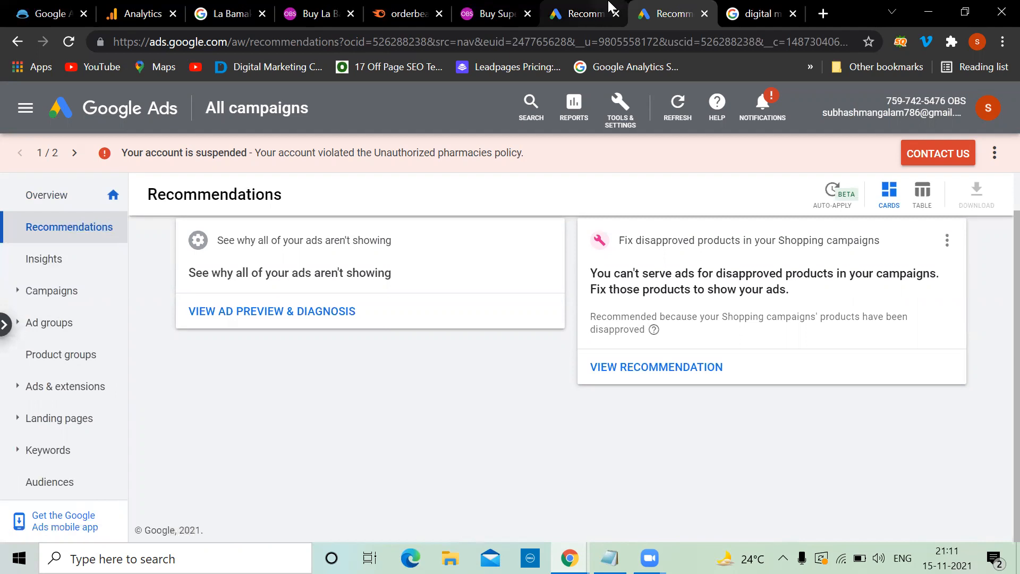
{"action": "left_click", "coordinate": [595, 13]}
Step: Open the kurnool account's Setup > Access and security page, showing three Admin users
{"action": "left_click", "coordinate": [687, 337]}
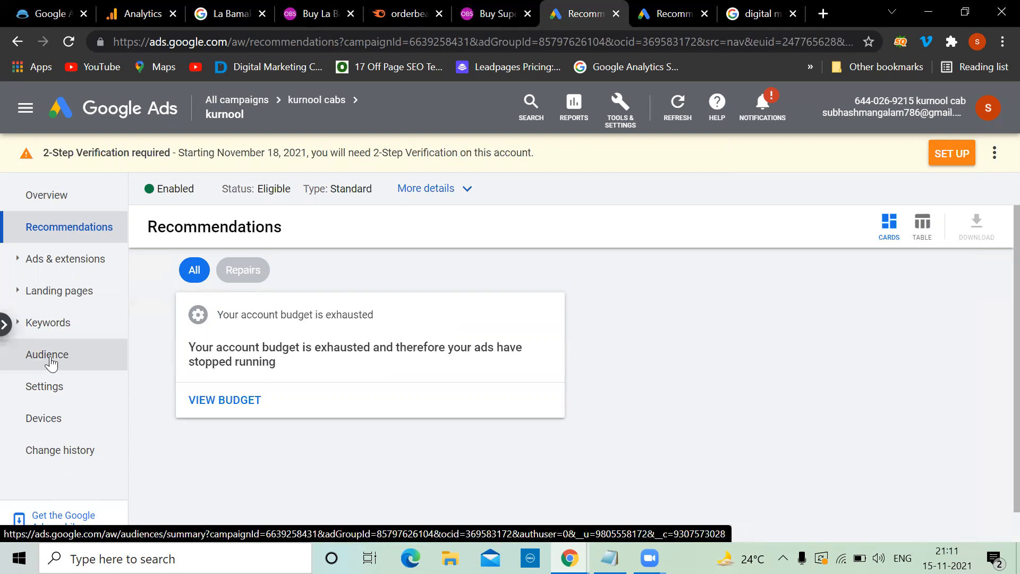
{"action": "left_click", "coordinate": [621, 114]}
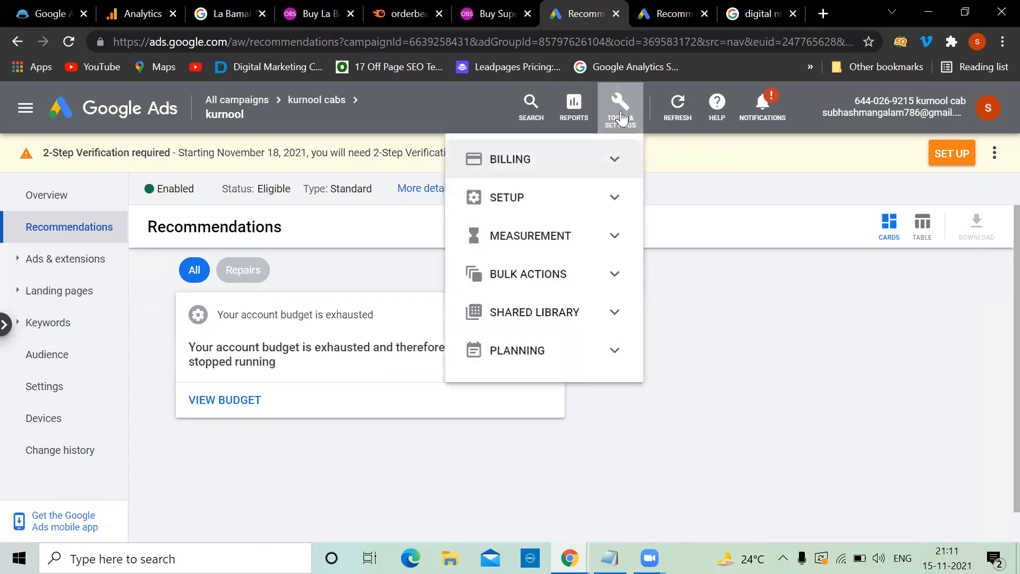
{"action": "left_click", "coordinate": [610, 197]}
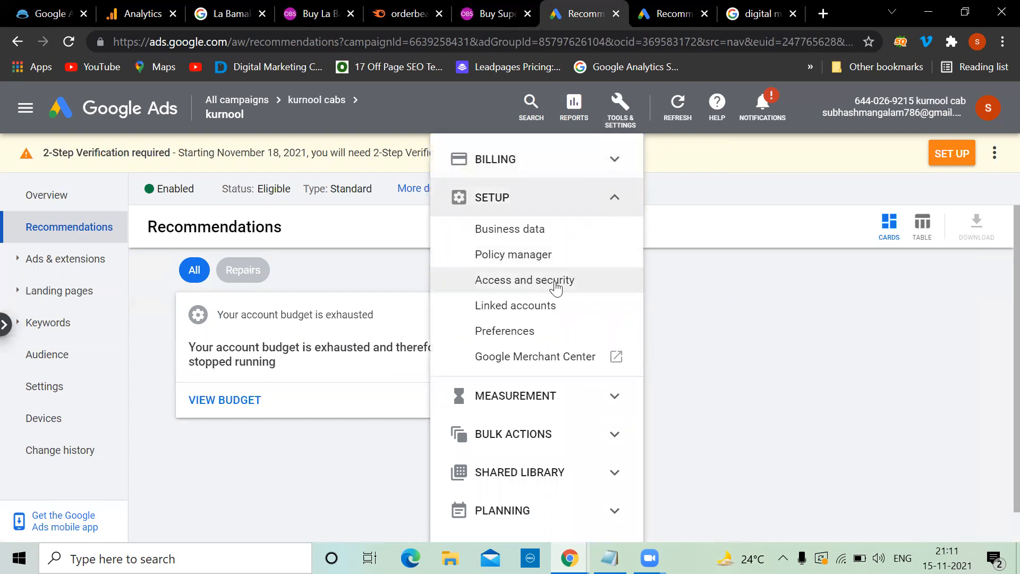
{"action": "left_click", "coordinate": [526, 282]}
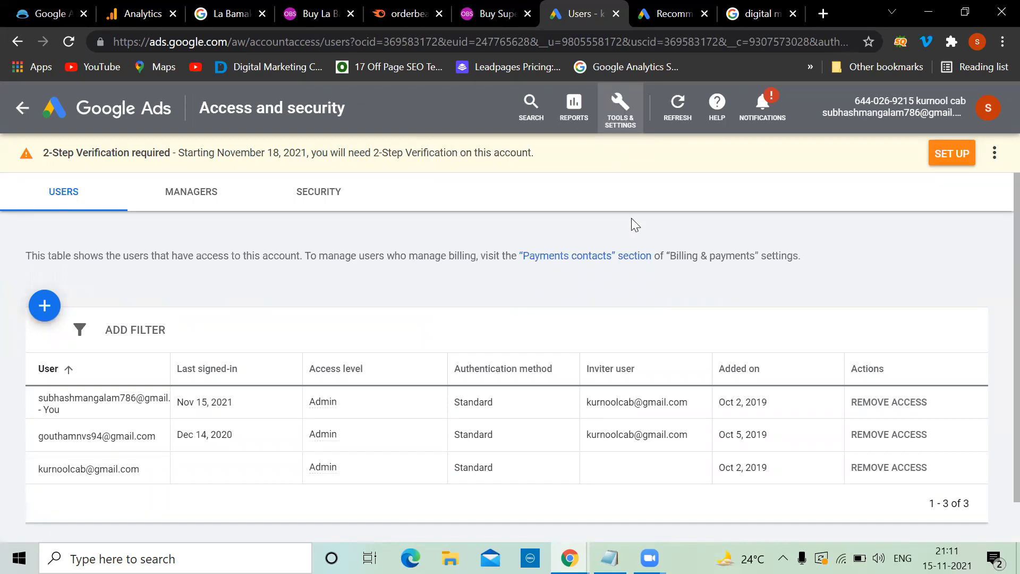
Step: Send an Admin-level access invitation to the new user's e-mail address
{"action": "left_click", "coordinate": [44, 304]}
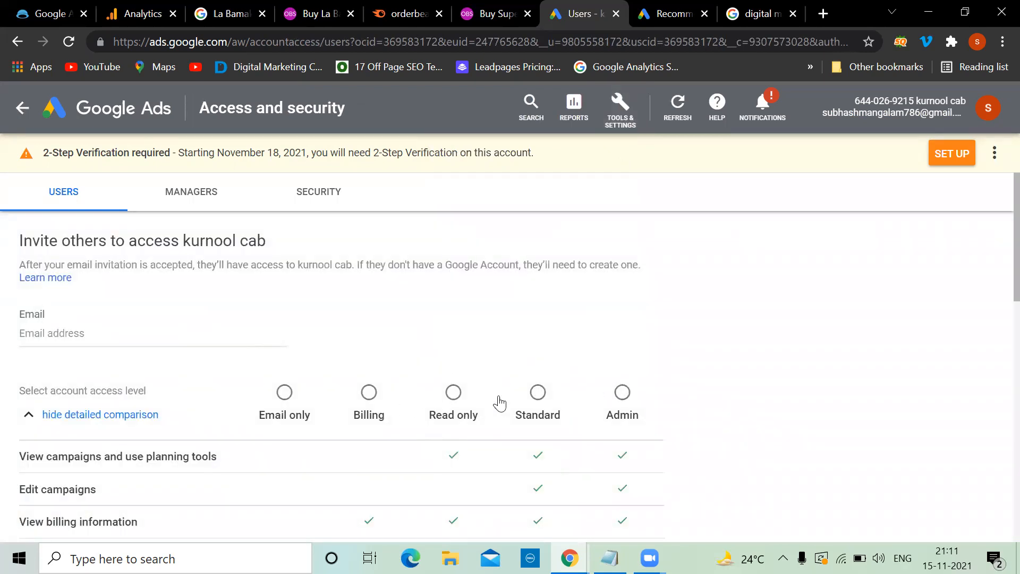
{"action": "left_click", "coordinate": [622, 394]}
{"action": "left_click", "coordinate": [128, 333]}
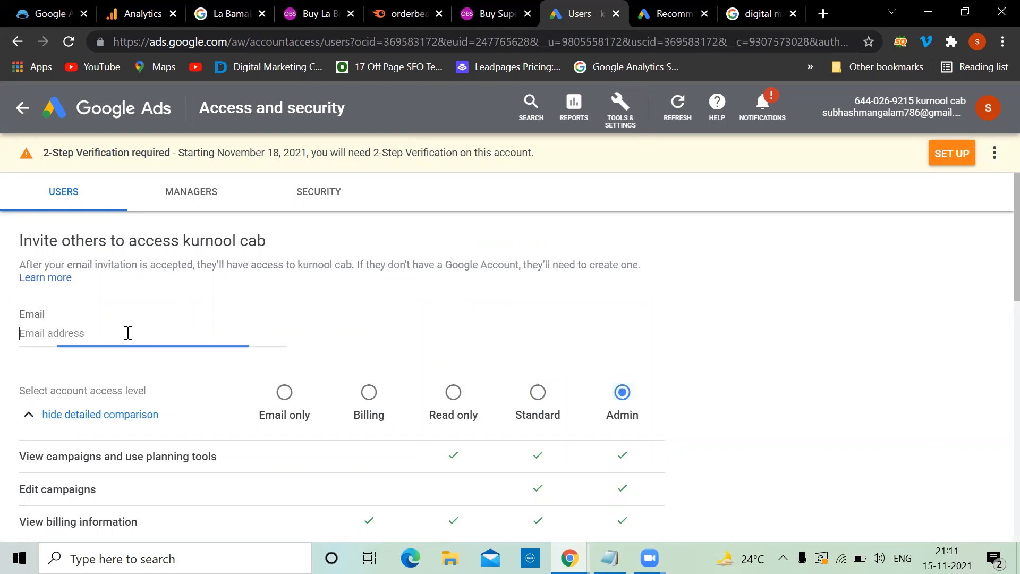
{"action": "scroll", "coordinate": [128, 333], "scroll_direction": "down", "scroll_amount": 1}
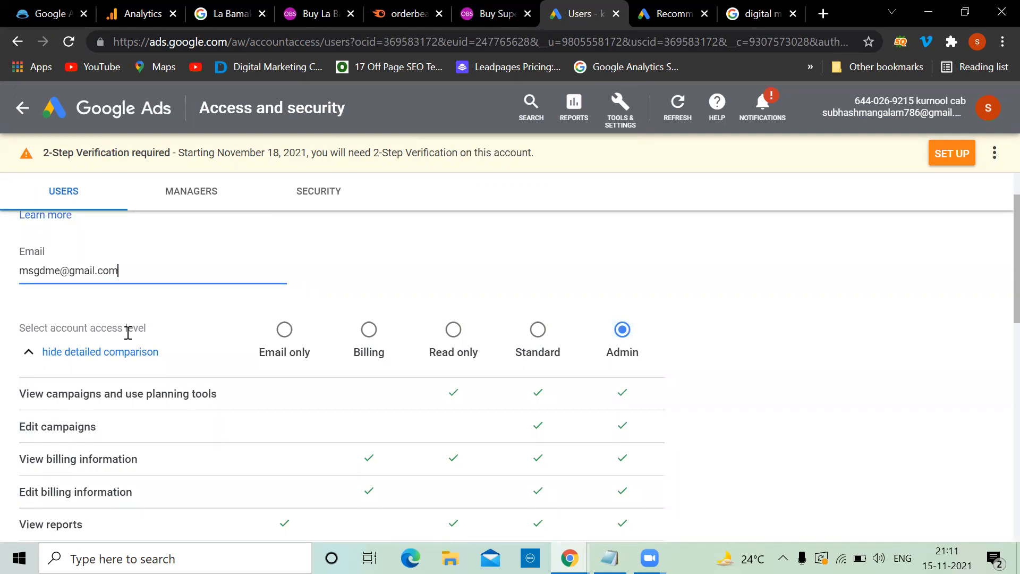
{"action": "scroll", "coordinate": [129, 333], "scroll_direction": "down", "scroll_amount": 5}
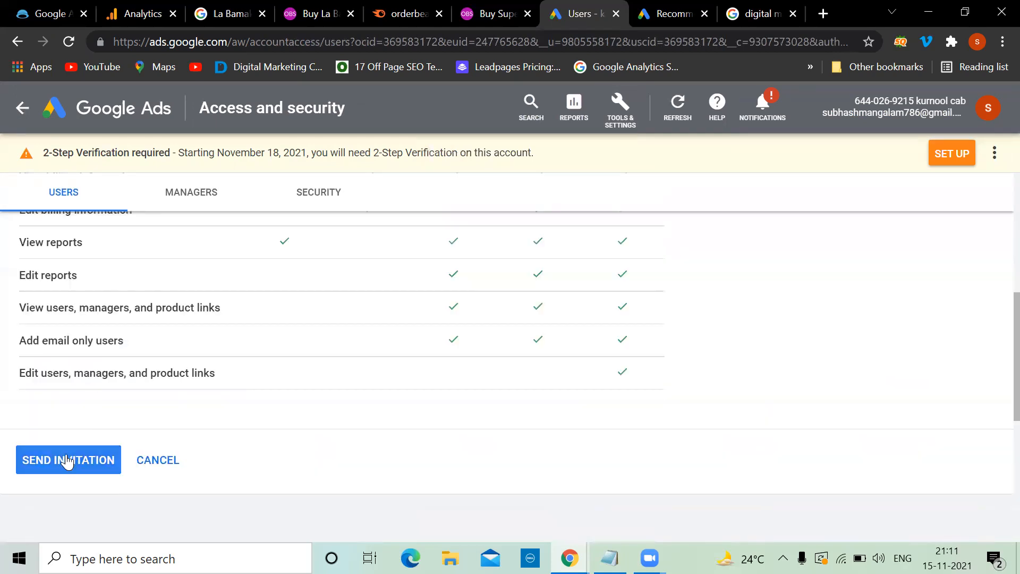
{"action": "left_click", "coordinate": [66, 461]}
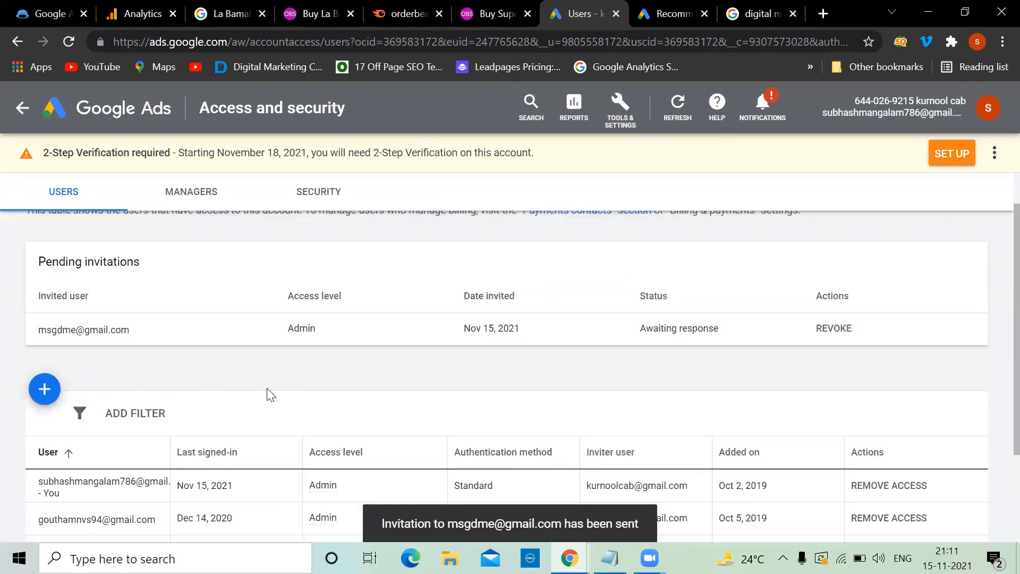
{"action": "scroll", "coordinate": [267, 390], "scroll_direction": "up", "scroll_amount": 1}
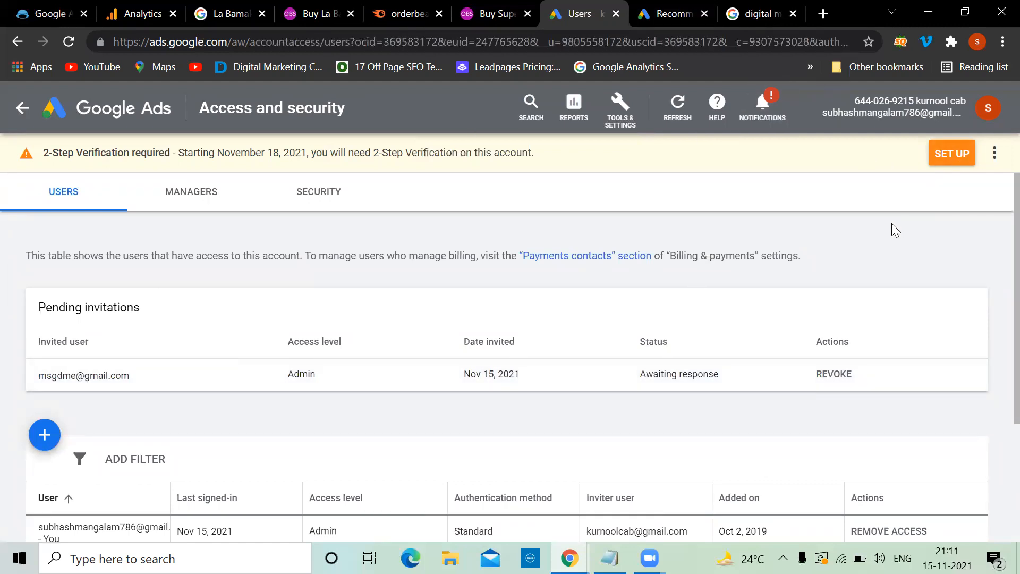
{"action": "left_click", "coordinate": [629, 110]}
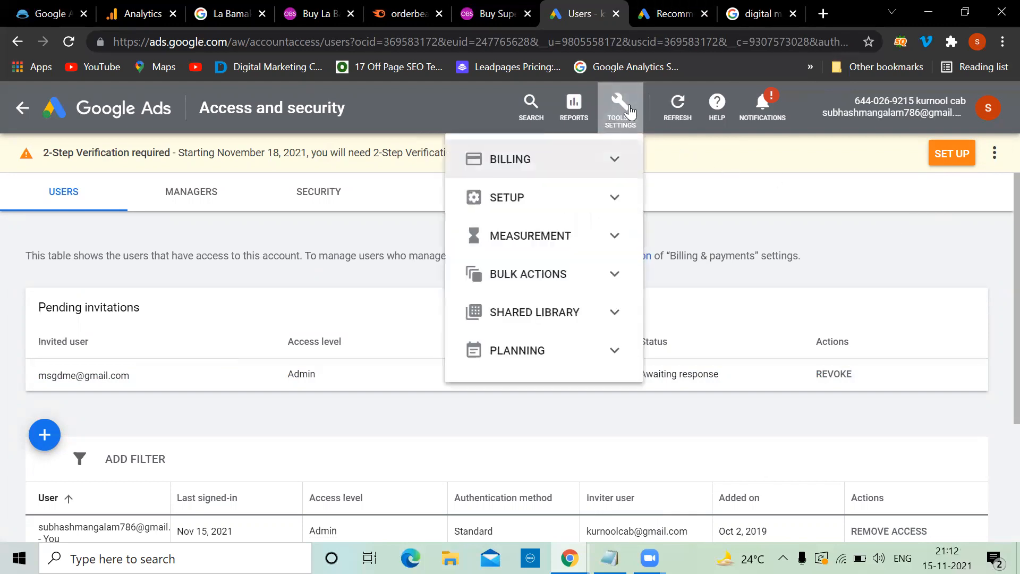
{"action": "left_click", "coordinate": [609, 198]}
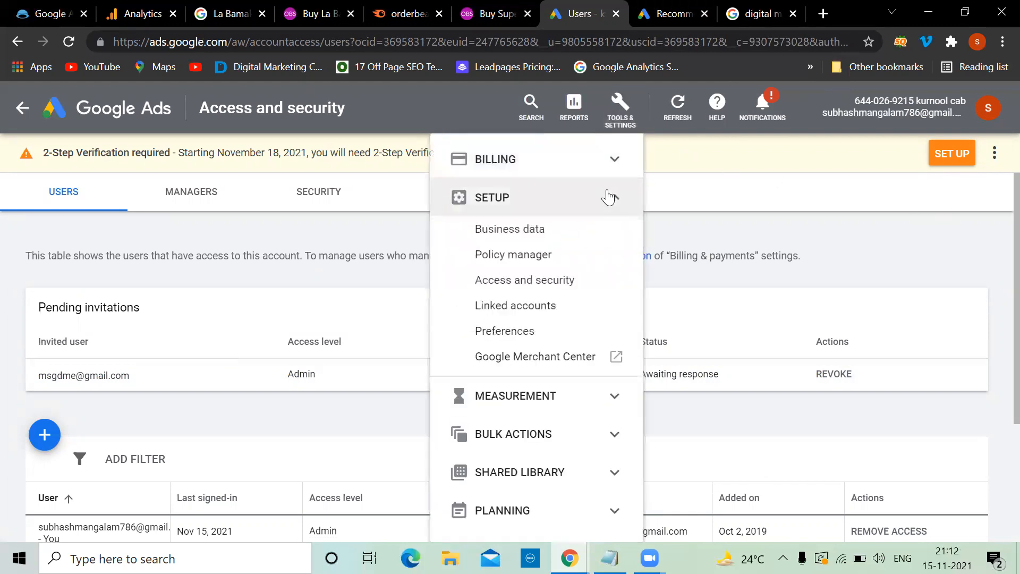
Step: Open Ad Preview and Diagnosis from the Planning tools in Tools & Settings
{"action": "left_click", "coordinate": [610, 199]}
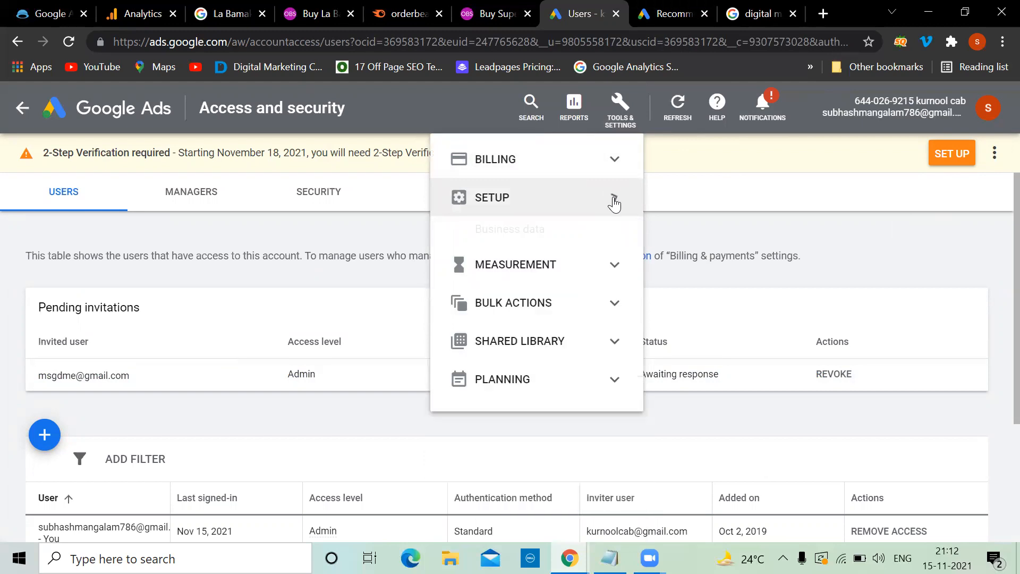
{"action": "left_click", "coordinate": [616, 234]}
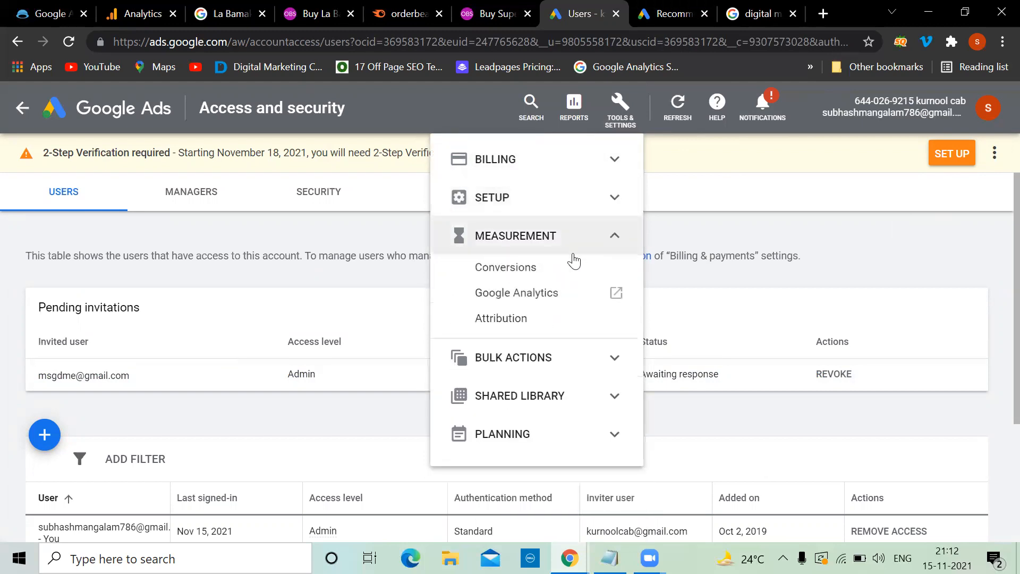
{"action": "left_click", "coordinate": [610, 244]}
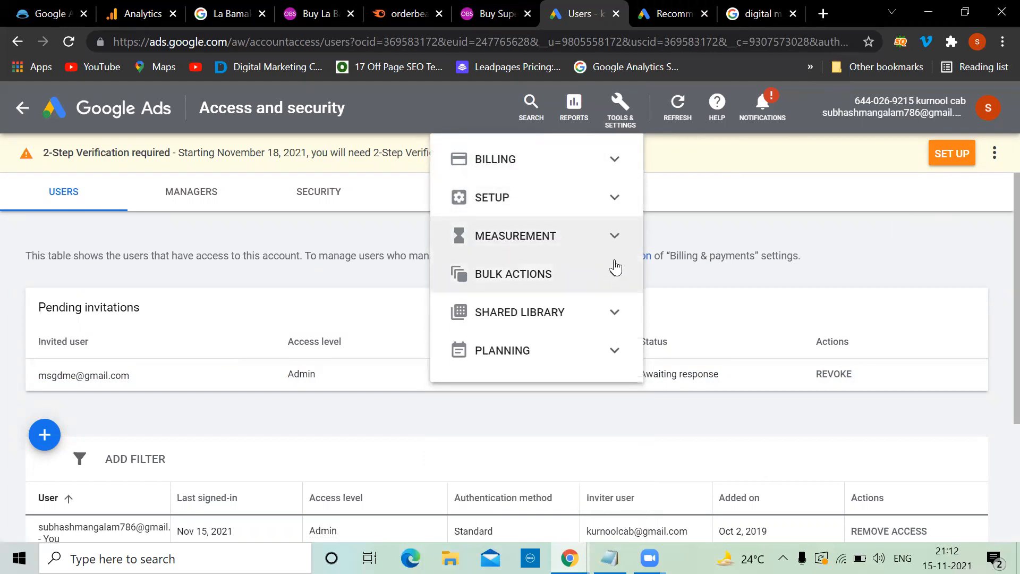
{"action": "left_click", "coordinate": [605, 349]}
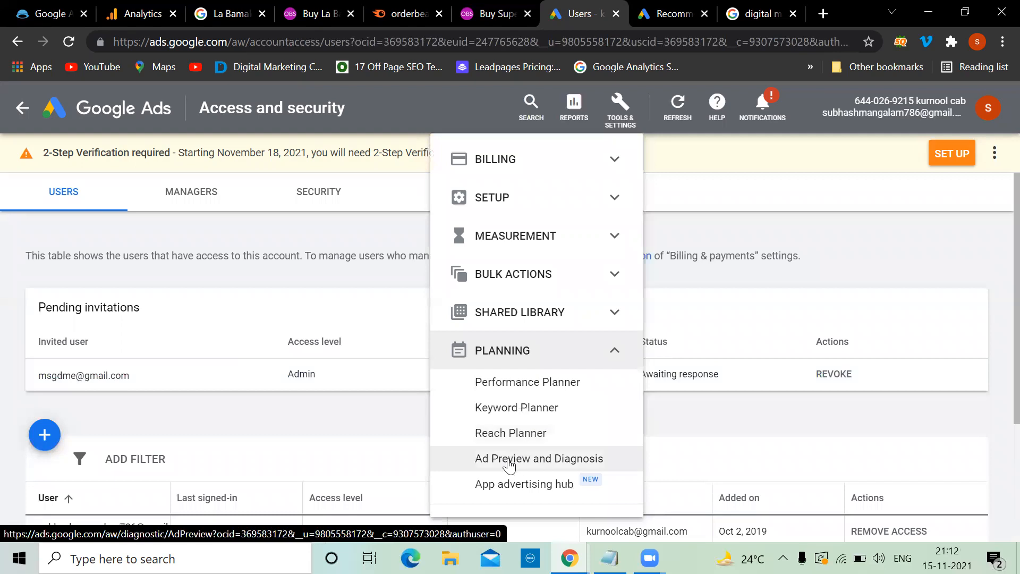
{"action": "left_click", "coordinate": [509, 461]}
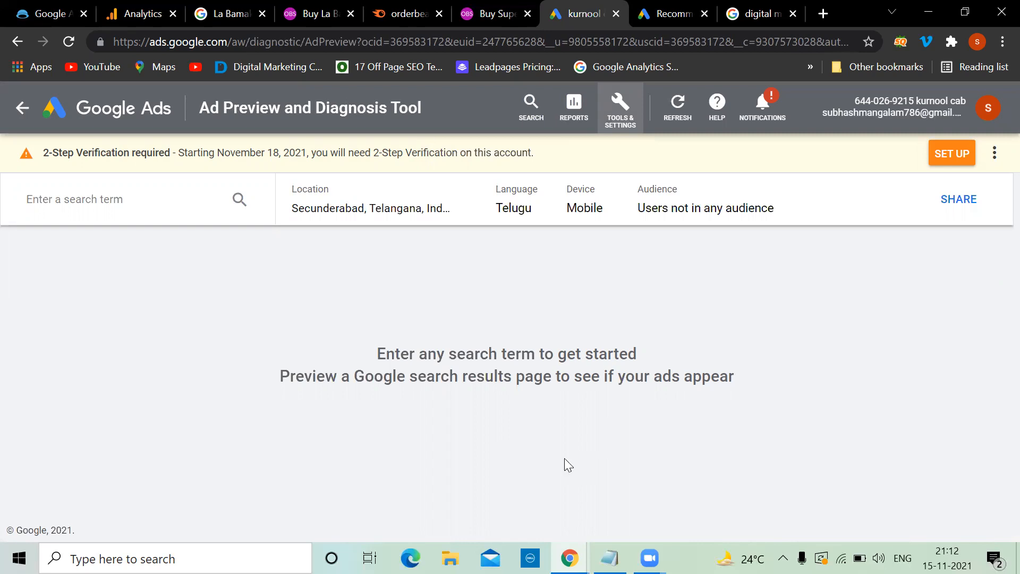
Step: Check the other tabs and return to the Ad Preview and Diagnosis page
{"action": "left_click", "coordinate": [761, 10]}
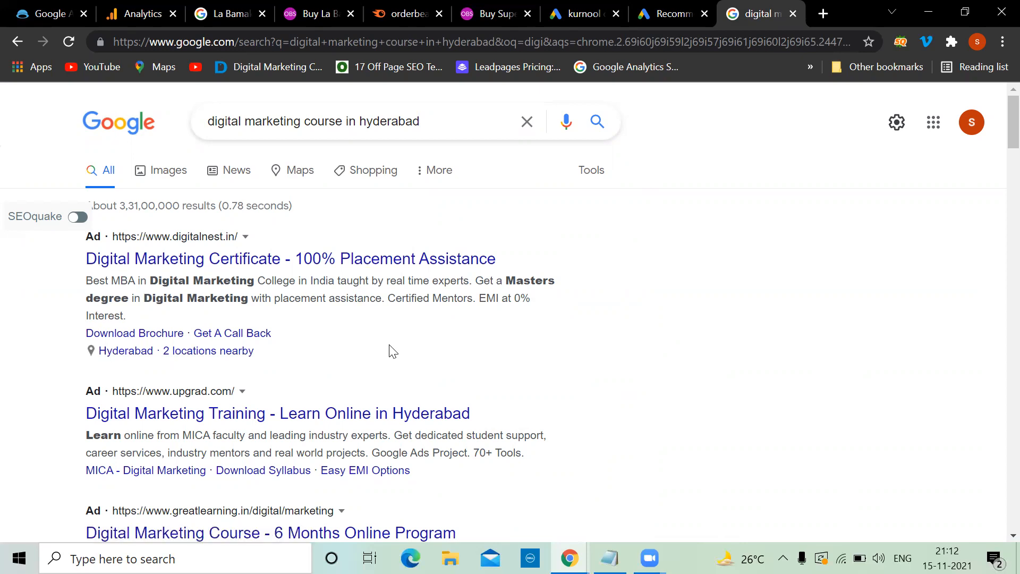
{"action": "left_click", "coordinate": [648, 11]}
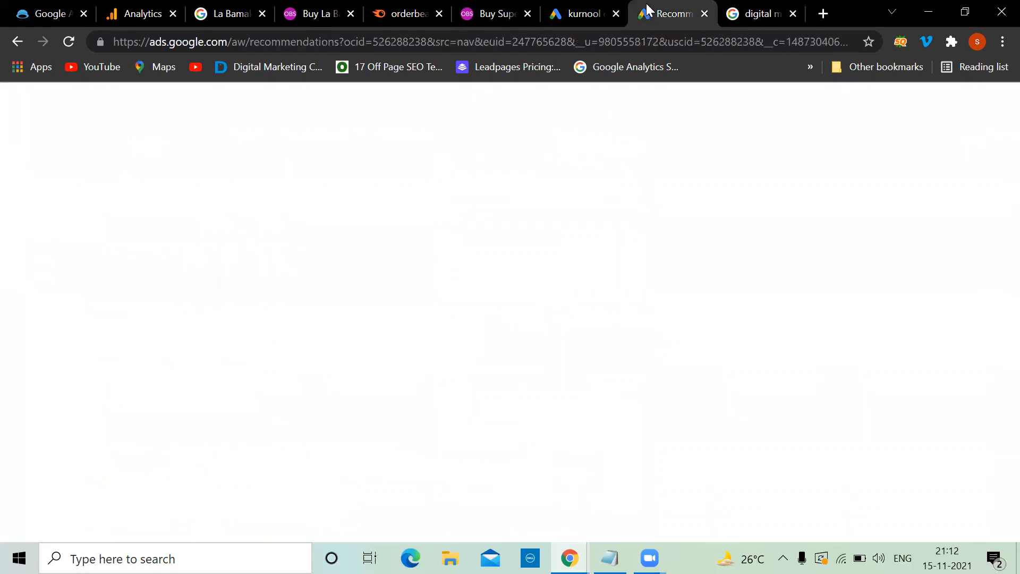
{"action": "left_click", "coordinate": [584, 10]}
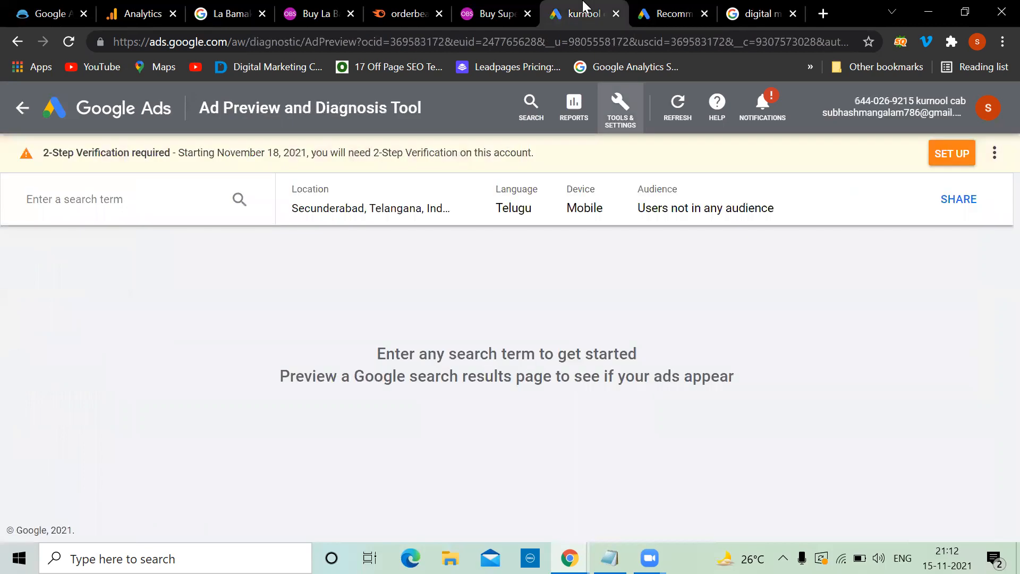
{"action": "left_click", "coordinate": [631, 116]}
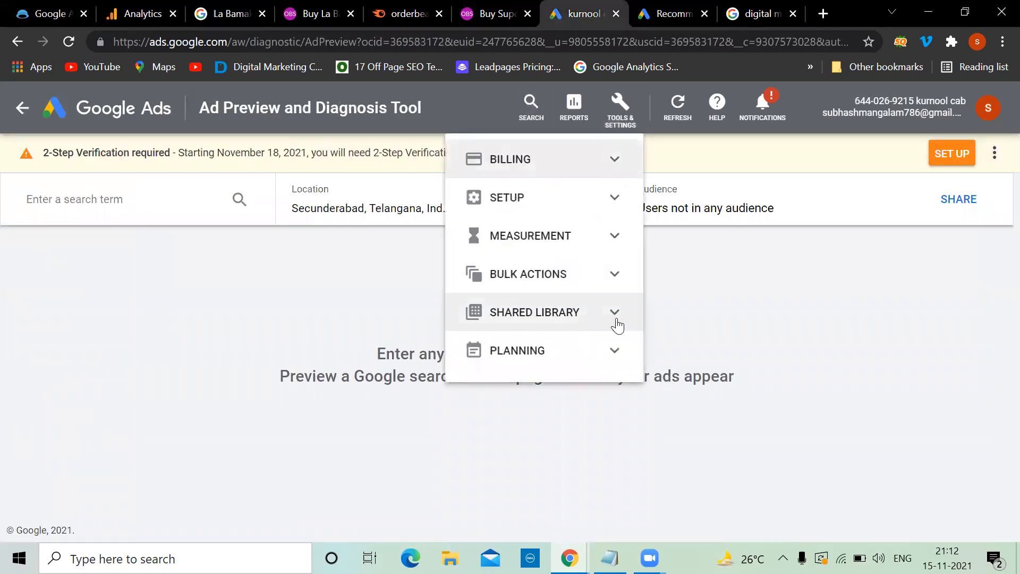
{"action": "left_click", "coordinate": [622, 360]}
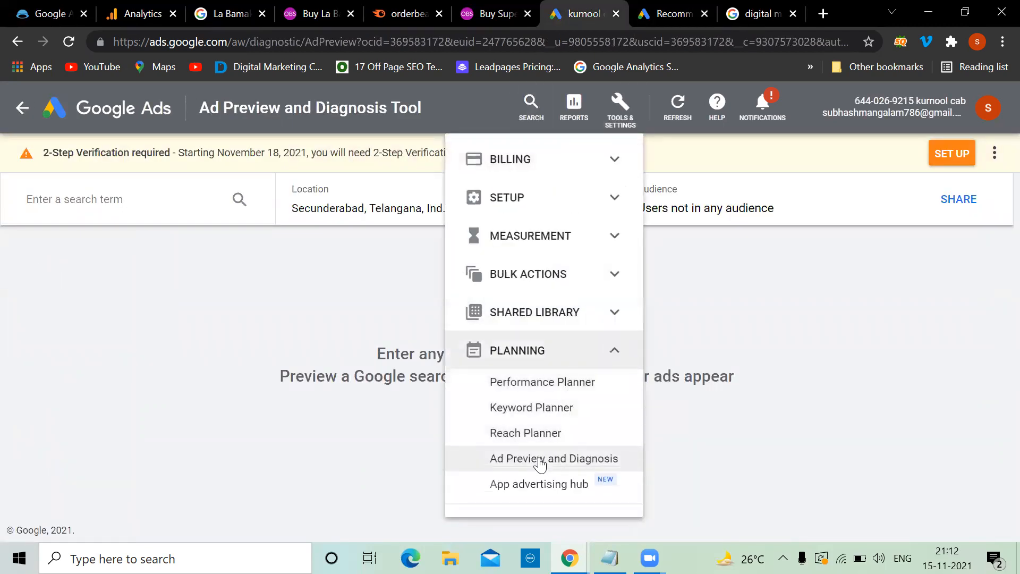
{"action": "left_click", "coordinate": [98, 209]}
Step: Preview 'Cabs in kurnool' and scroll through the Cabs in Kurnool Available 24/7 ad with sitelinks
{"action": "left_click", "coordinate": [78, 197]}
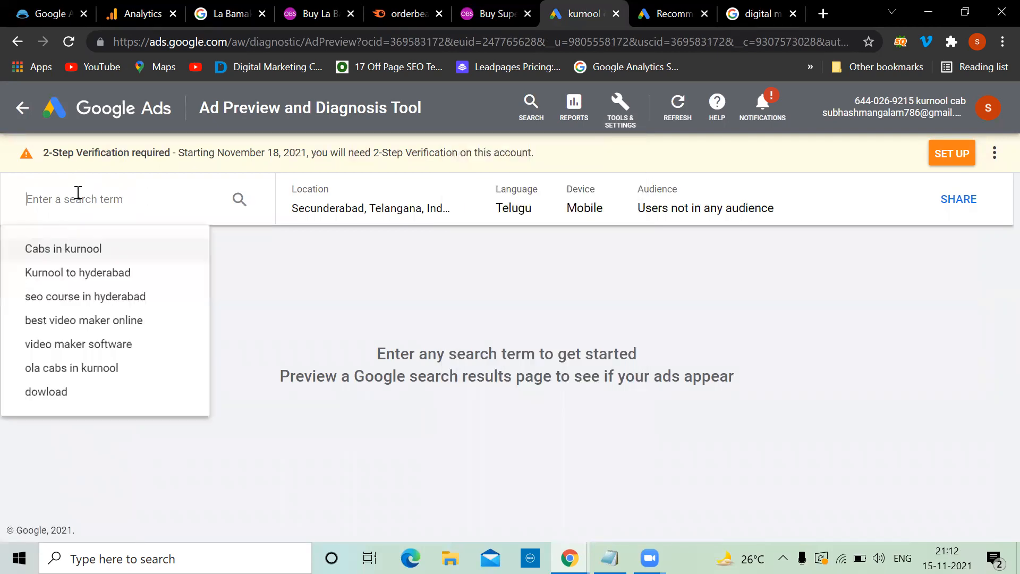
{"action": "left_click", "coordinate": [83, 249]}
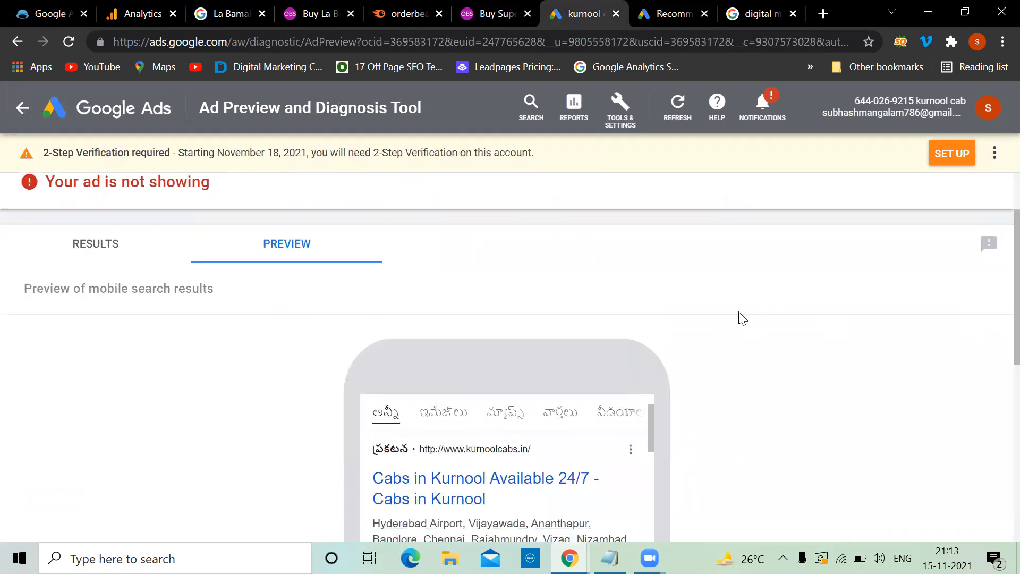
{"action": "scroll", "coordinate": [743, 318], "scroll_direction": "down", "scroll_amount": 5}
{"action": "scroll", "coordinate": [585, 301], "scroll_direction": "up", "scroll_amount": 3}
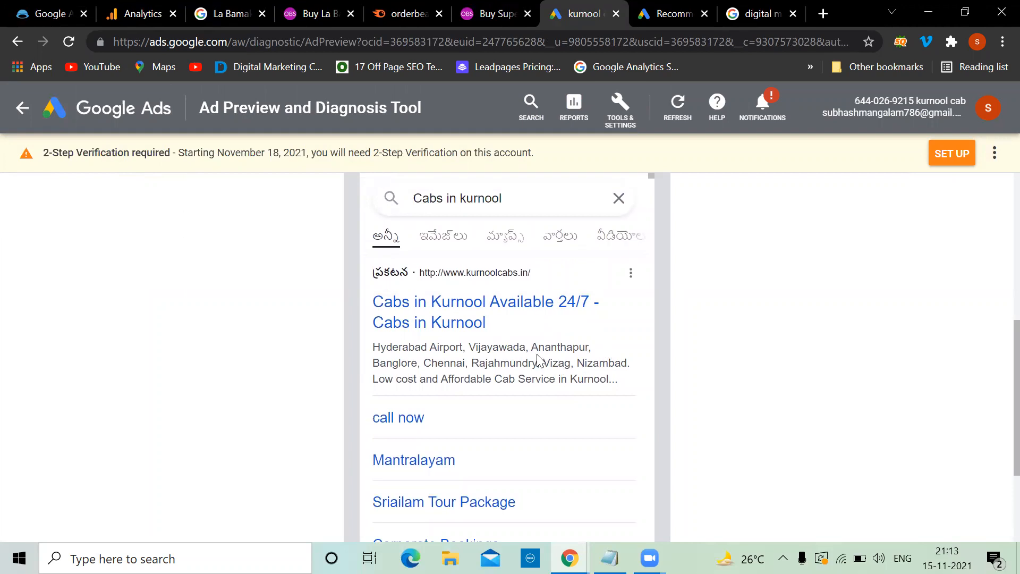
{"action": "scroll", "coordinate": [567, 360], "scroll_direction": "down", "scroll_amount": 1}
{"action": "scroll", "coordinate": [567, 360], "scroll_direction": "down", "scroll_amount": 4}
{"action": "scroll", "coordinate": [567, 360], "scroll_direction": "down", "scroll_amount": 8}
{"action": "scroll", "coordinate": [567, 360], "scroll_direction": "down", "scroll_amount": 10}
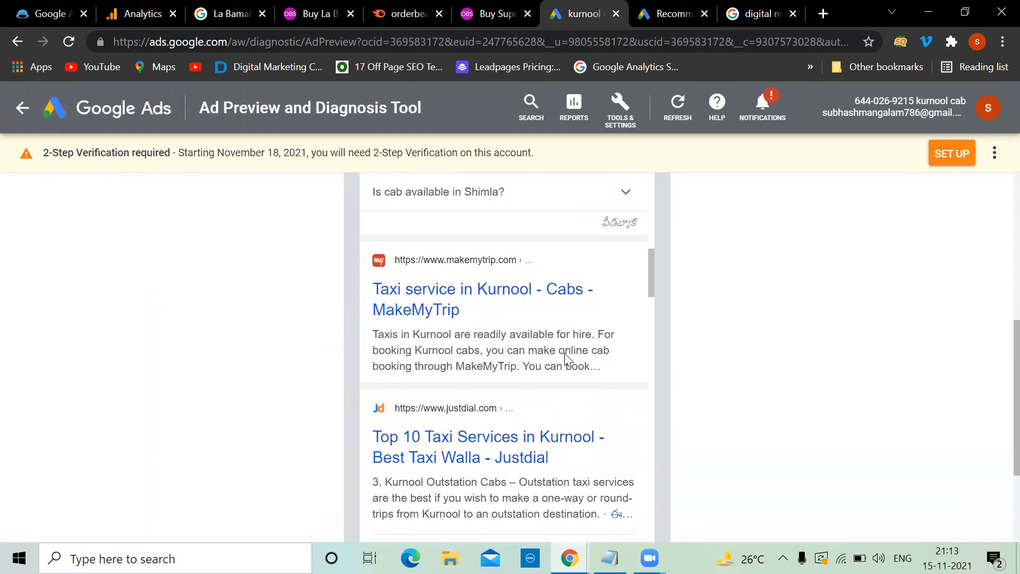
{"action": "scroll", "coordinate": [567, 360], "scroll_direction": "down", "scroll_amount": 15}
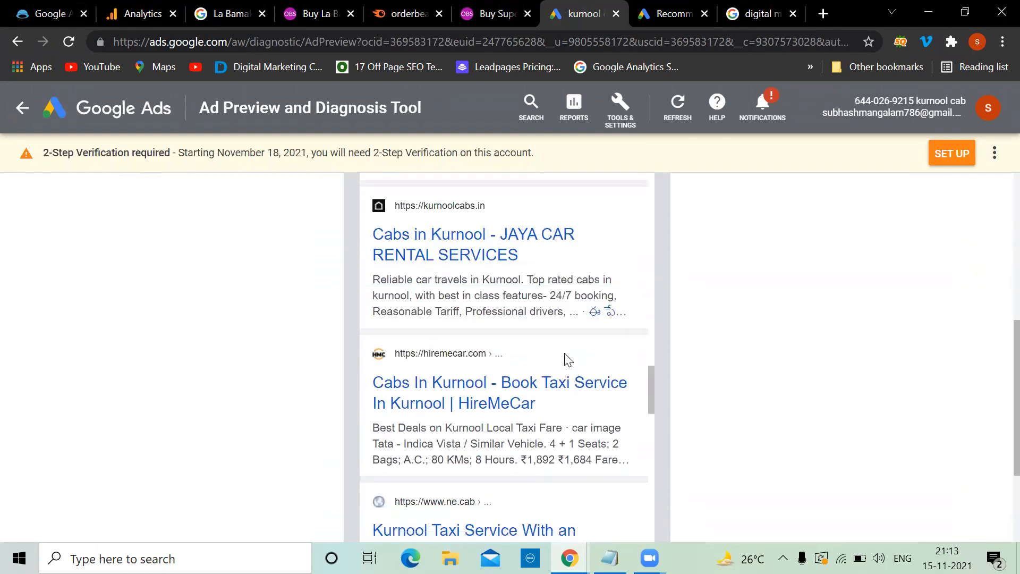
{"action": "scroll", "coordinate": [564, 353], "scroll_direction": "down", "scroll_amount": 15}
{"action": "scroll", "coordinate": [564, 353], "scroll_direction": "up", "scroll_amount": 12}
{"action": "scroll", "coordinate": [567, 359], "scroll_direction": "up", "scroll_amount": 15}
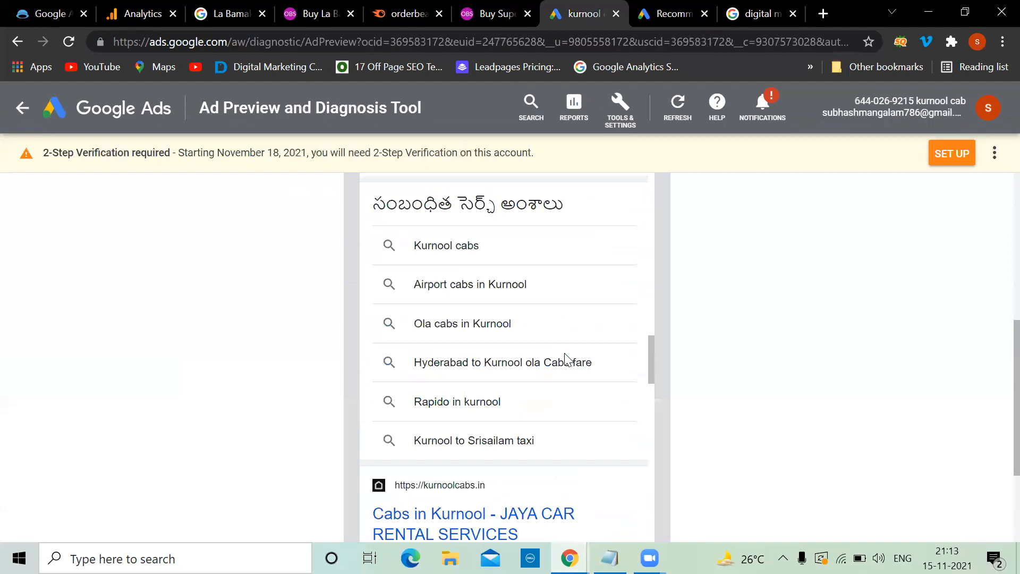
{"action": "scroll", "coordinate": [567, 359], "scroll_direction": "up", "scroll_amount": 10}
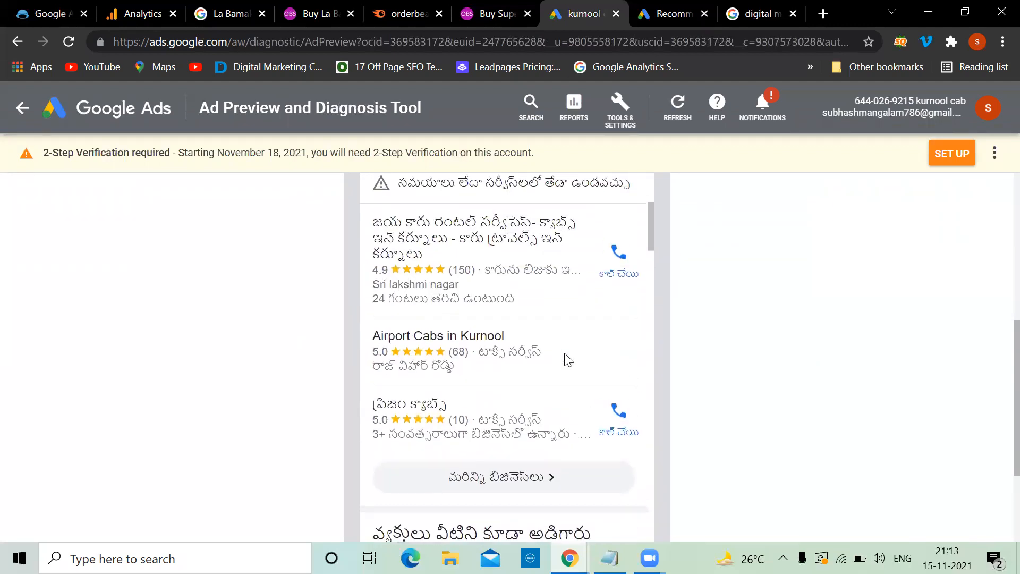
{"action": "scroll", "coordinate": [567, 360], "scroll_direction": "up", "scroll_amount": 4}
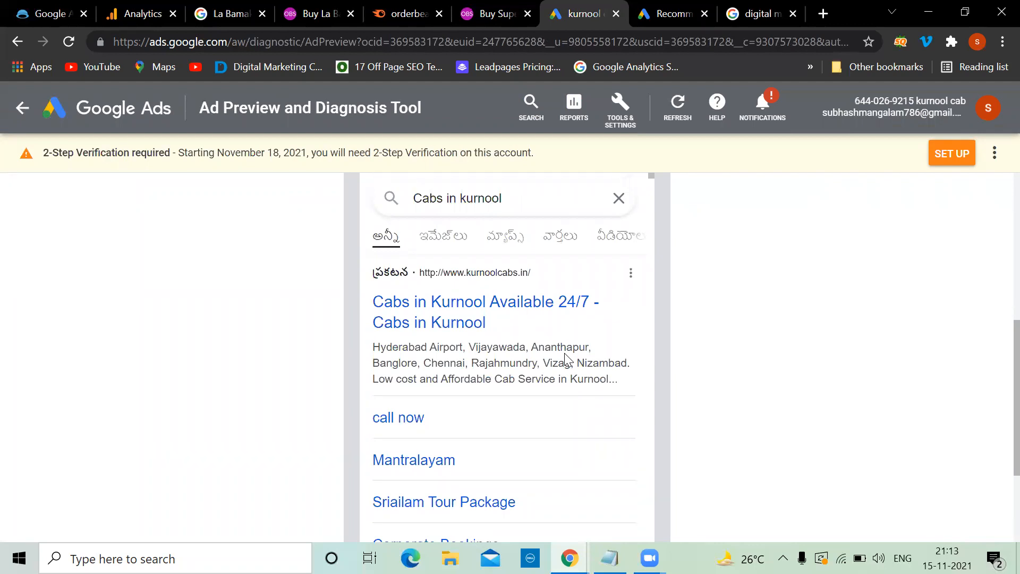
Step: Compare with the digital marketing search results, then return to the ad preview
{"action": "left_click", "coordinate": [759, 11]}
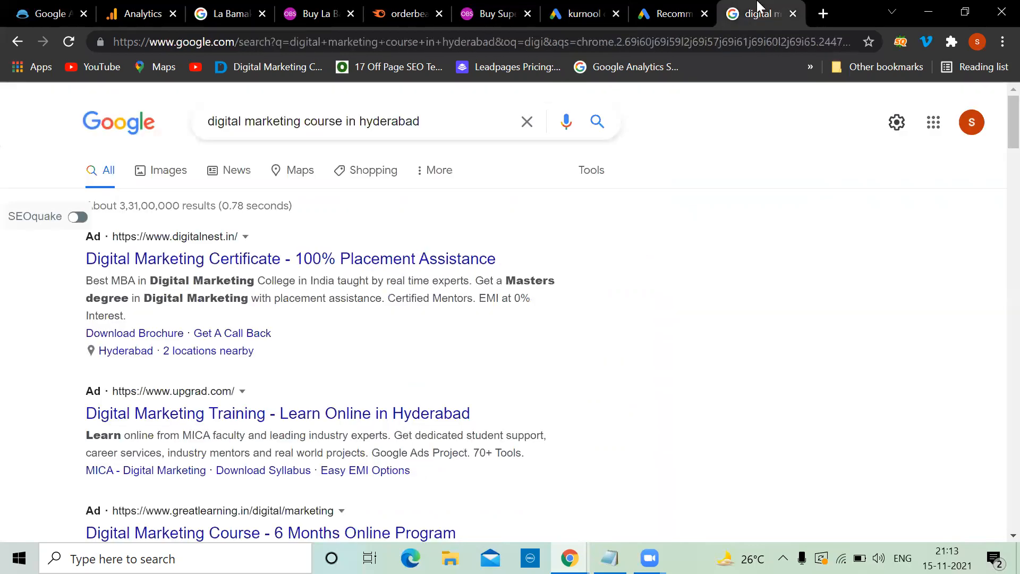
{"action": "left_click", "coordinate": [568, 8]}
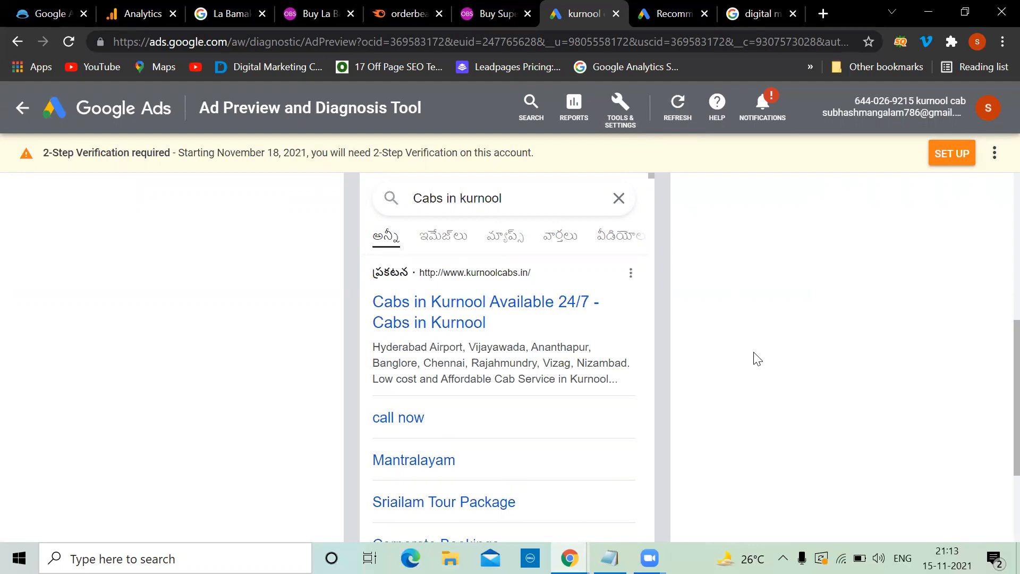
{"action": "scroll", "coordinate": [757, 359], "scroll_direction": "down", "scroll_amount": 2}
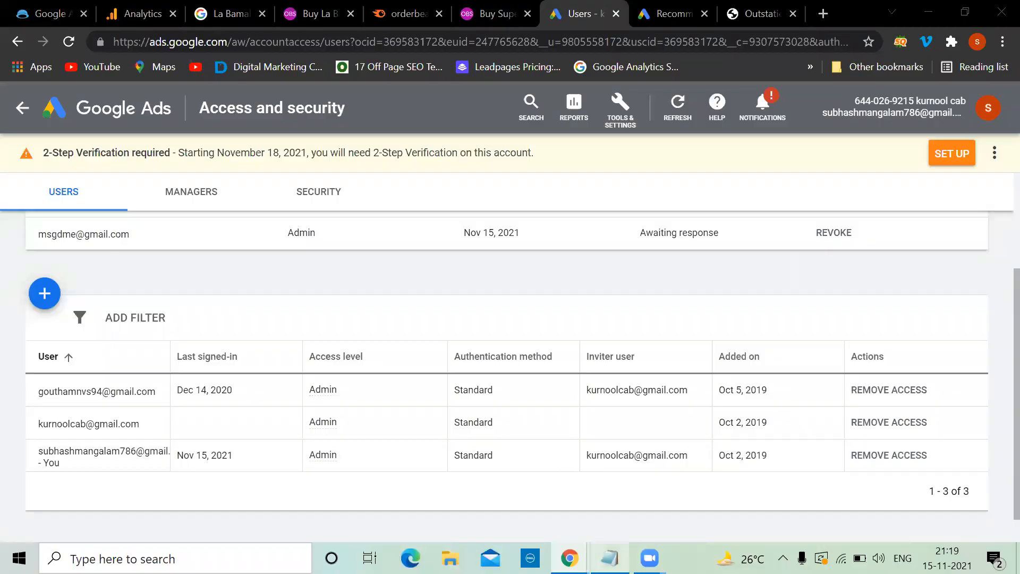
Step: Review the ad-rank notes in Notepad, then minimize them
{"action": "key", "text": "alt+Tab"}
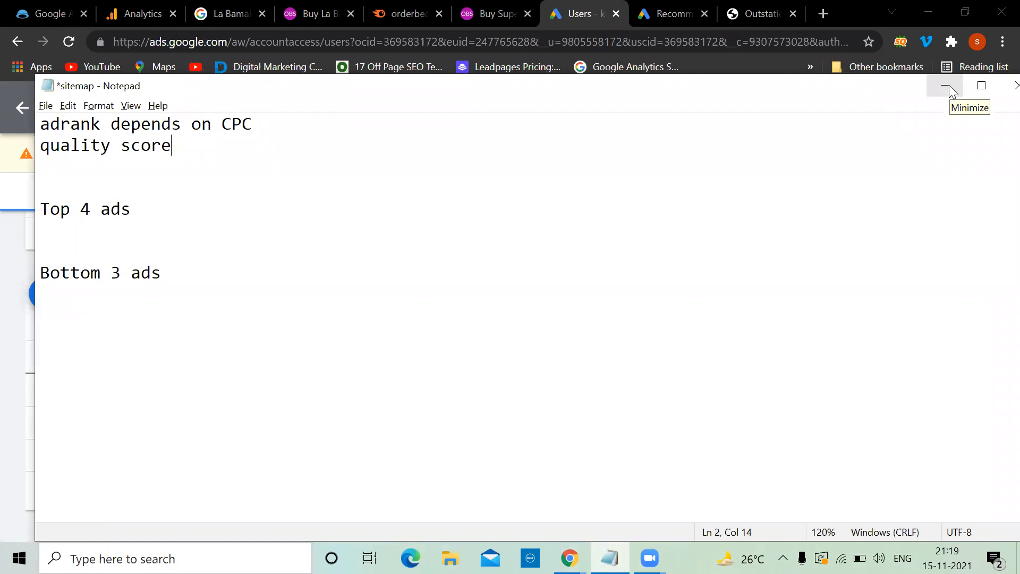
{"action": "left_click", "coordinate": [949, 85]}
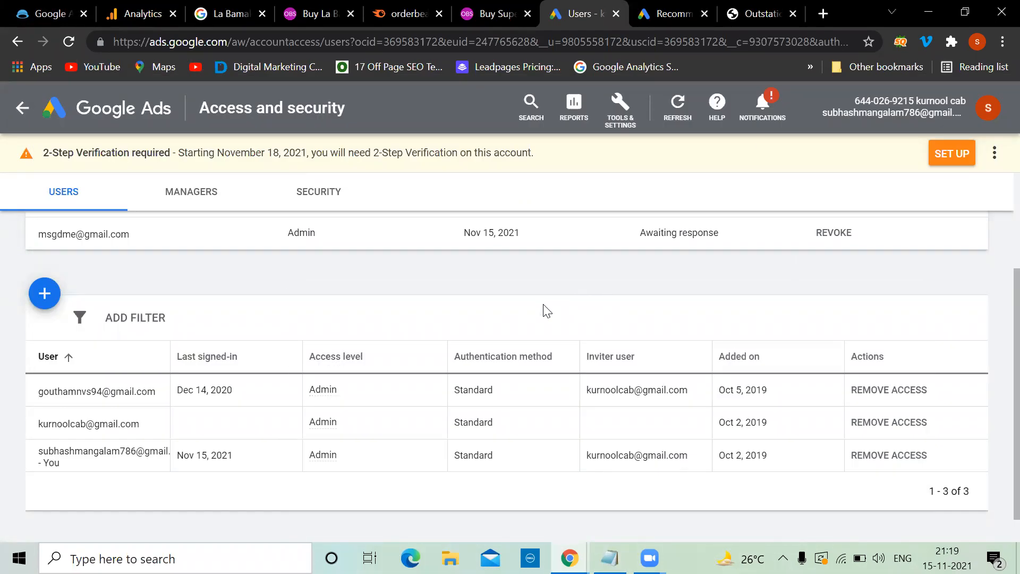
{"action": "left_click", "coordinate": [617, 113]}
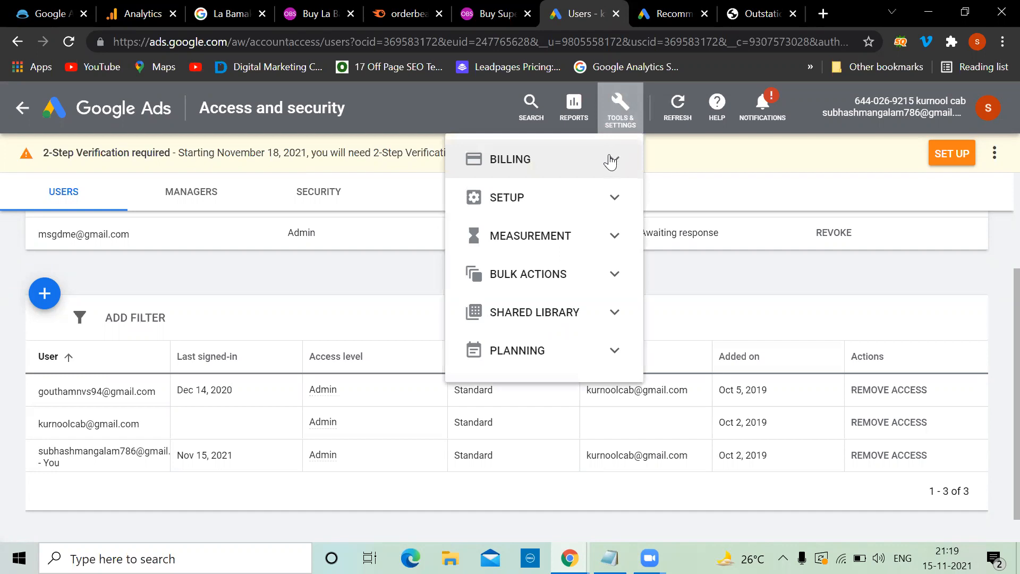
{"action": "left_click", "coordinate": [723, 201]}
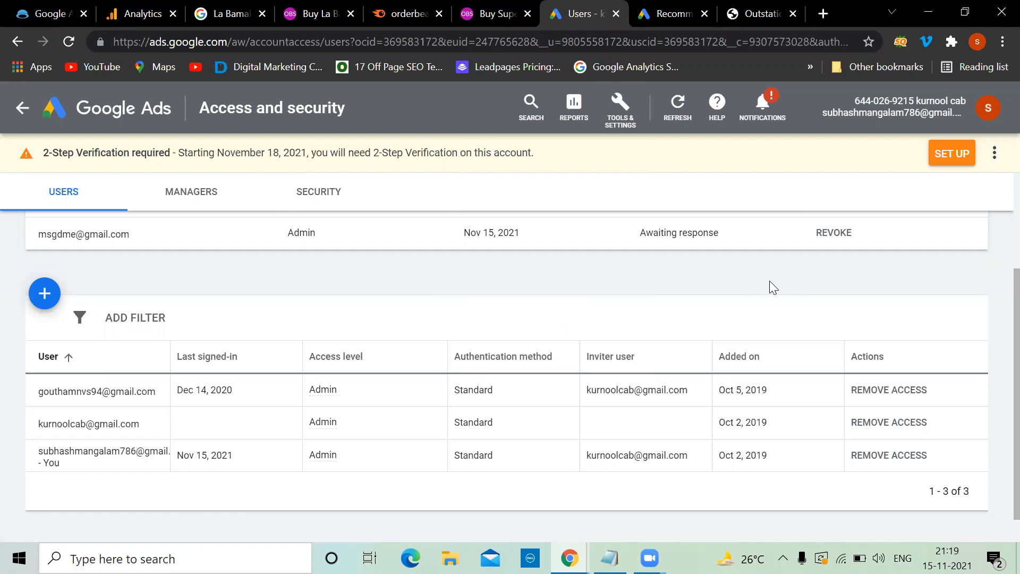
{"action": "scroll", "coordinate": [770, 281], "scroll_direction": "up", "scroll_amount": 3}
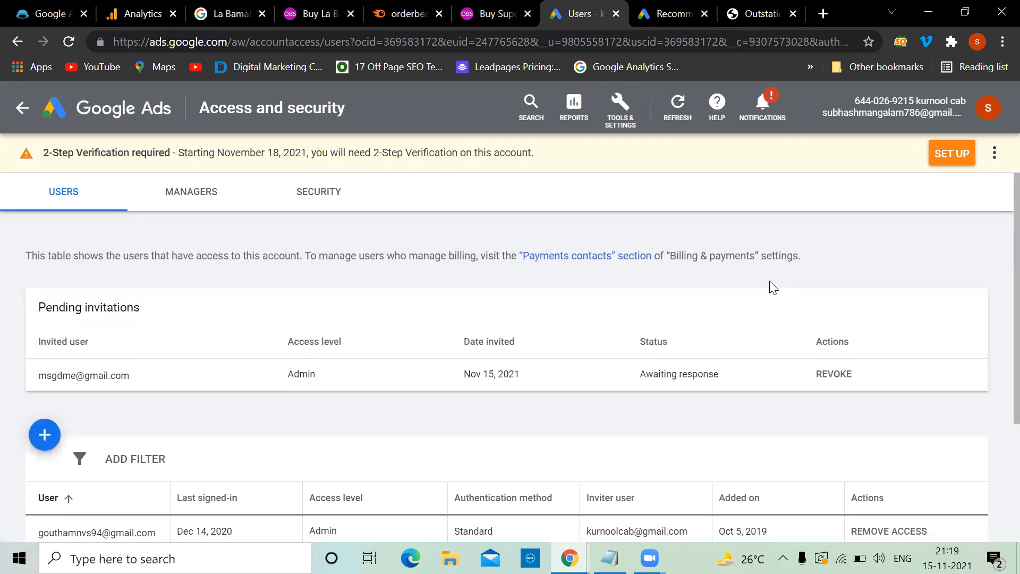
{"action": "mouse_move", "coordinate": [558, 558]}
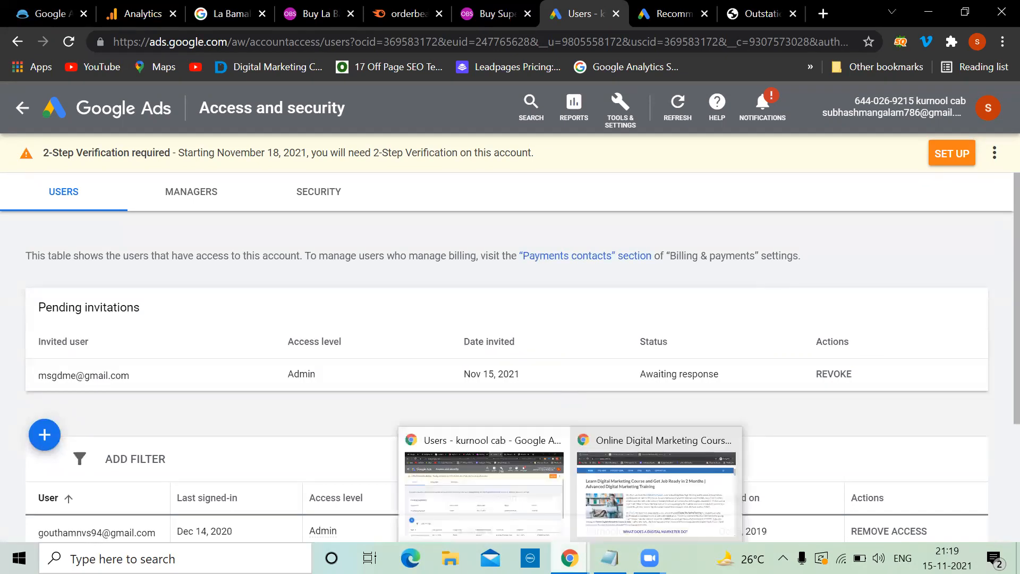
Step: Switch to the incognito ODMT window and scroll its homepage course modules
{"action": "left_click", "coordinate": [628, 497]}
{"action": "scroll", "coordinate": [508, 274], "scroll_direction": "up", "scroll_amount": 4}
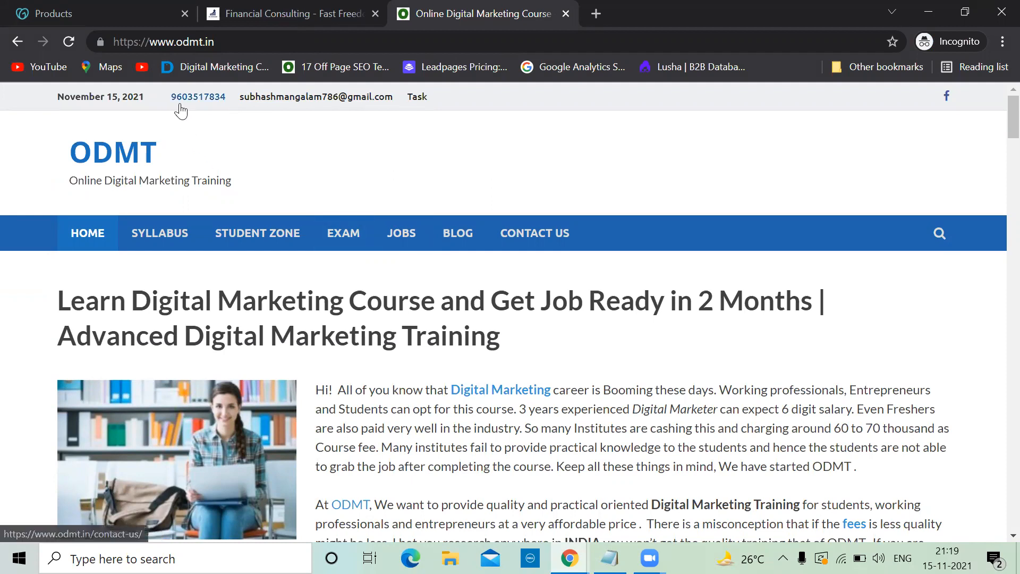
{"action": "scroll", "coordinate": [331, 260], "scroll_direction": "down", "scroll_amount": 15}
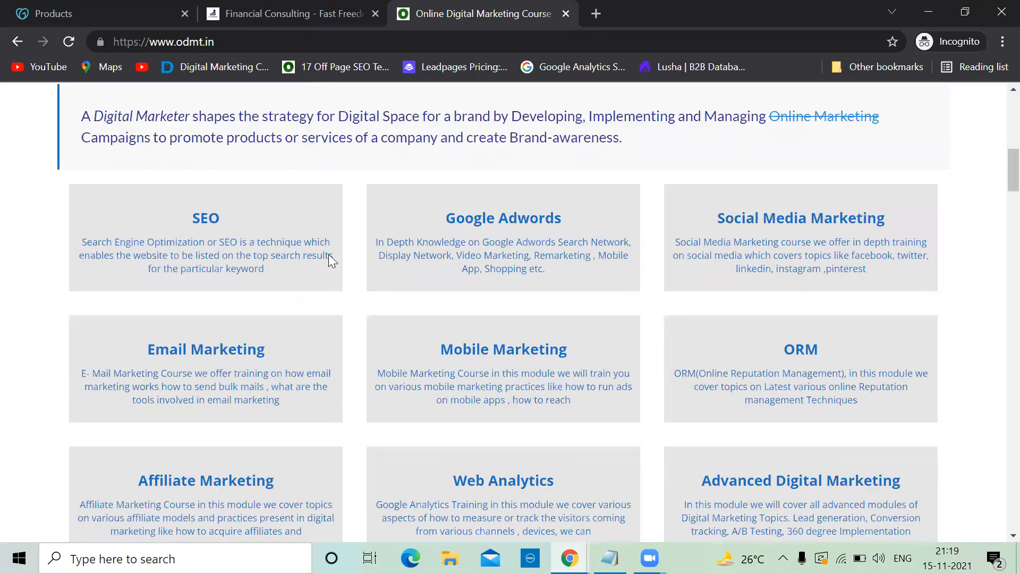